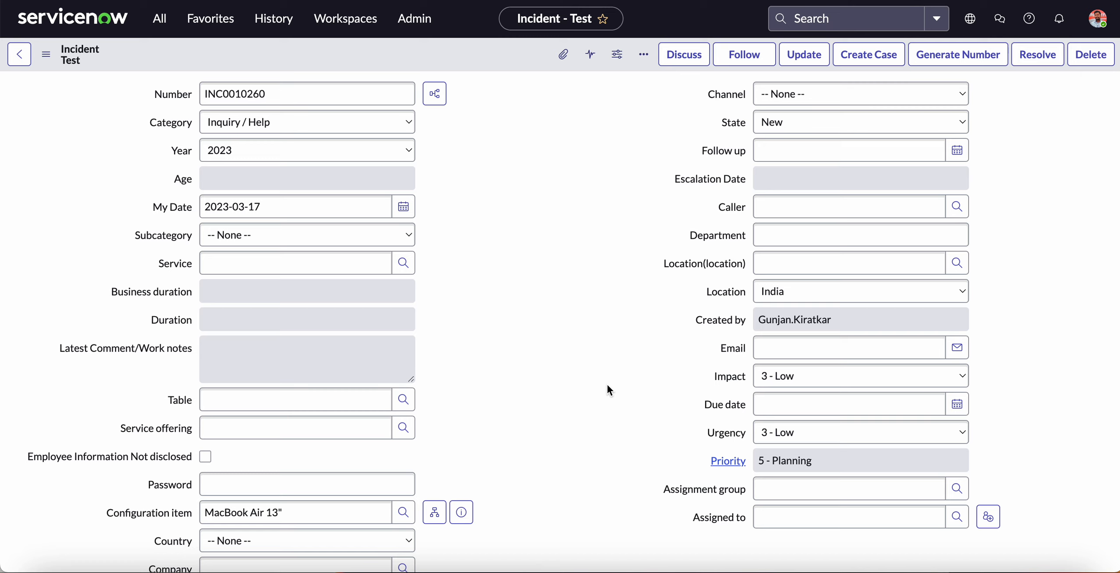
Examine the incident's Escalation Date field and the Escalation Date Readonly client script that controls it.
mouse_move(665, 180)
left_mouse_down()
mouse_move(767, 175)
mouse_move(677, 181)
left_mouse_up()
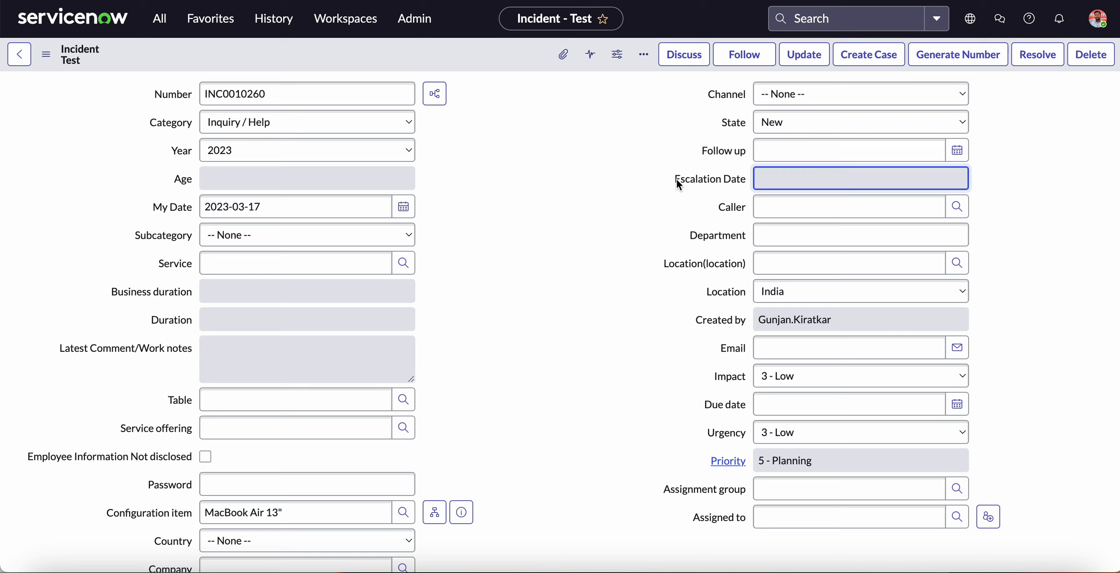
left_click_drag(666, 177, 742, 180)
left_click_drag(670, 179, 735, 181)
key("ctrl+Tab")
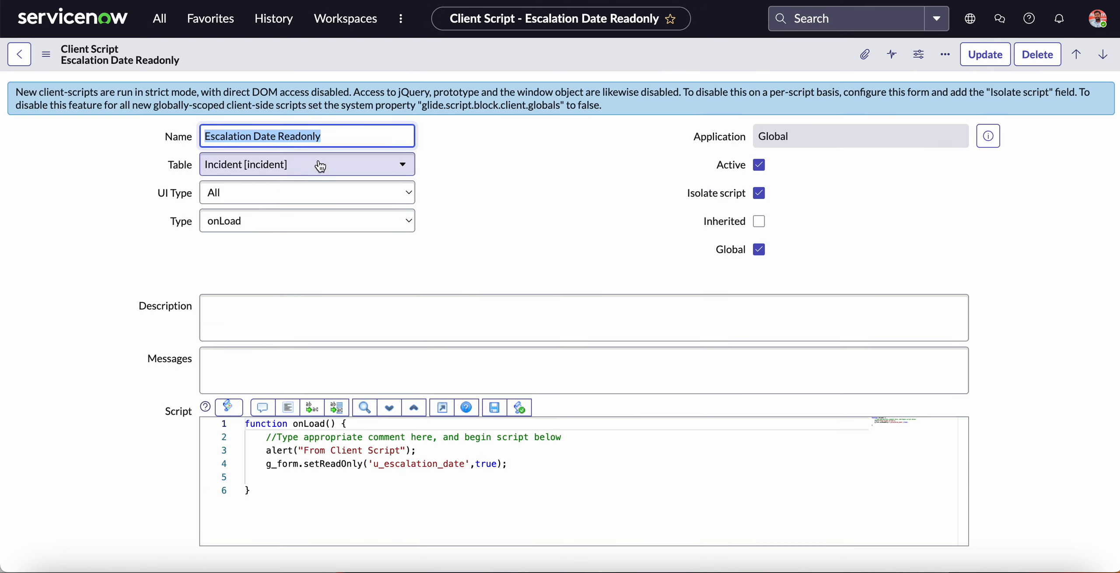
left_click(131, 135)
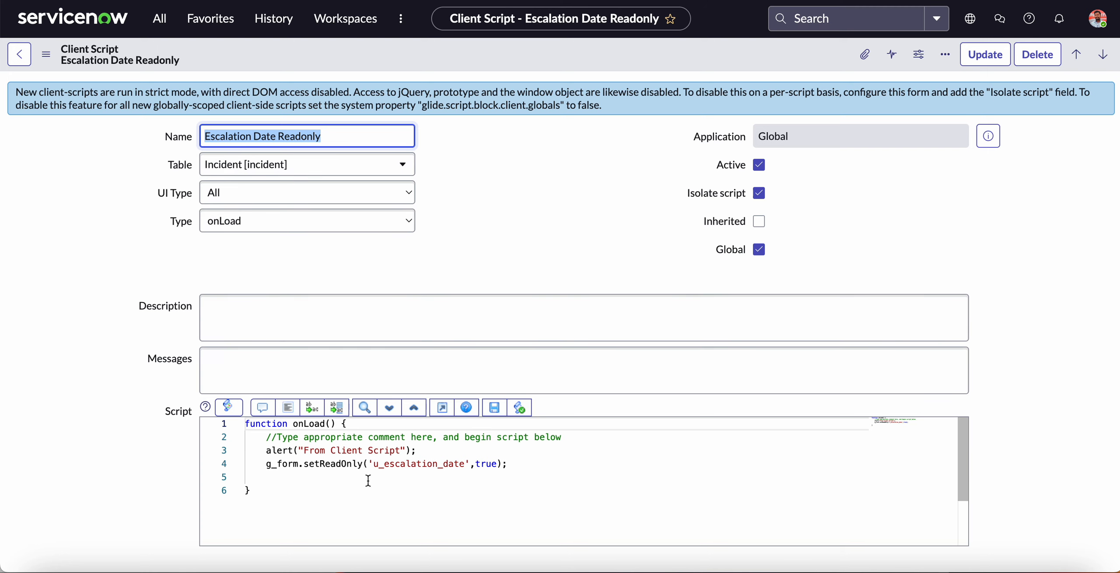
left_click(362, 465)
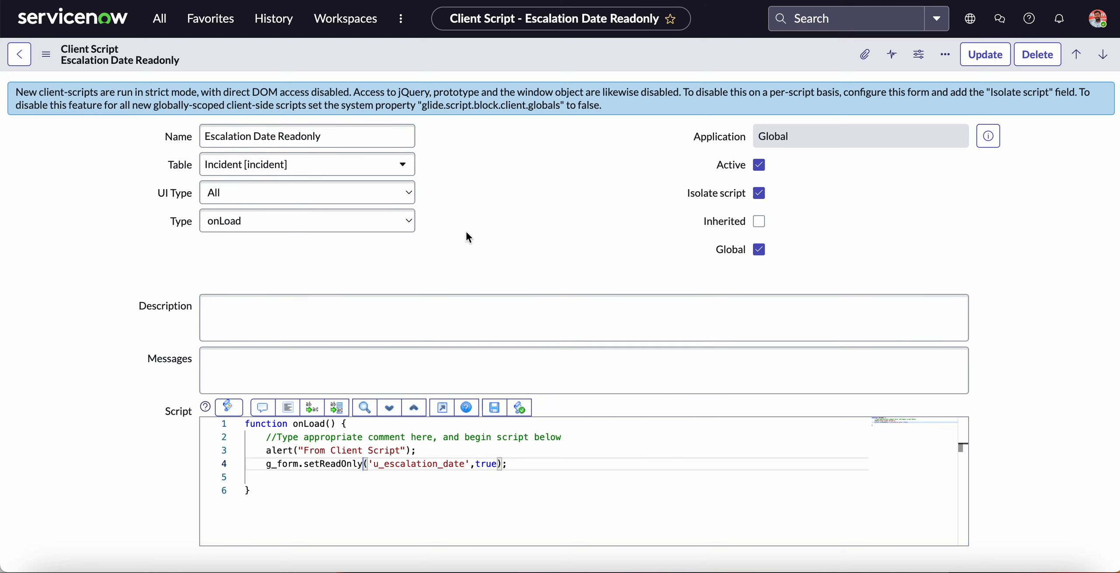
Search the application navigator for "UI Poli" and open the System UI policies list in a separate tab.
left_click(167, 28)
type("UI Poli")
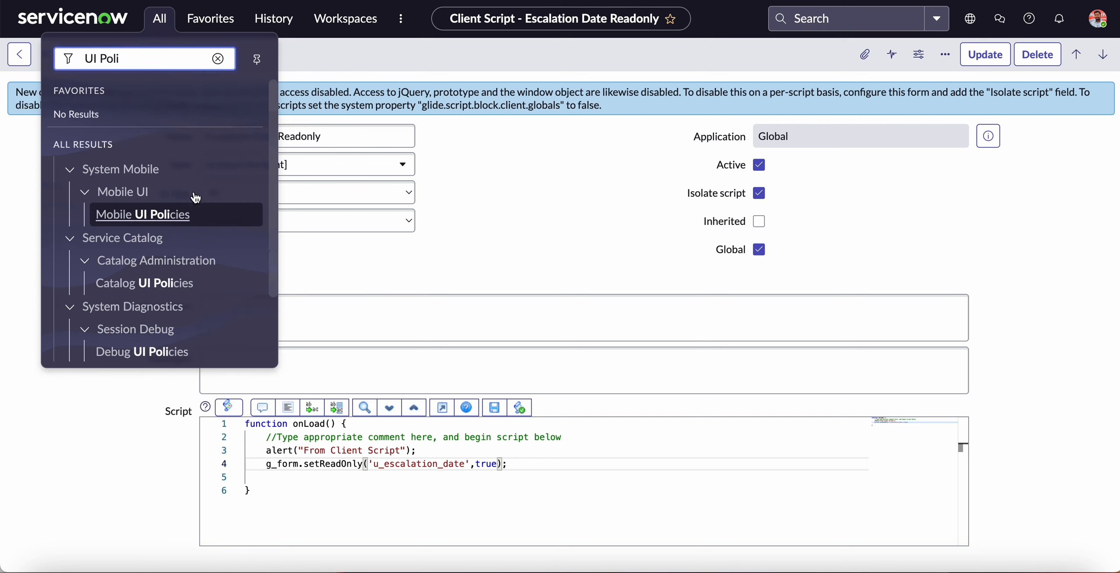
scroll(210, 292, "down", 3)
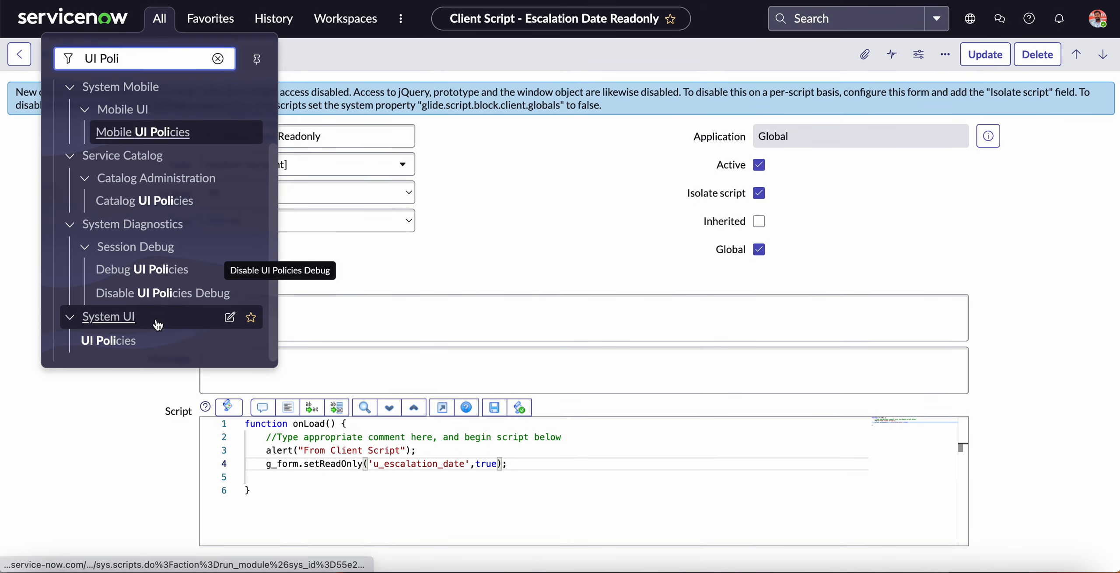
Review the alert and setReadOnly lines in the Escalation Date Readonly client script.
left_click(416, 464)
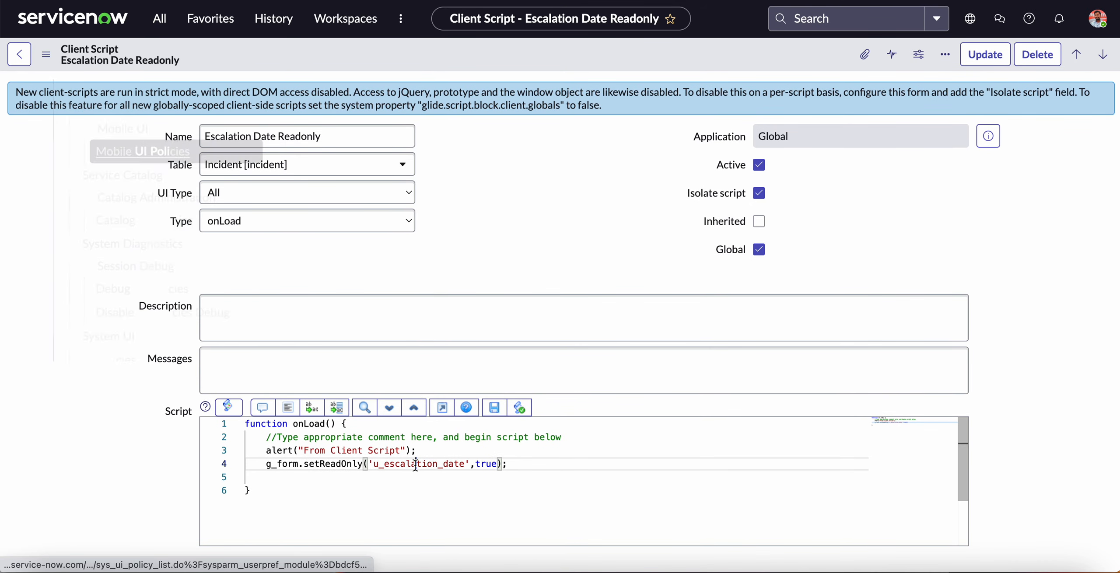
left_click_drag(258, 451, 507, 465)
left_click(315, 451)
left_click_drag(315, 452, 393, 451)
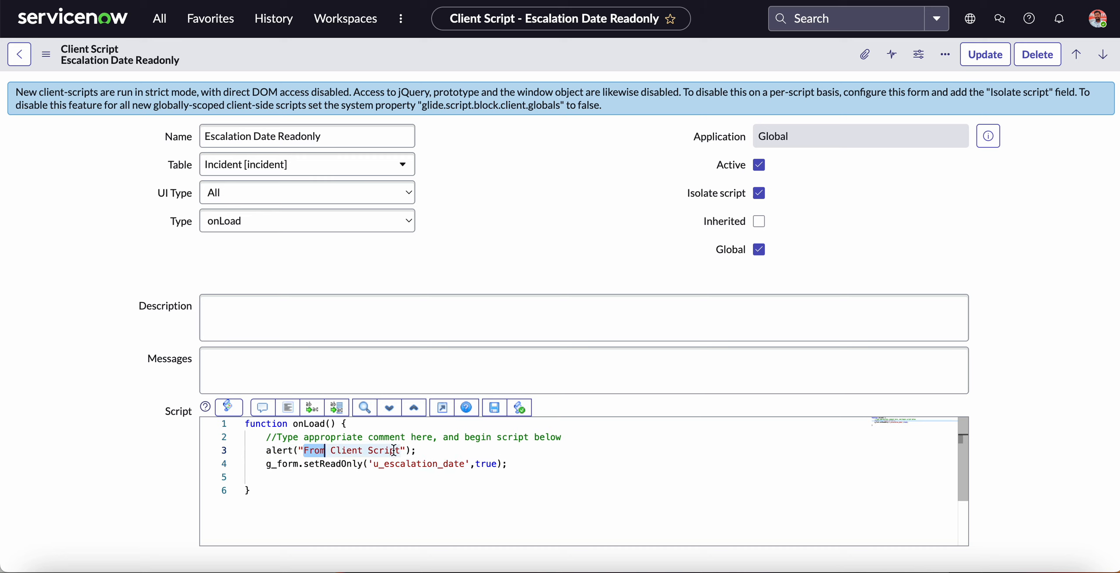
double_click(325, 464)
double_click(430, 463)
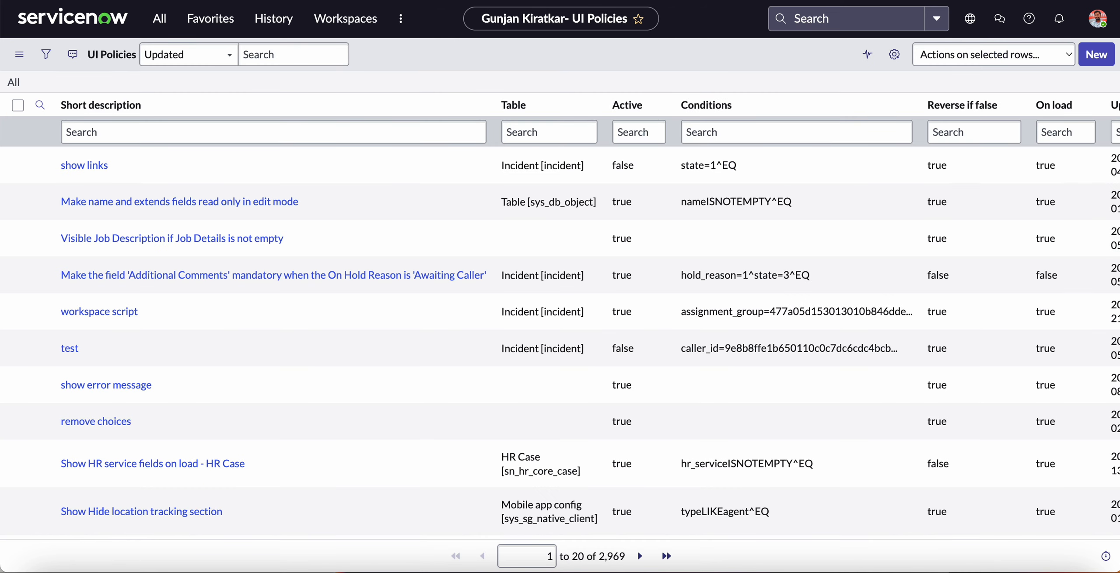
Create a new UI policy from the UI Policies list and set its table to Incident [incident].
left_click(1099, 55)
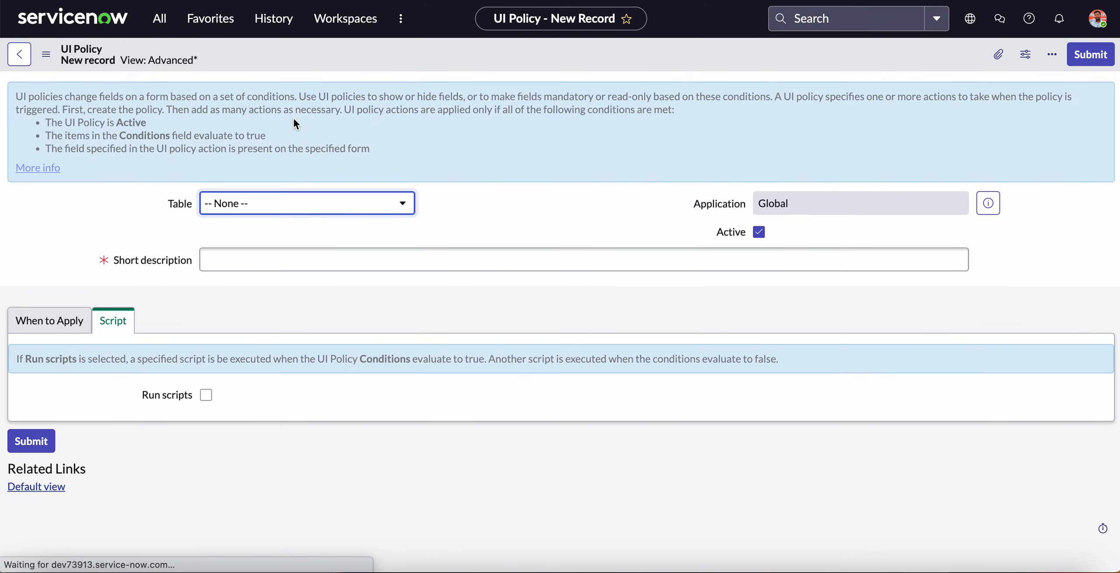
left_click(319, 203)
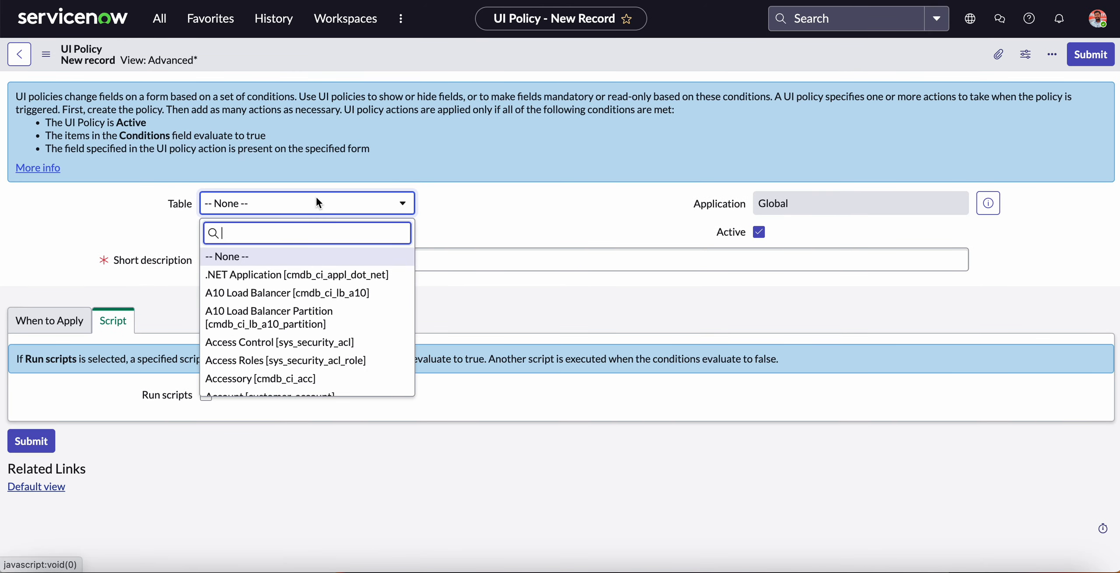
type("incident")
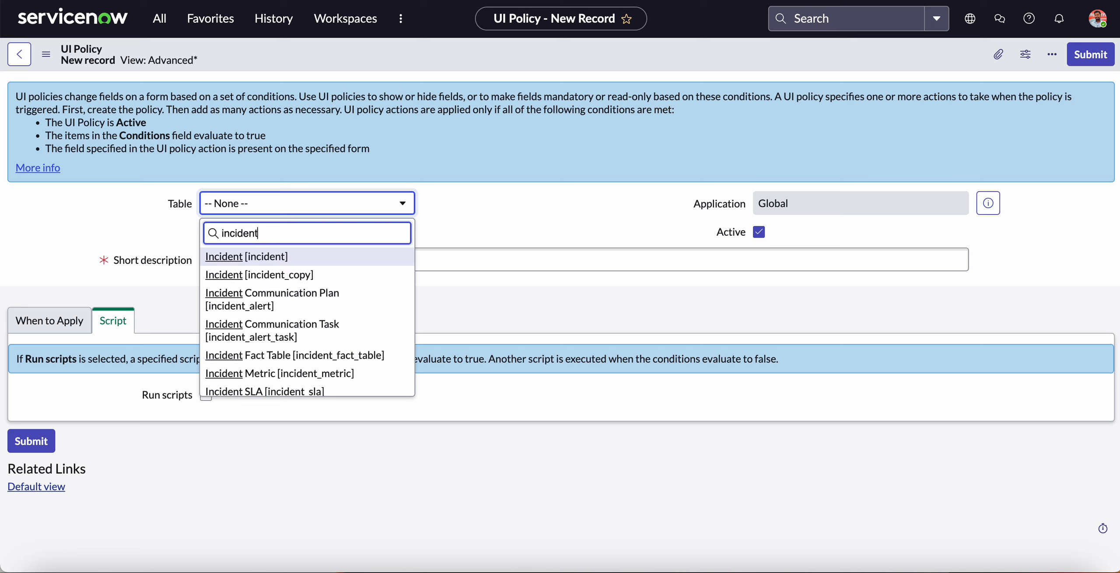
left_click(281, 258)
Set the UI policy's short description to "Escalation Date Readonly - False".
left_click(300, 261)
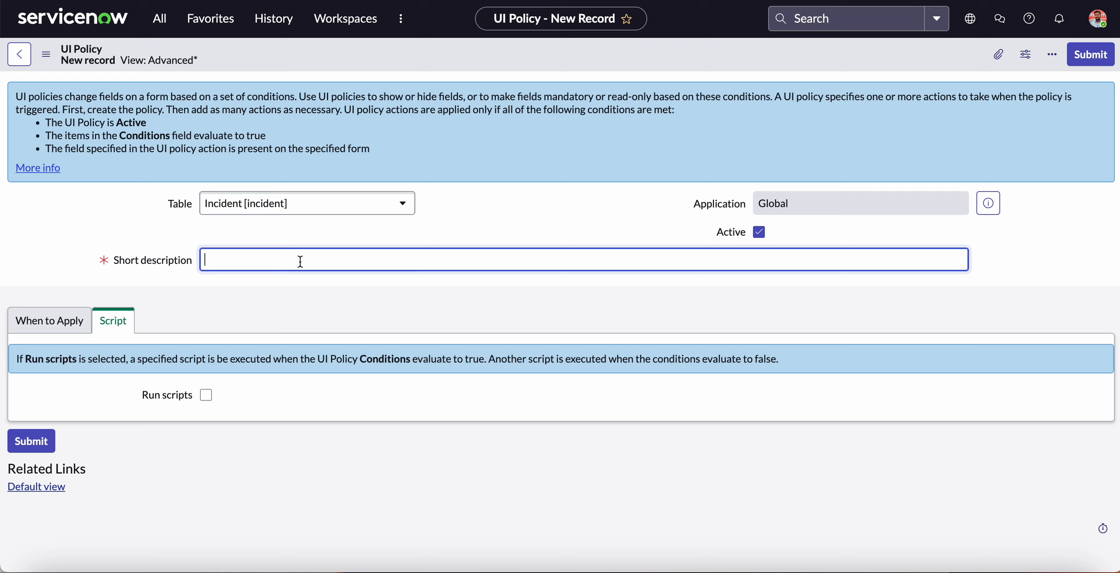
type("Escalation Date Readonly - False")
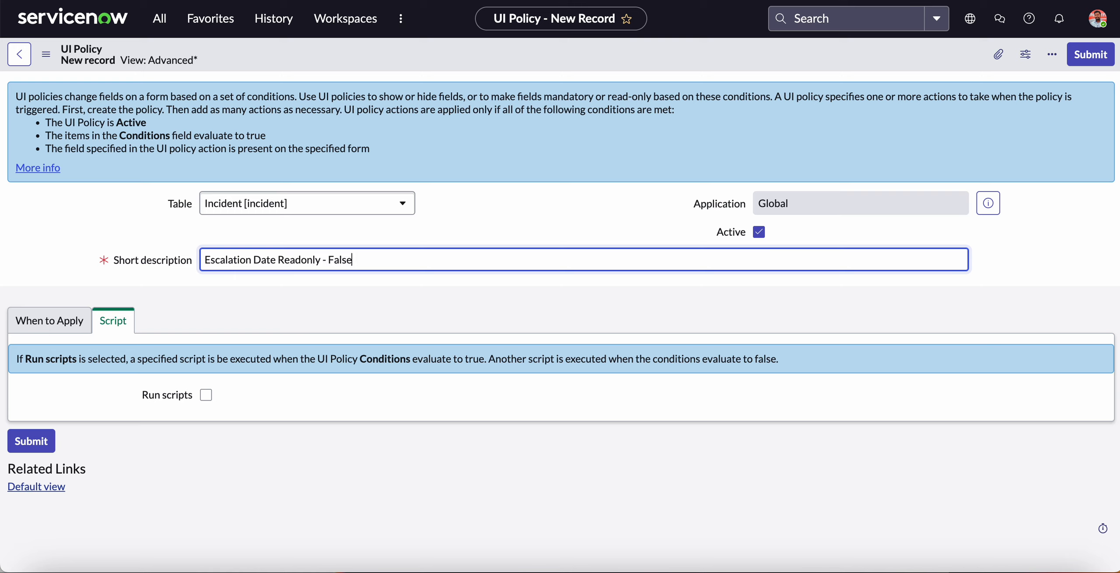
Enable Run scripts for the UI policy and set the scripts to run in UI type All.
left_click(206, 395)
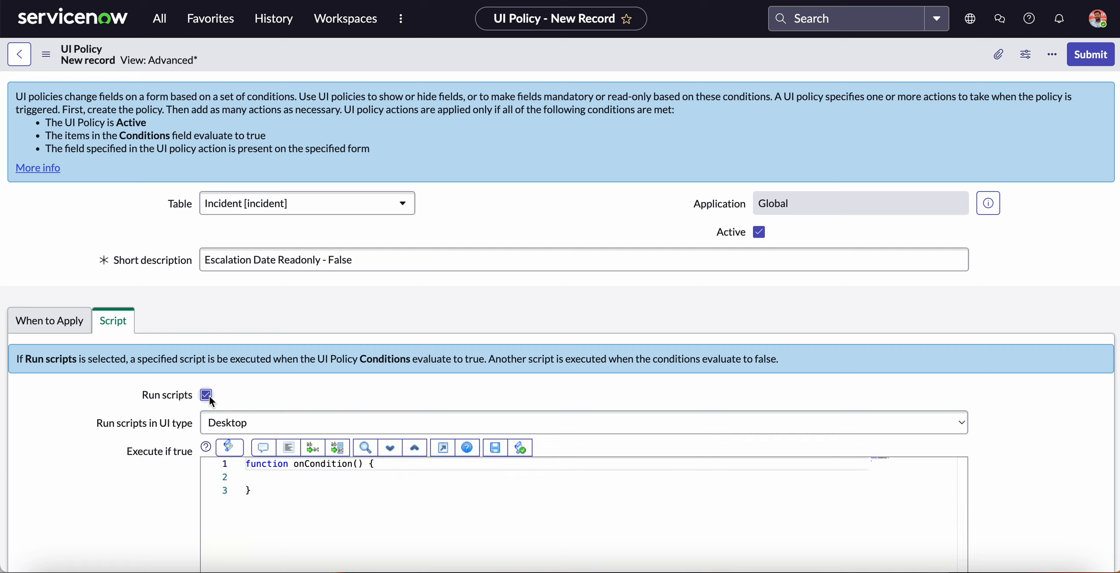
left_click(287, 423)
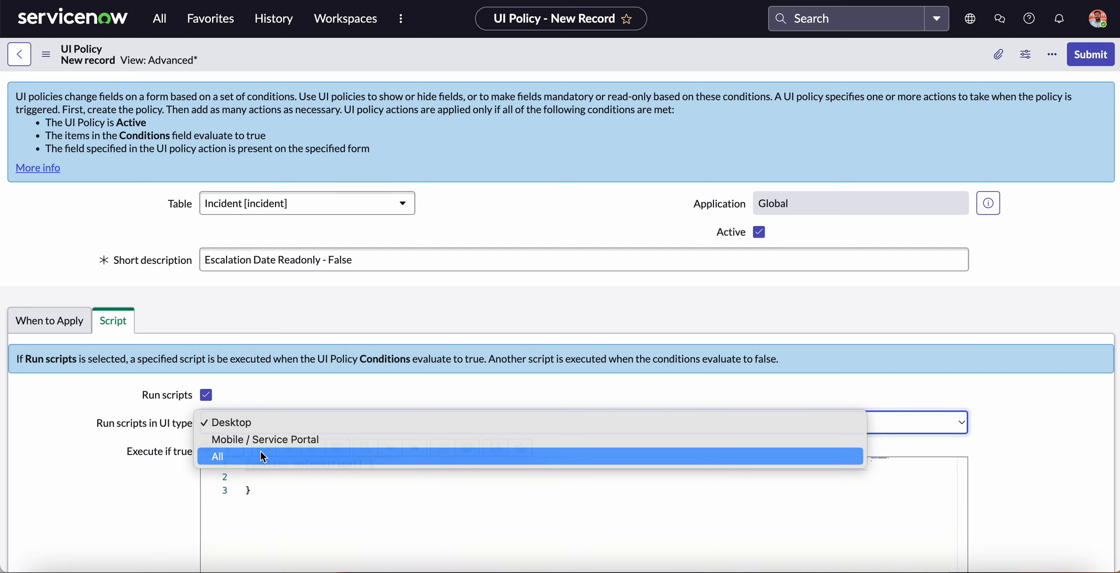
left_click(260, 457)
Add alert('Alert From UI Policy') inside the onCondition function of the Execute if true script.
scroll(415, 382, "down", 2)
scroll(413, 376, "down", 3)
left_click(396, 334)
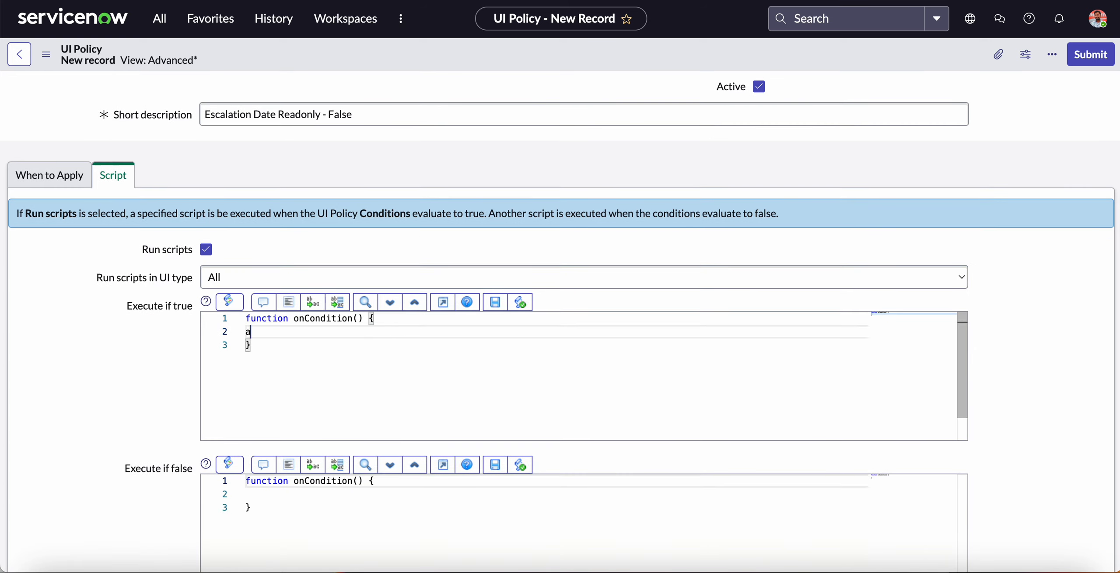
type("alert(")
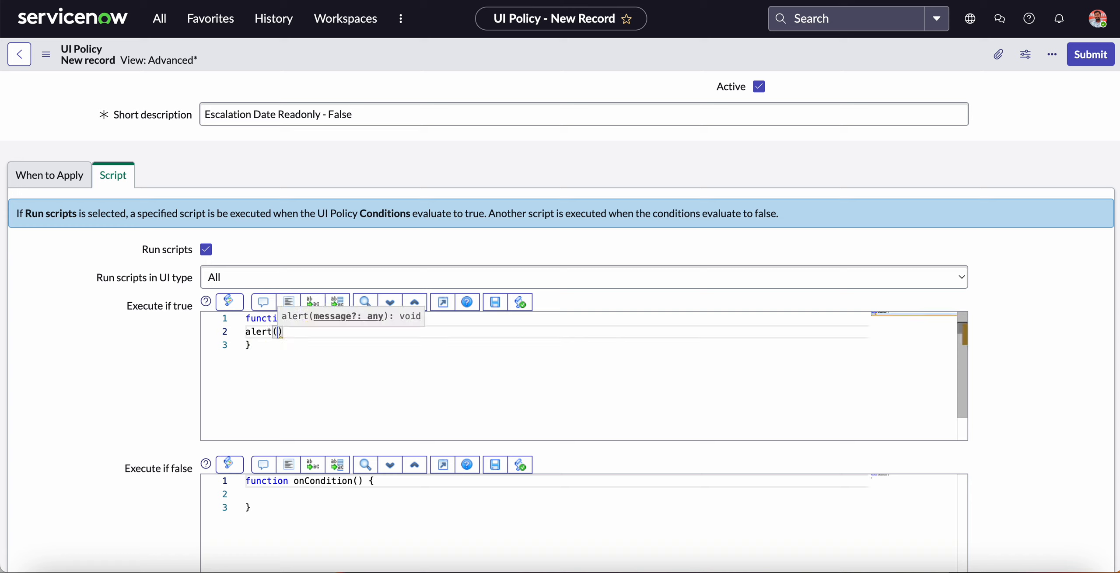
type("'Al")
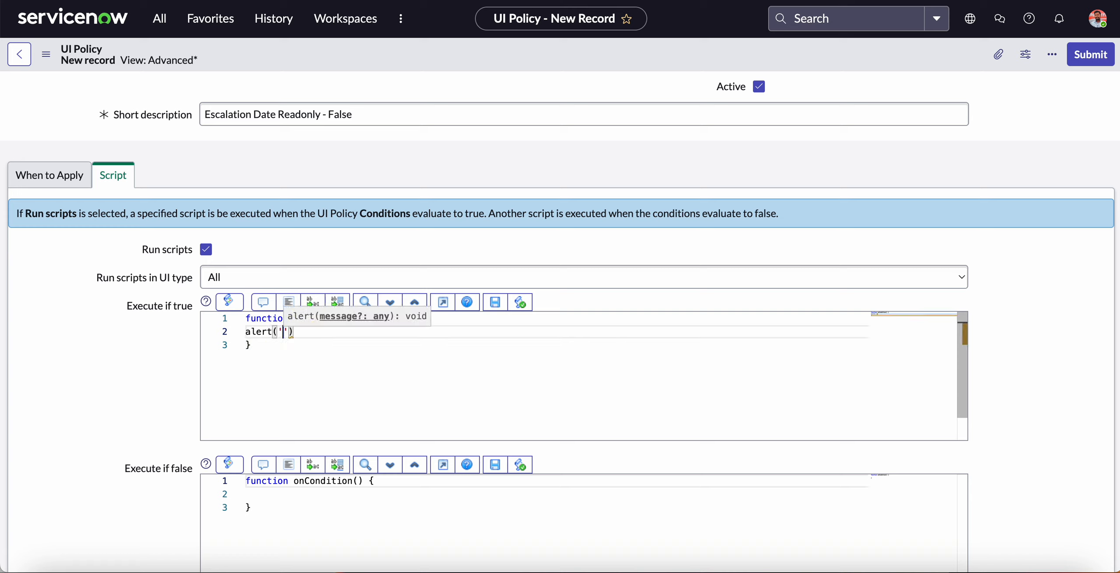
type("ert From UI")
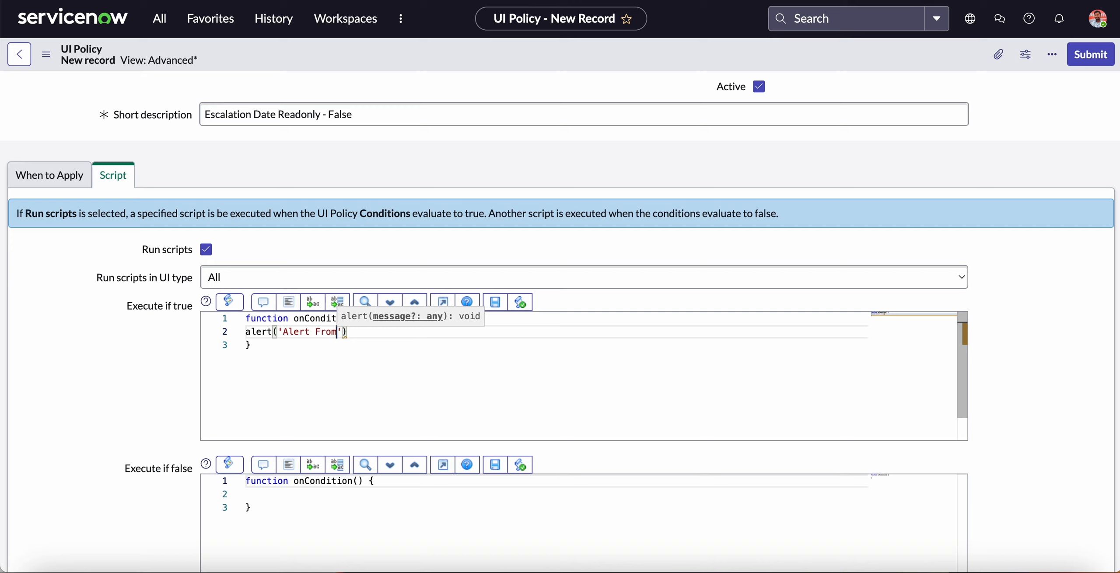
type(" Po")
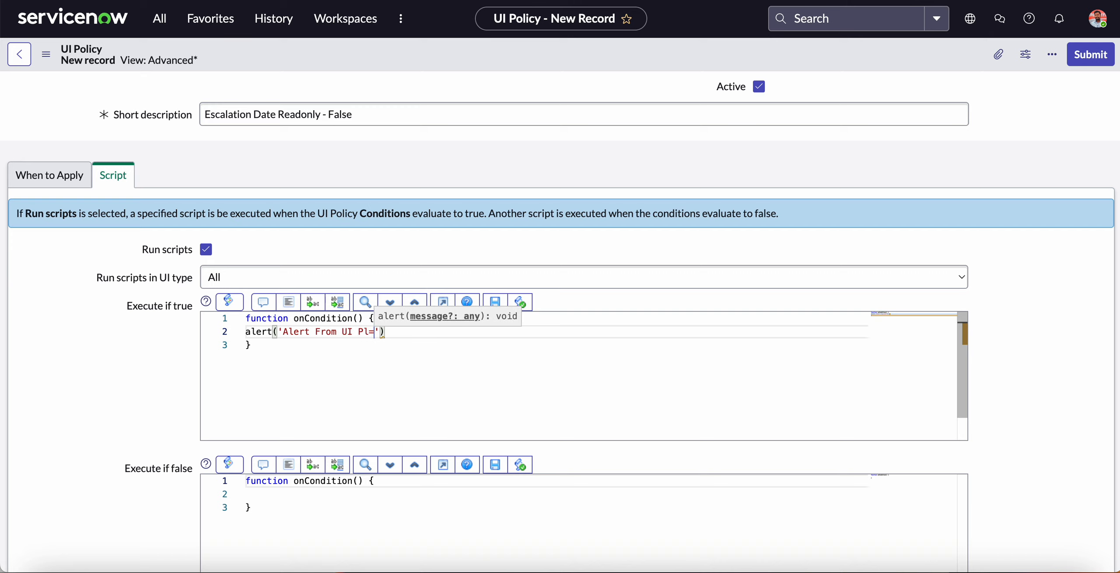
type("licy")
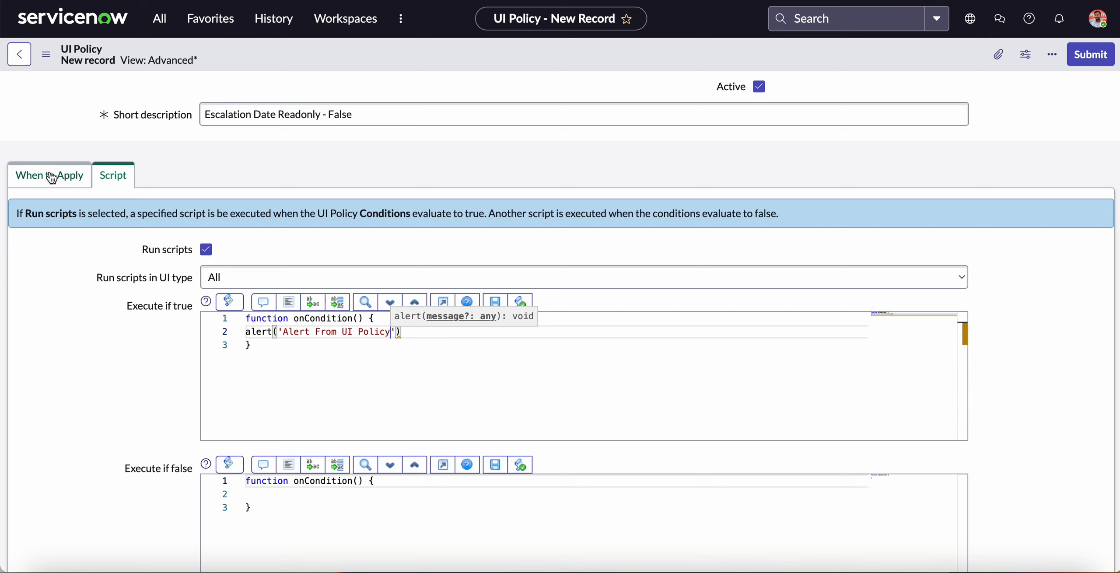
Check the policy's When to Apply settings and save the UI policy record without leaving the form.
left_click(52, 174)
left_click(46, 54)
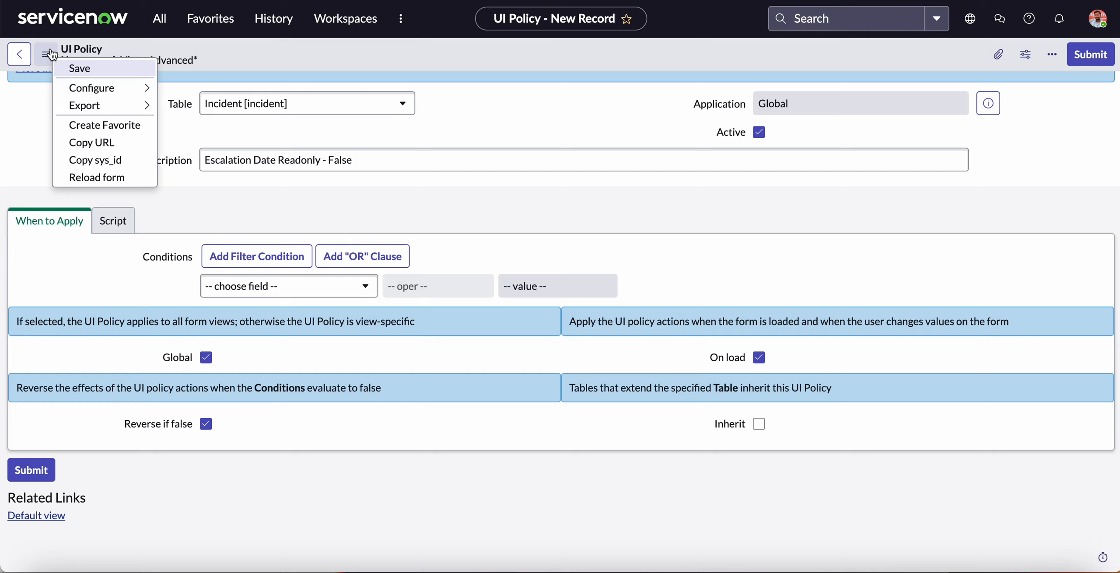
left_click(92, 69)
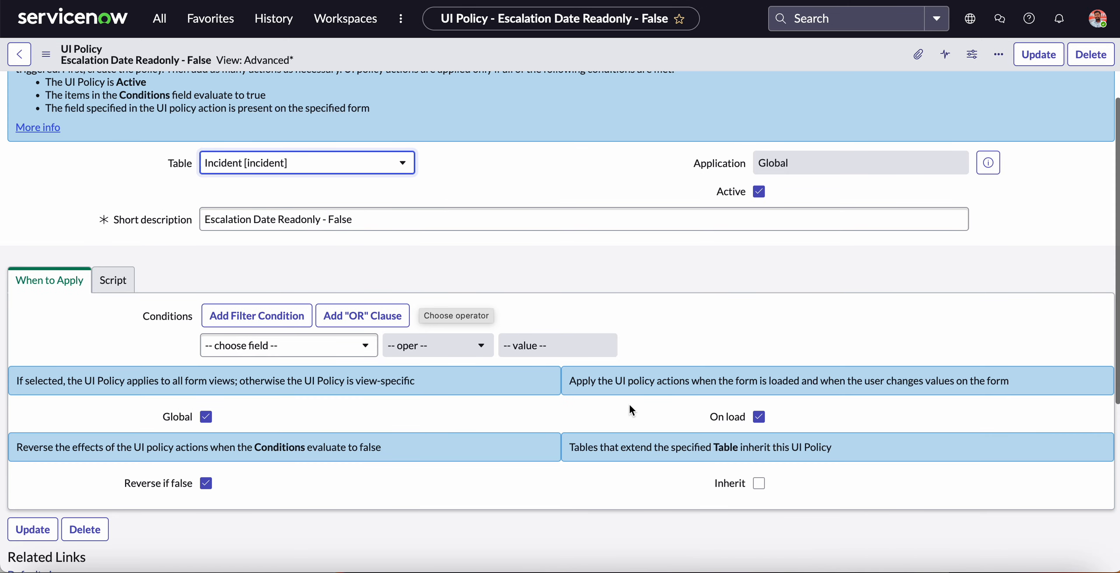
Create a new UI policy action for this policy and choose Escalation Date as its field.
scroll(629, 404, "down", 7)
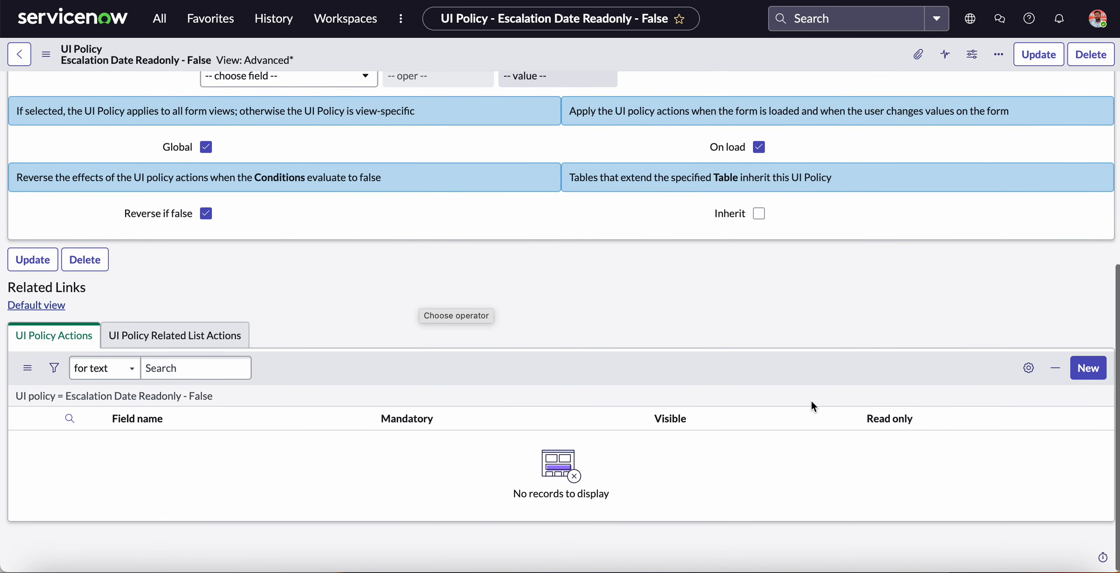
left_click(1089, 369)
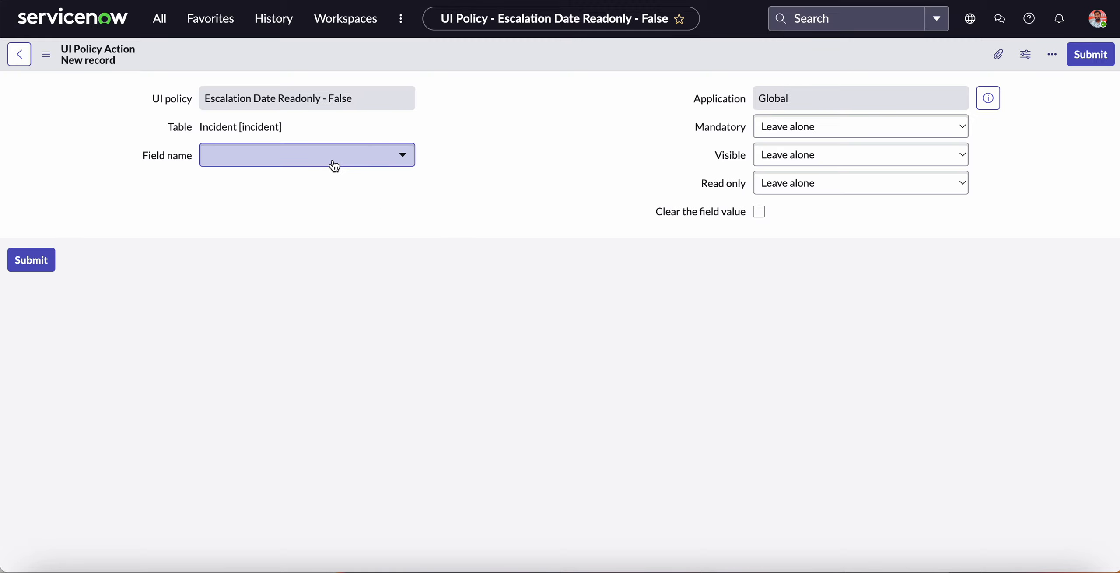
left_click(345, 189)
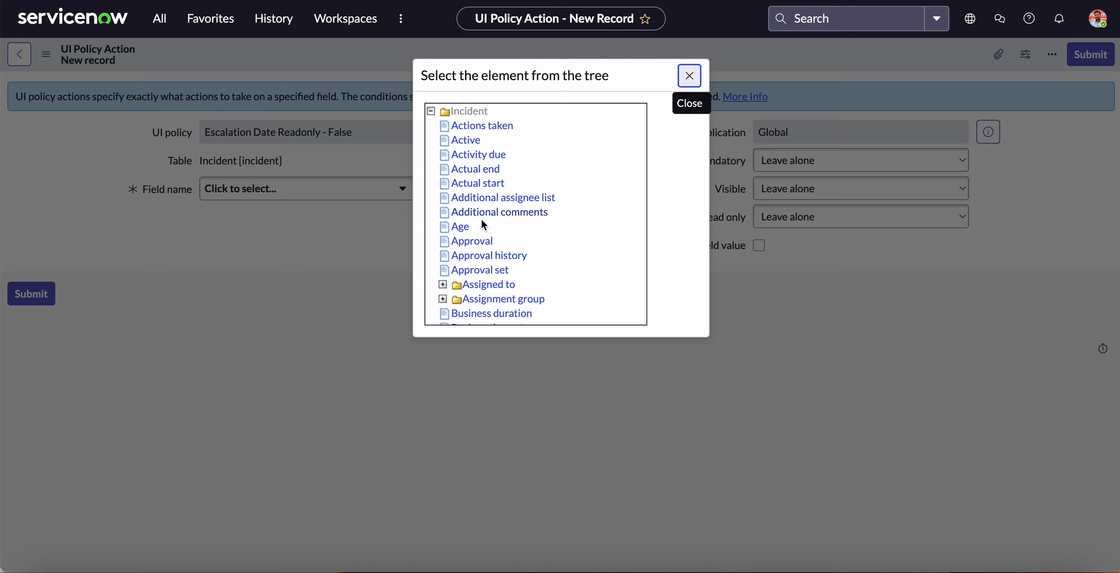
scroll(480, 234, "down", 3)
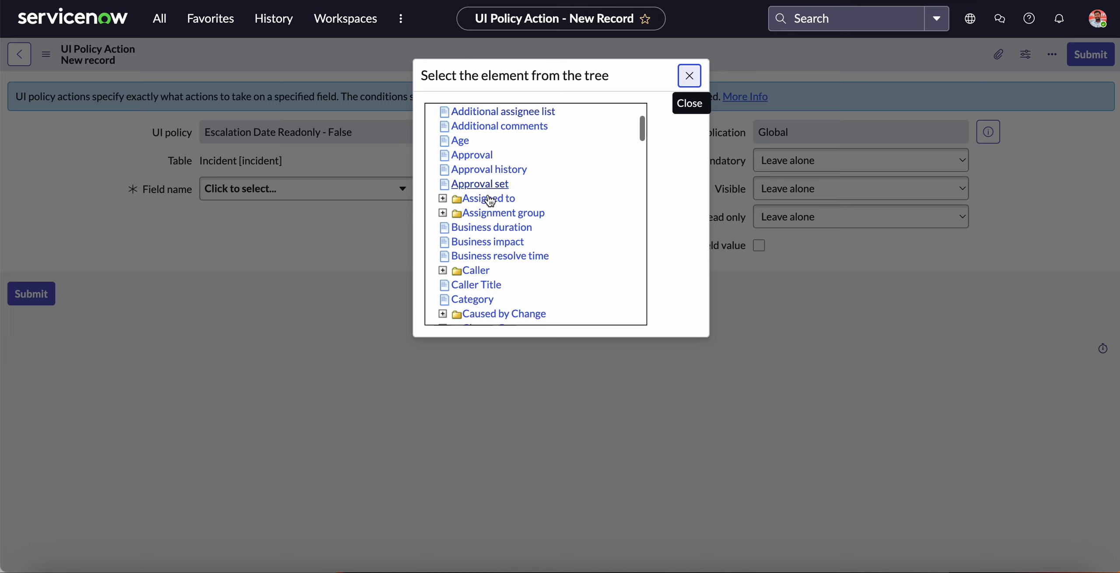
scroll(489, 200, "down", 10)
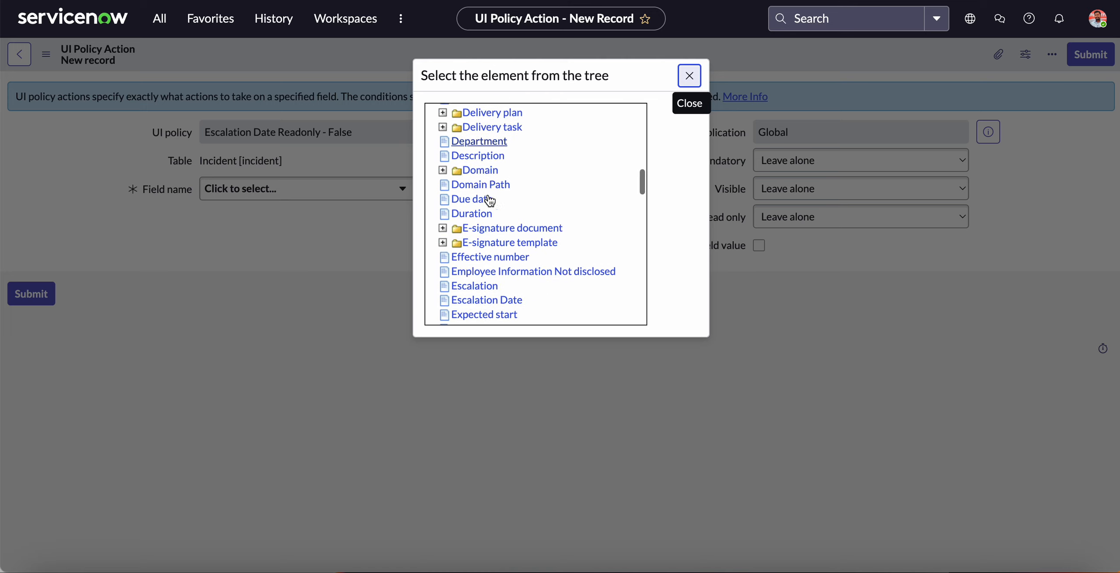
left_click(476, 203)
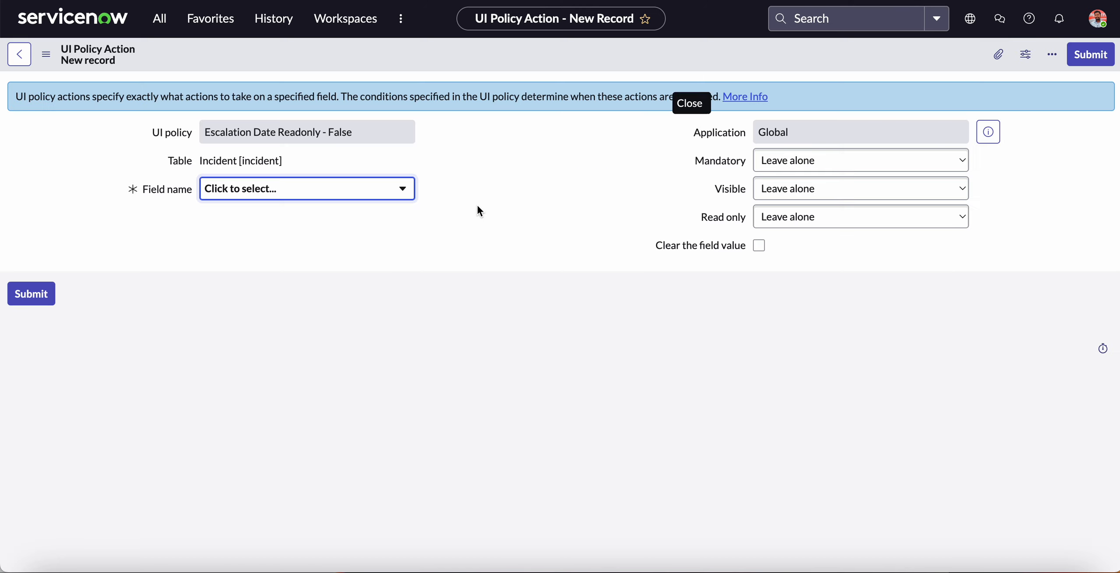
Set the policy action's Read only option to False and submit the action.
left_click(859, 213)
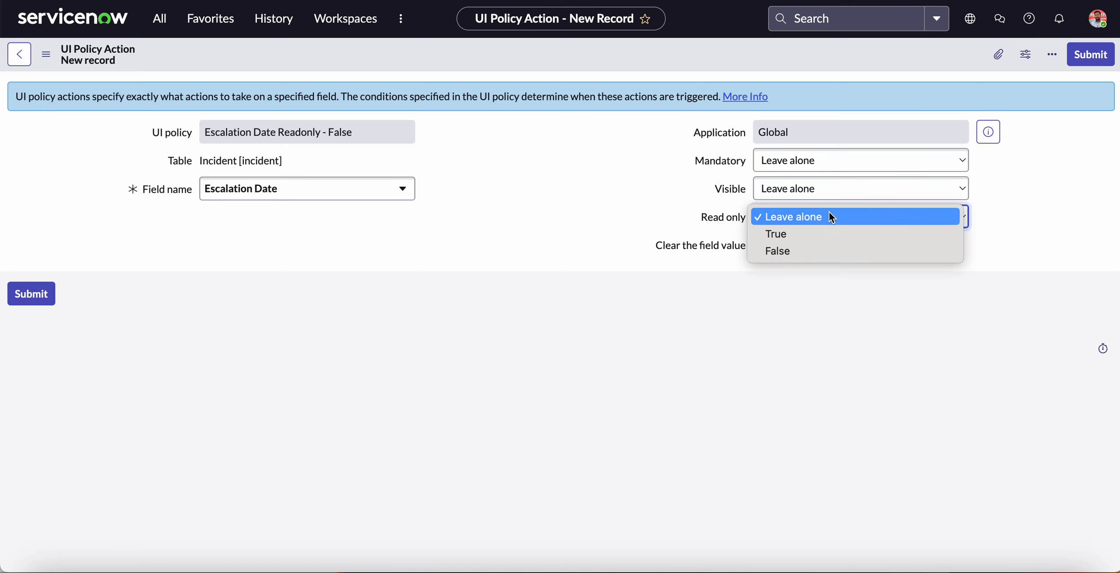
left_click(802, 248)
left_click(1080, 57)
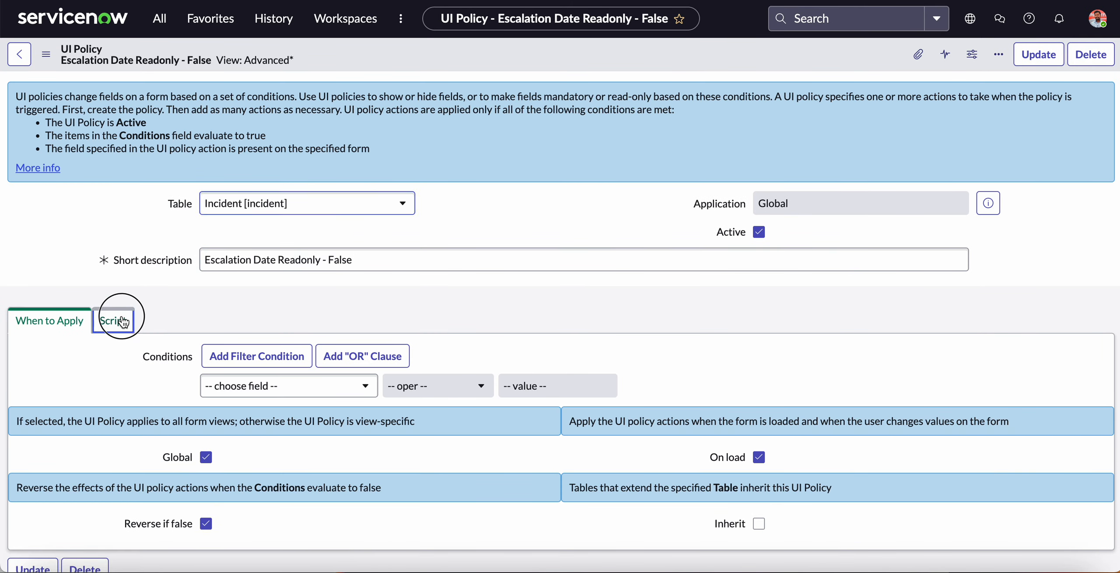
Compare the UI policy's script with the alert and setReadOnly lines of the client script.
left_click(113, 322)
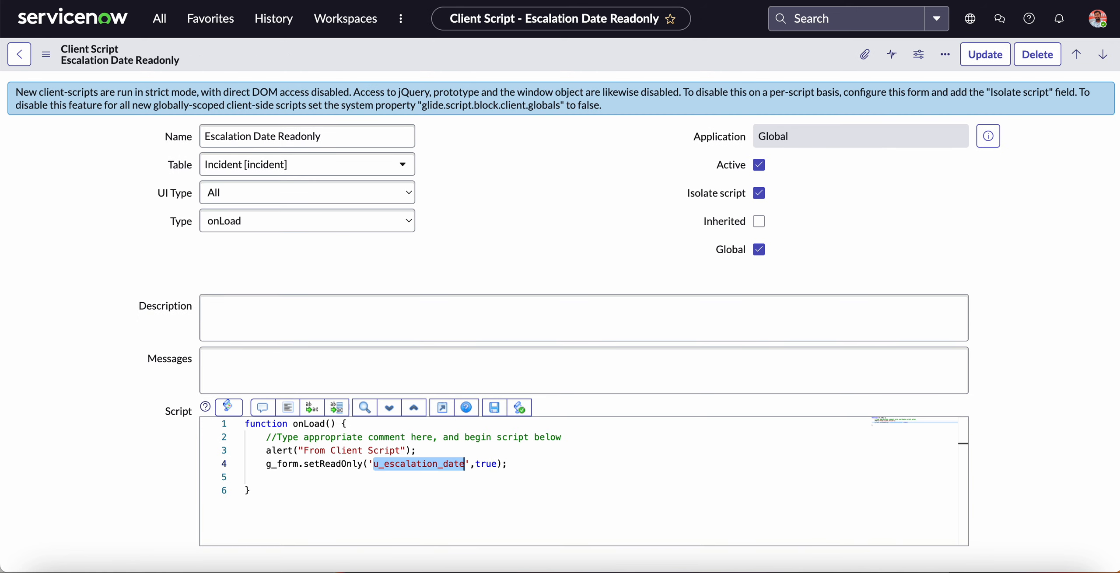
left_click(268, 451)
left_click(309, 464)
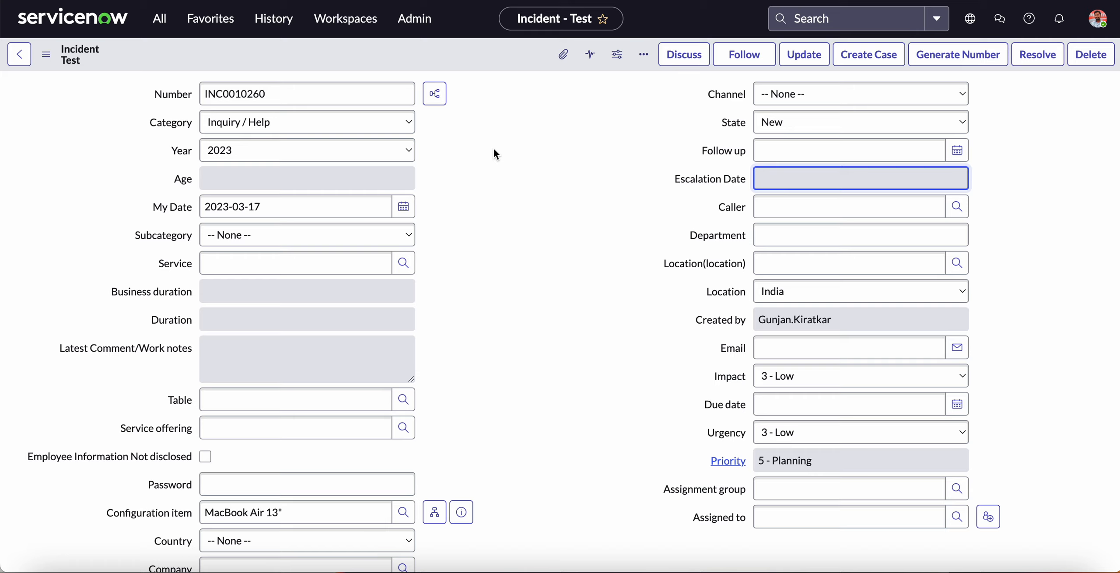
Reload the incident form and dismiss its alerts to check the order of the client script and the UI policy.
key("super+r")
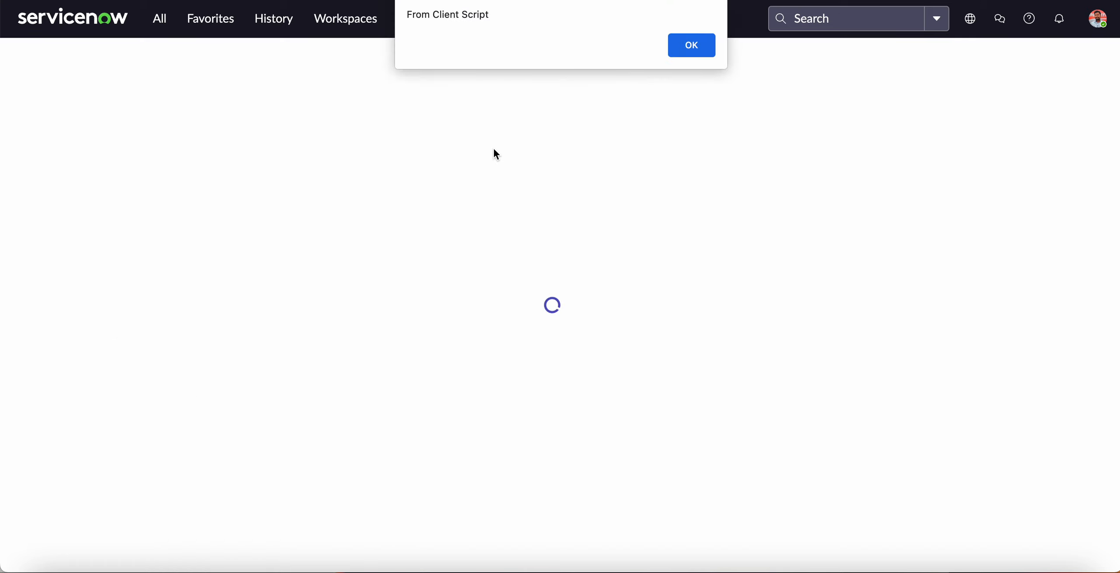
left_click(696, 48)
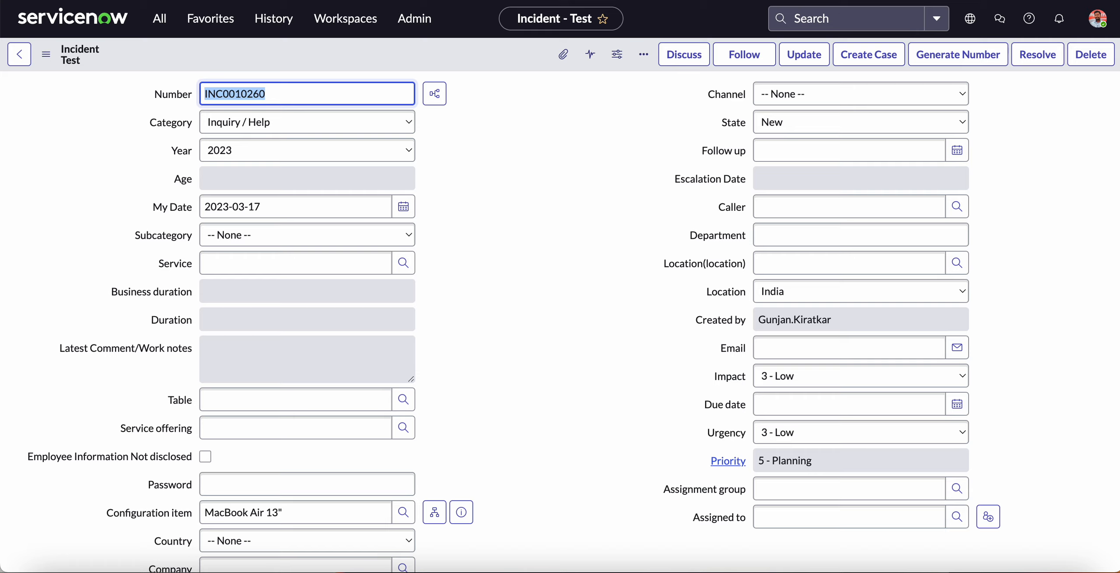
key("super+r")
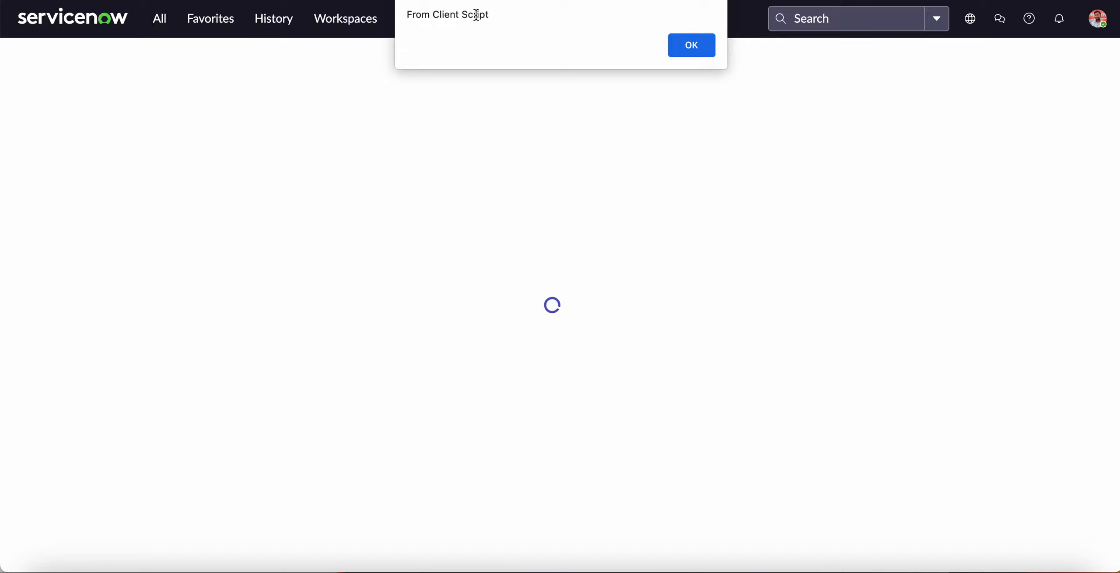
left_click_drag(431, 15, 490, 15)
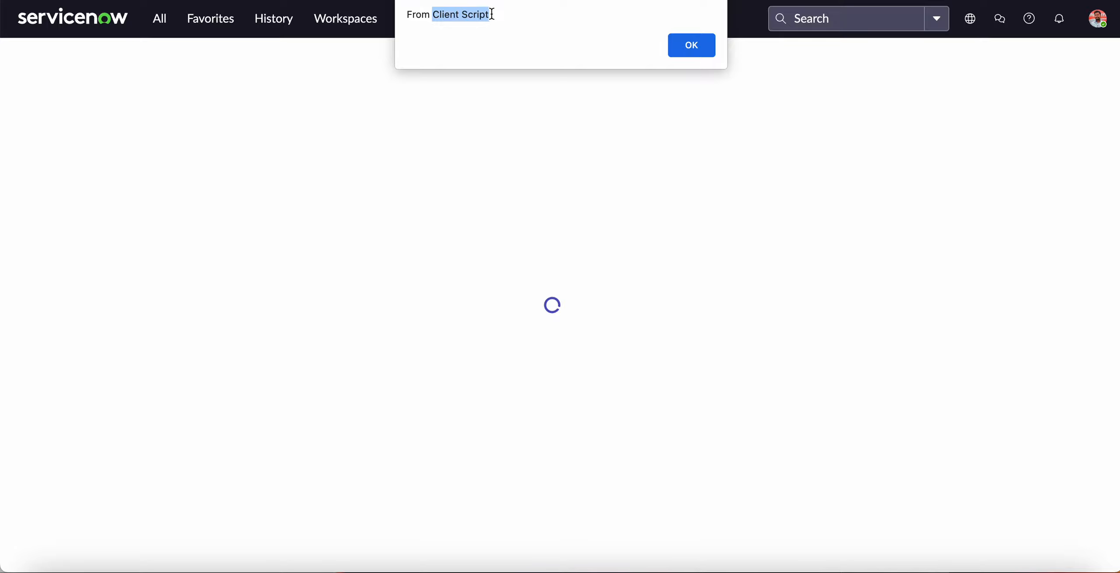
left_click(690, 46)
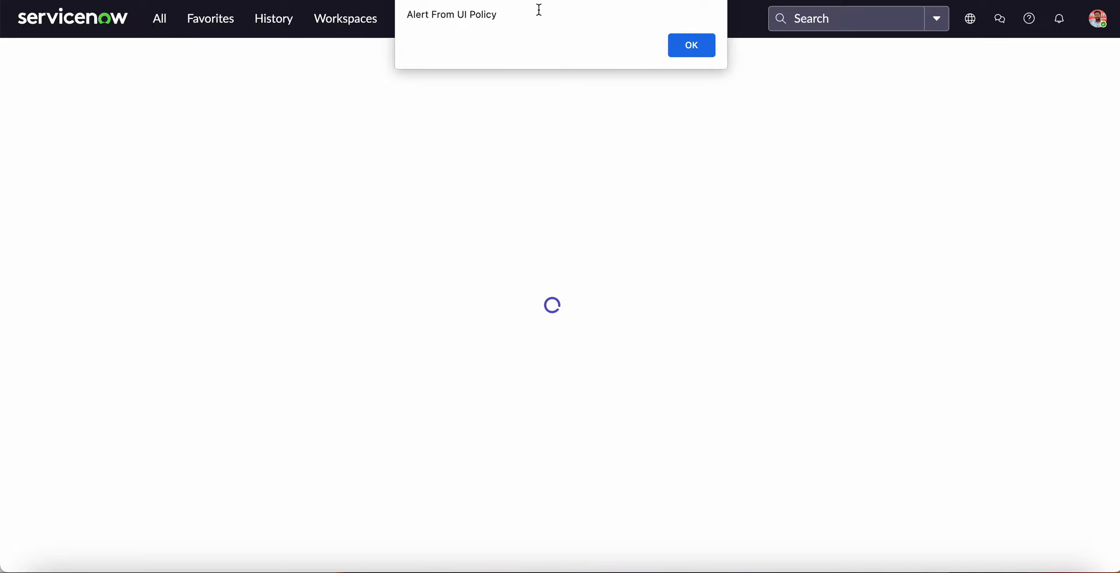
left_click(690, 46)
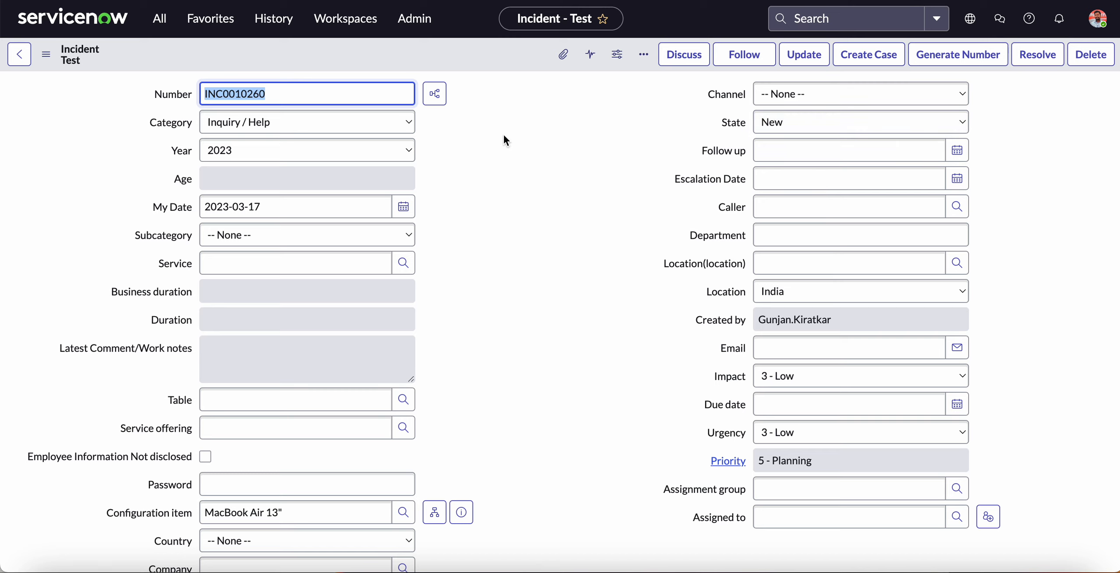
Deactivate the onLoad client script Escalation Date Readonly and save the record.
left_click(400, 1)
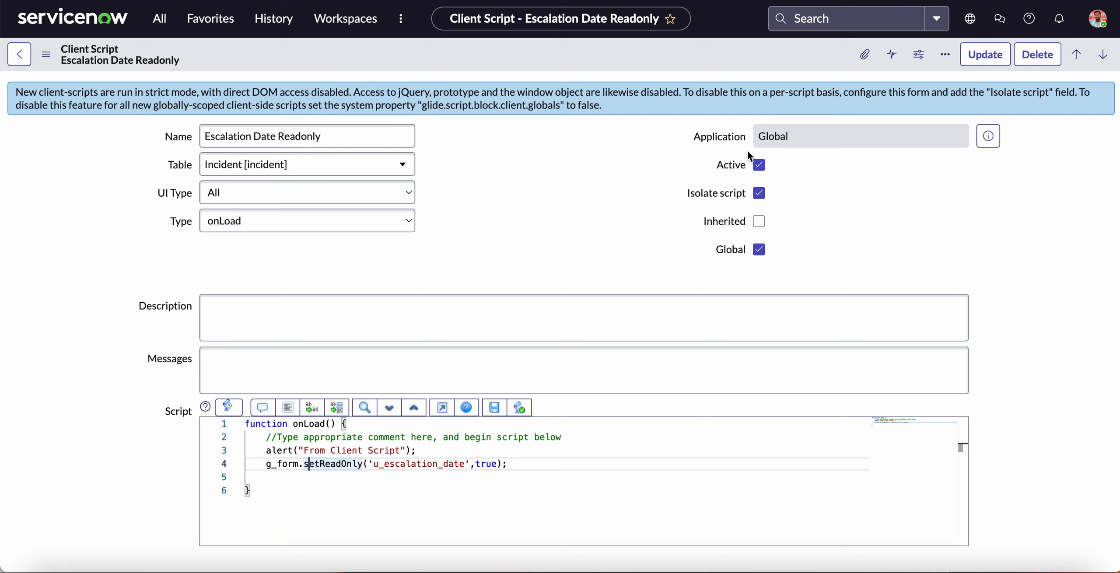
left_click(759, 166)
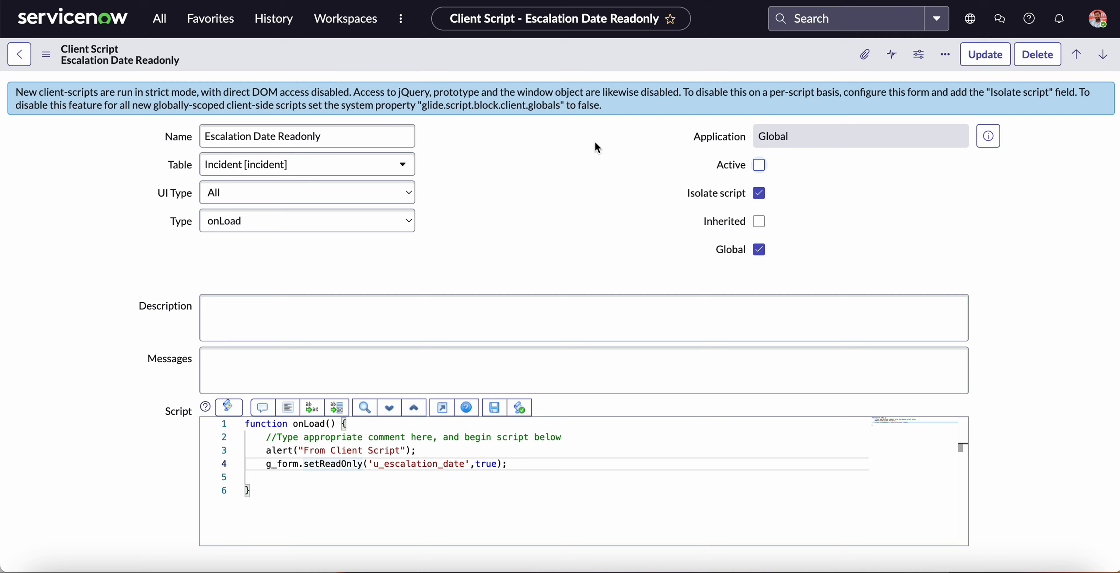
left_click(46, 54)
left_click(100, 75)
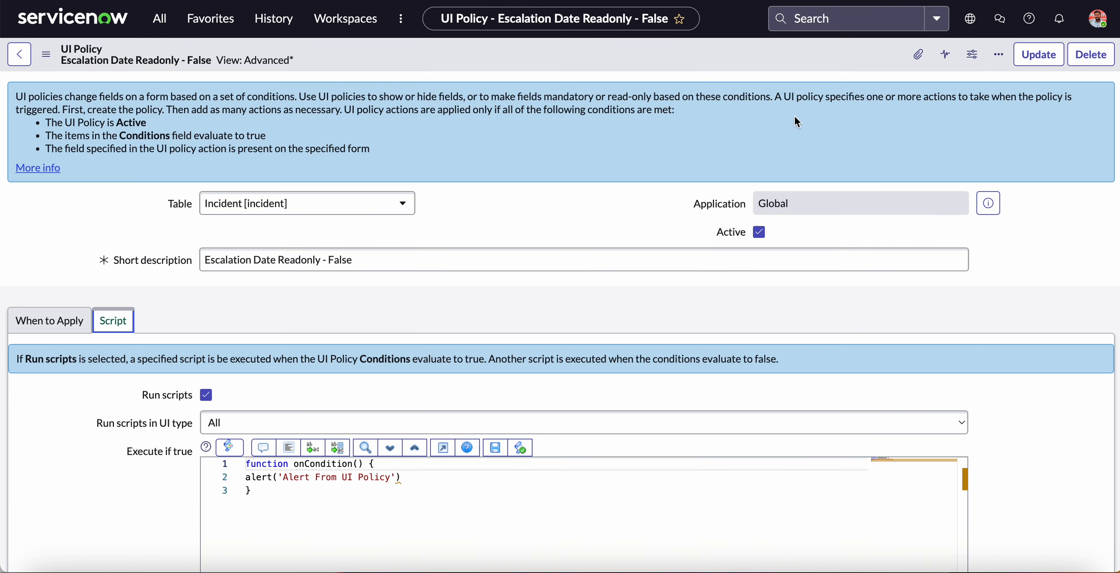
Deactivate the UI policy Escalation Date Readonly - False and save the record.
left_click(759, 232)
left_click(45, 54)
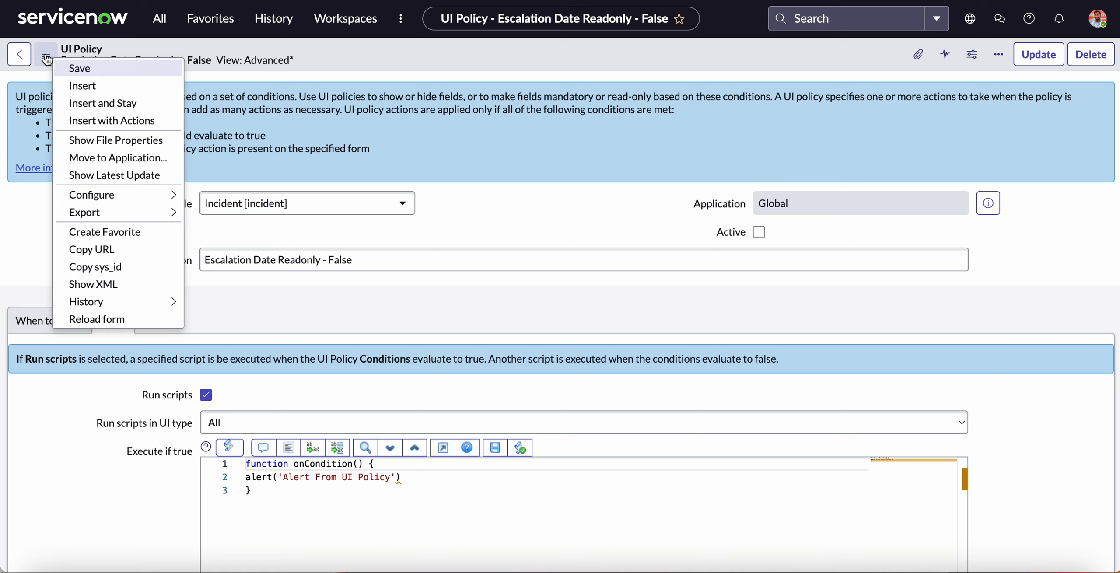
left_click(433, 50)
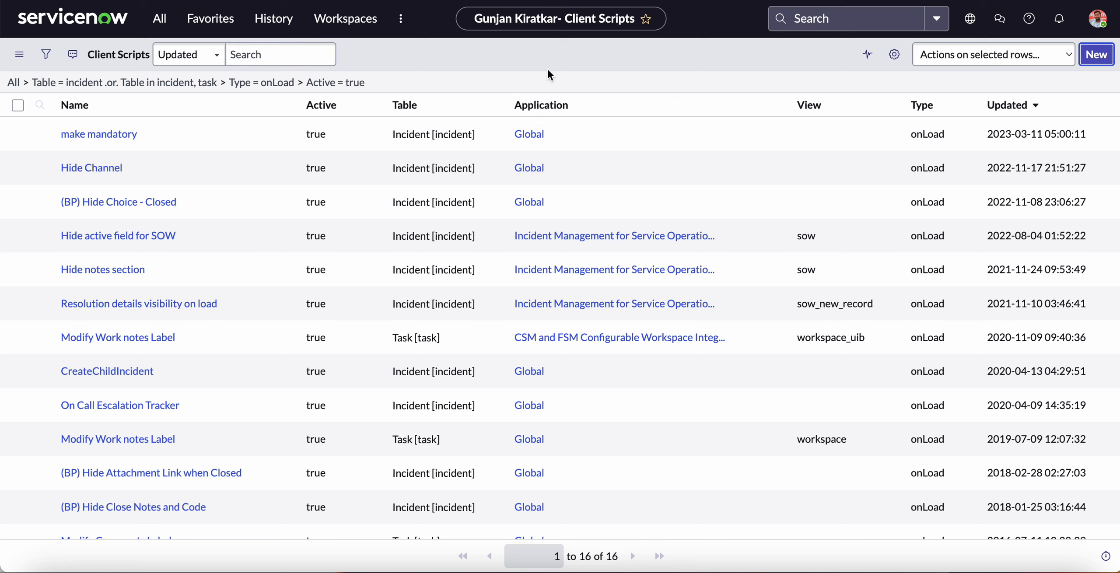
Start a new client script on the Incident table and name it "Escalation Date Readonly OnChange".
key("Return")
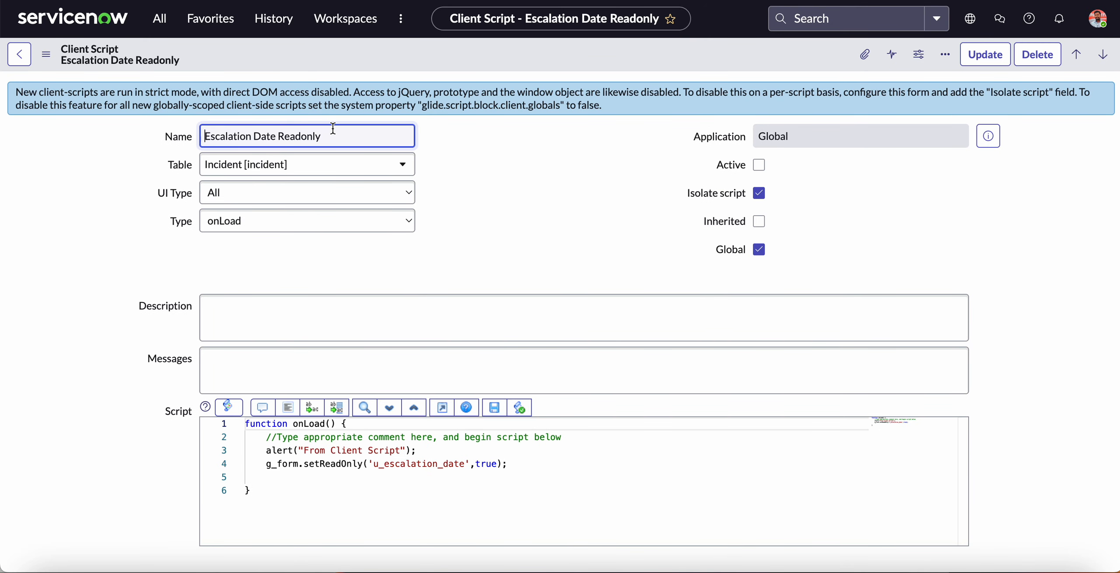
left_click_drag(332, 136, 186, 143)
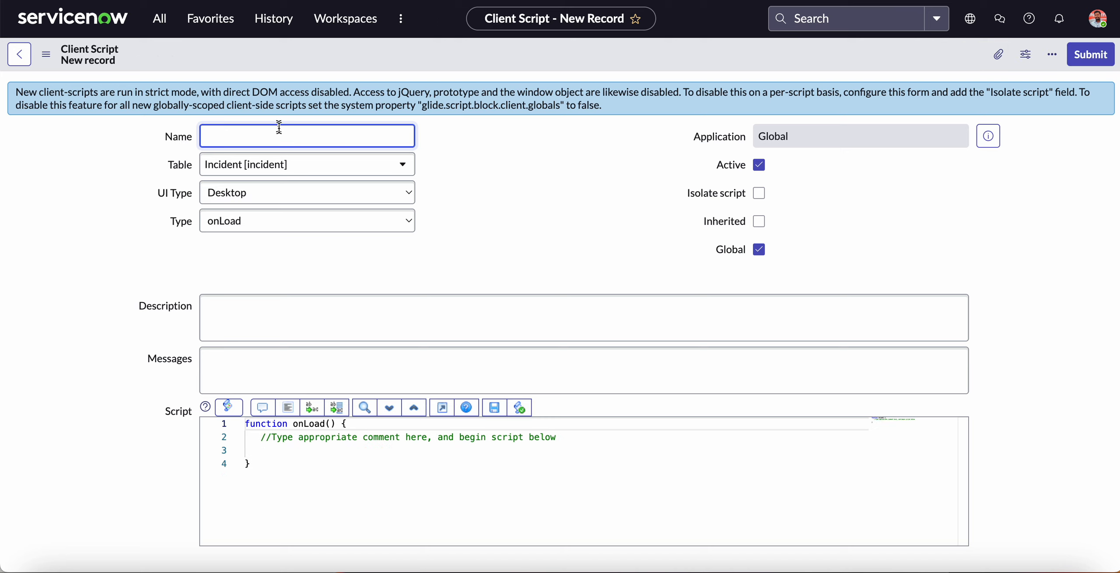
type("Escalation Date Readonly")
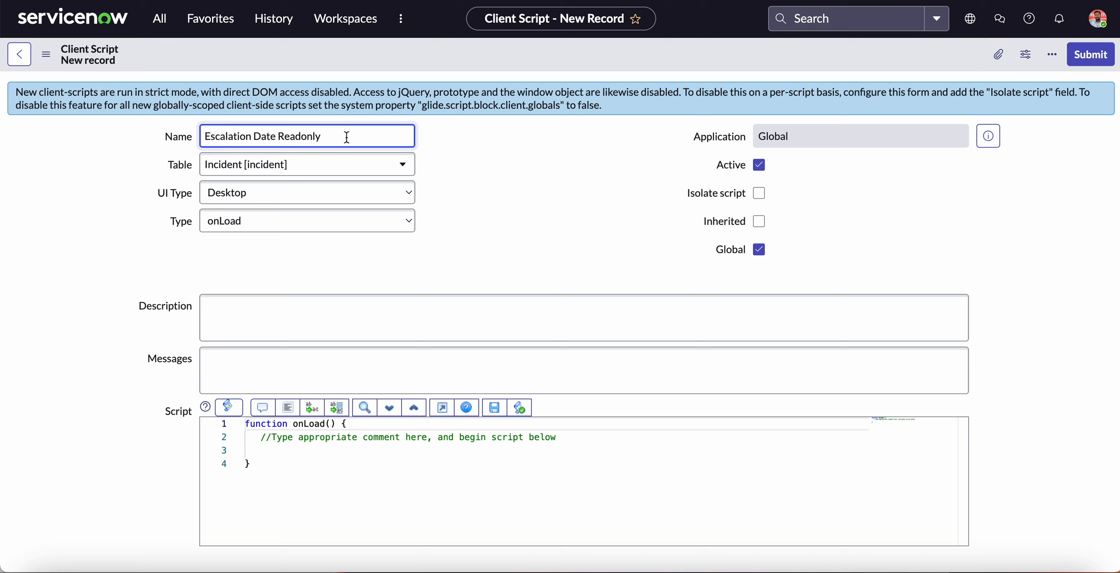
type("OnChange")
Set the new client script's UI Type to All and its Type to onChange.
left_click(291, 199)
left_click(267, 222)
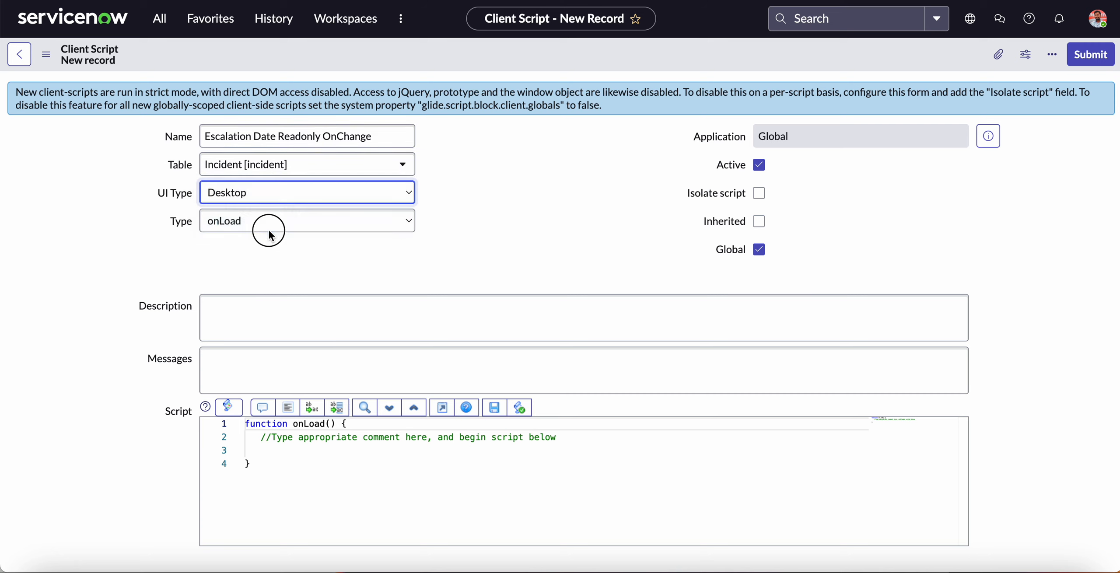
left_click(268, 223)
left_click(251, 204)
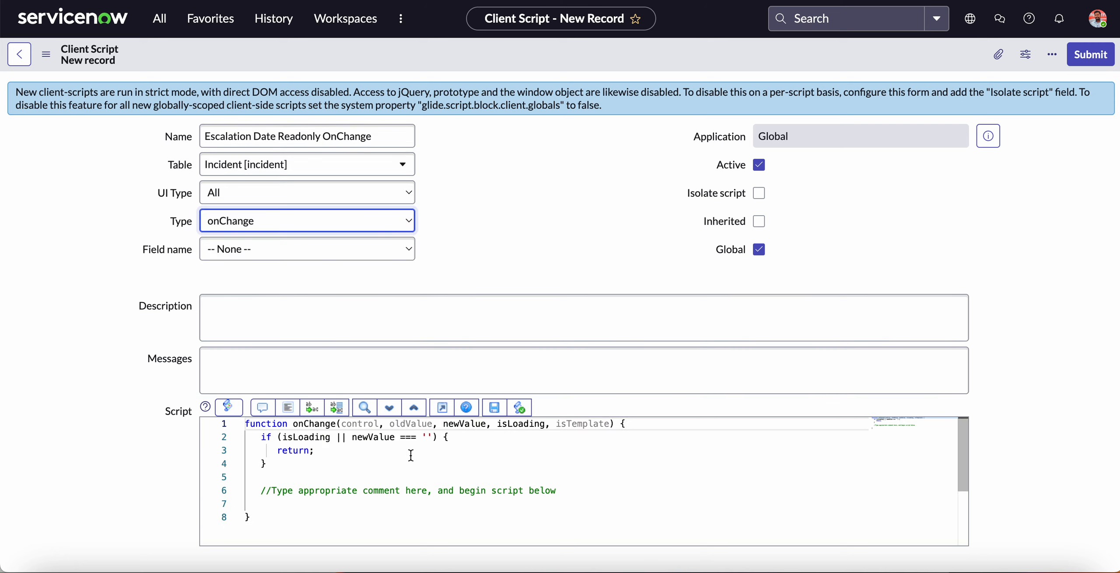
Copy the alert and g_form.setReadOnly lines from the onLoad script into the new script below its comment line.
left_click(404, 476)
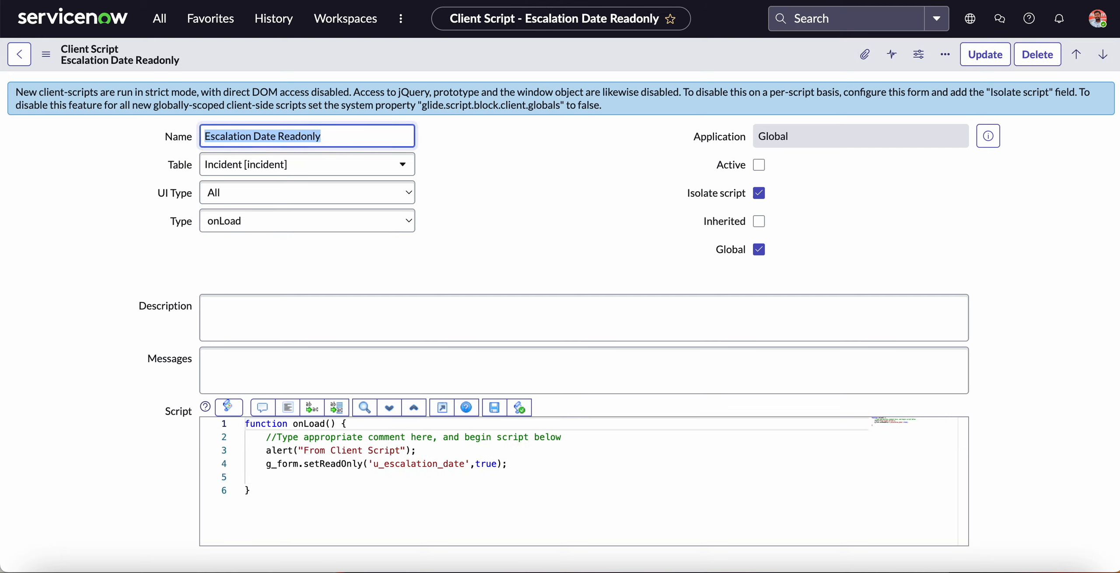
left_click(528, 457)
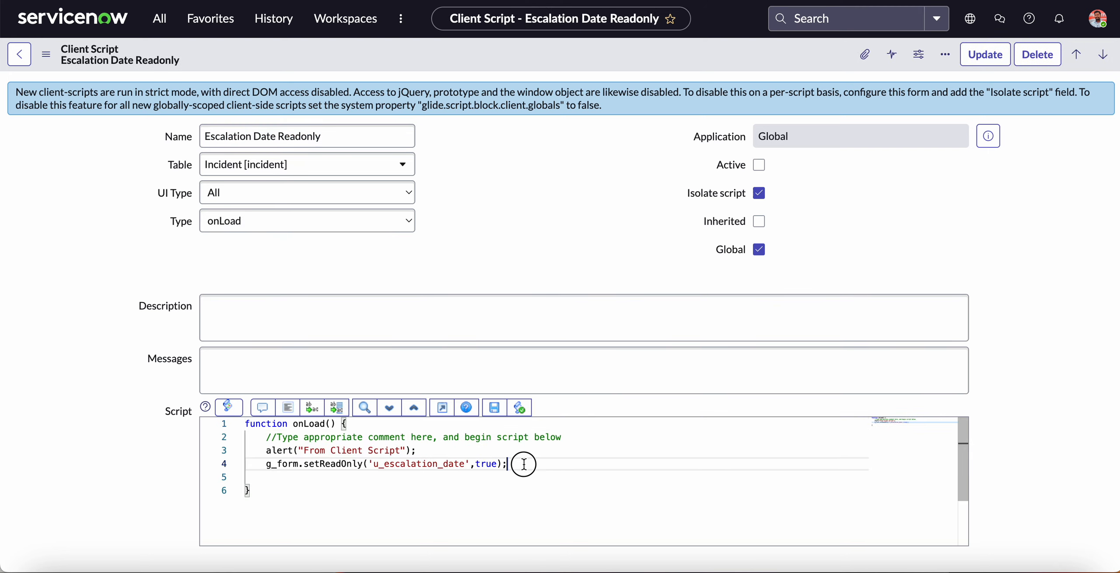
left_click_drag(507, 464, 264, 450)
key("super+c")
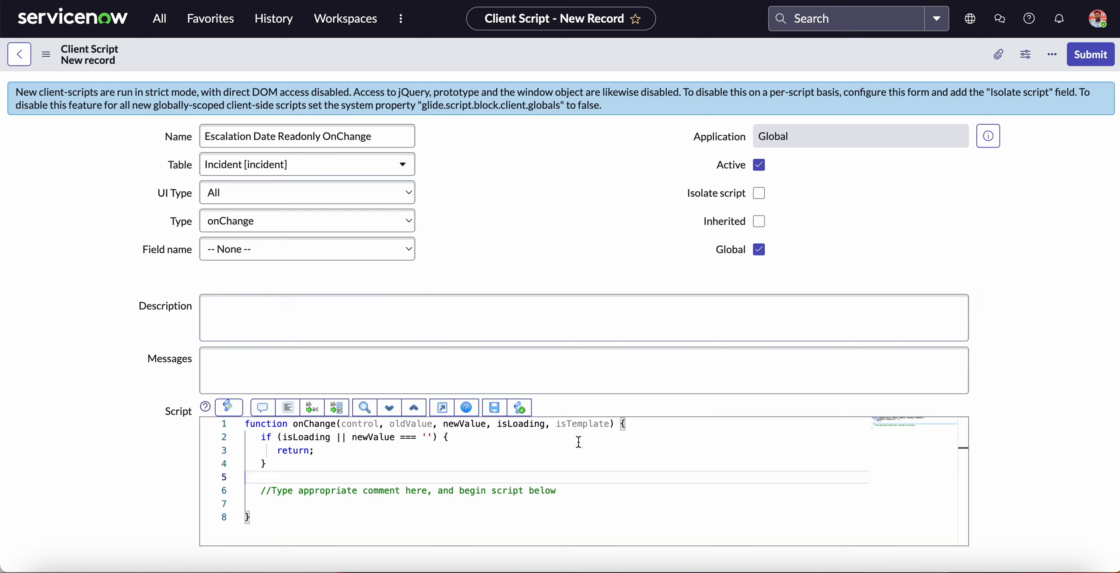
left_click(590, 490)
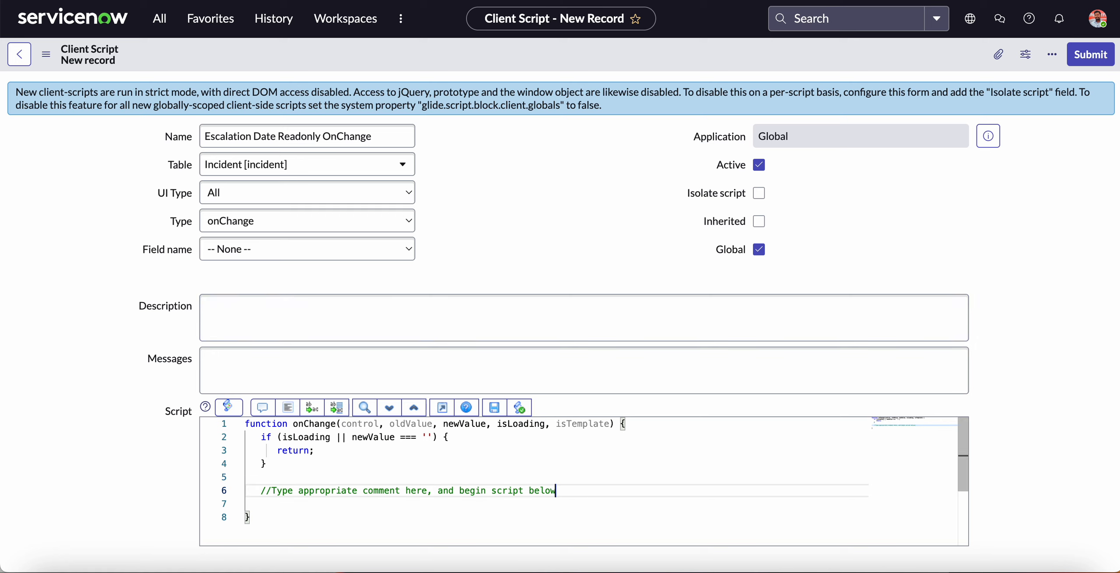
key("Return")
key("super+v")
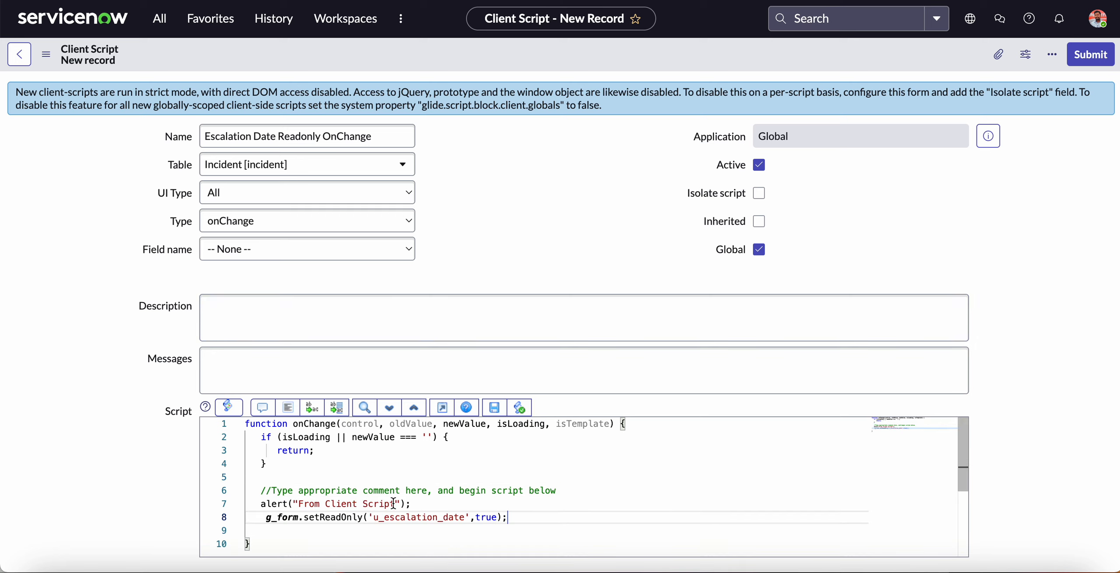
Choose Escalation Date as the onChange script's field name and save the client script.
left_click(275, 255)
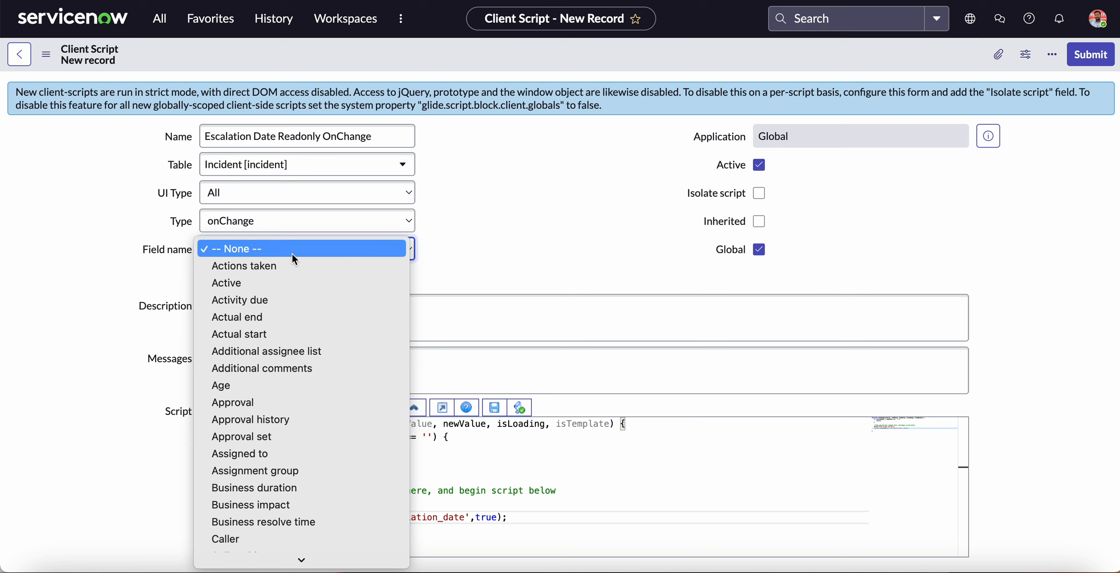
type("es")
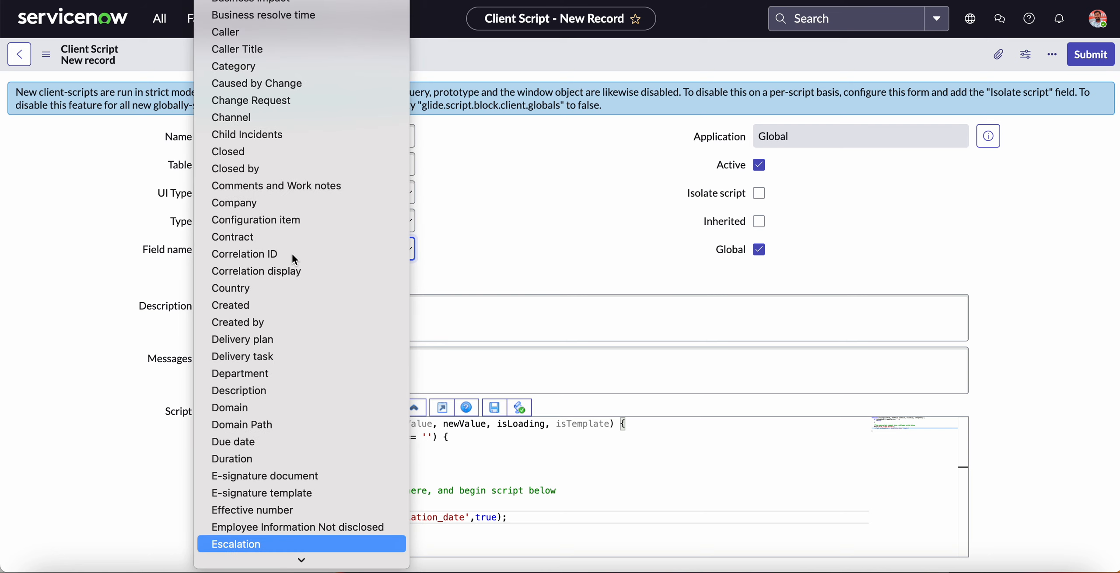
key("Down")
key("Return")
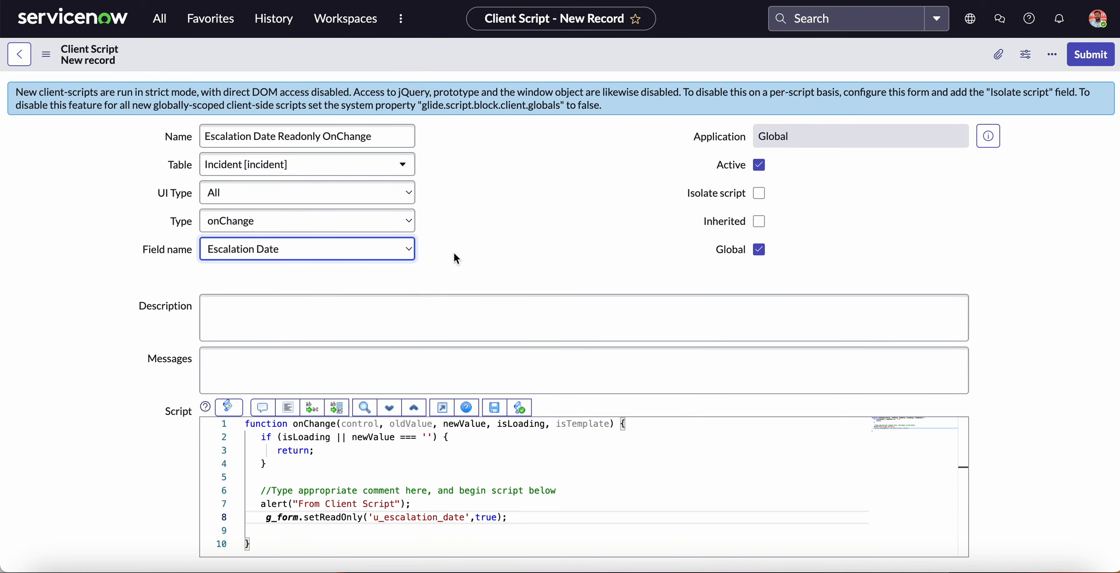
left_click(394, 490)
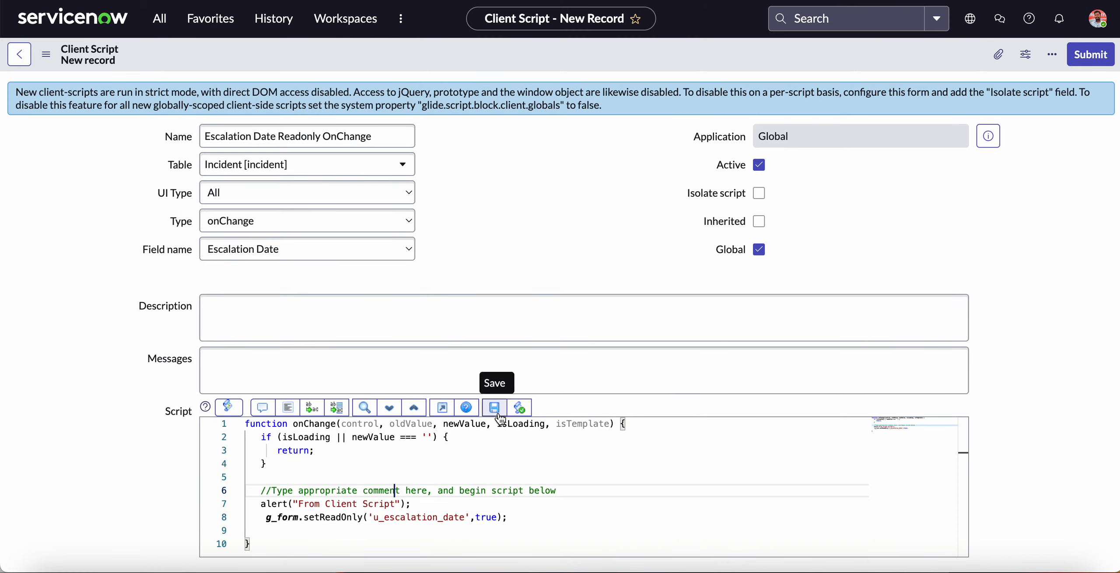
left_click(499, 415)
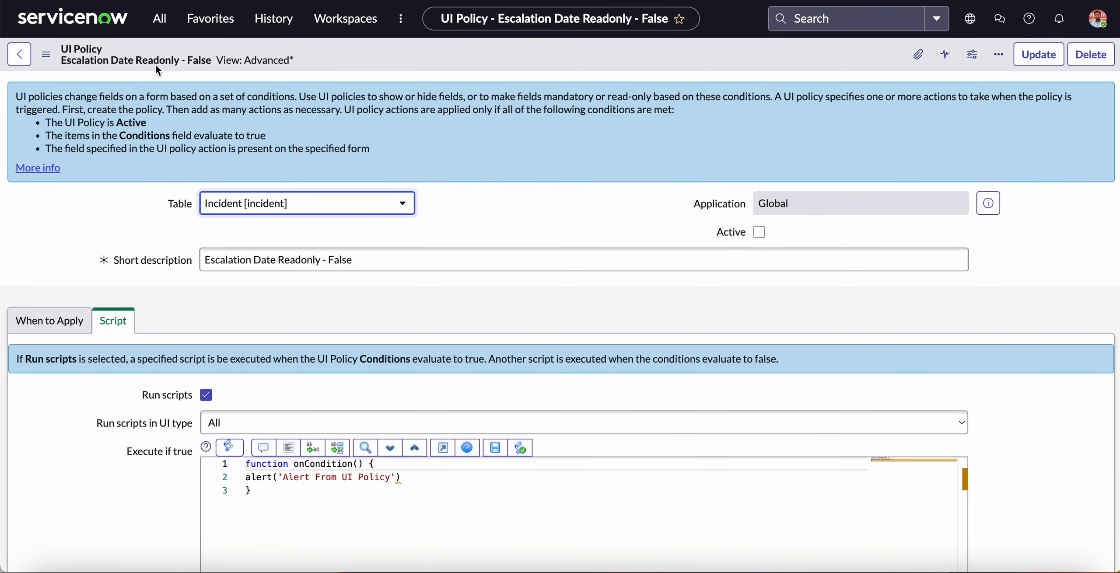
Find the UI Policies list by searching for "UI Pol" and start a new UI policy record.
left_click(160, 19)
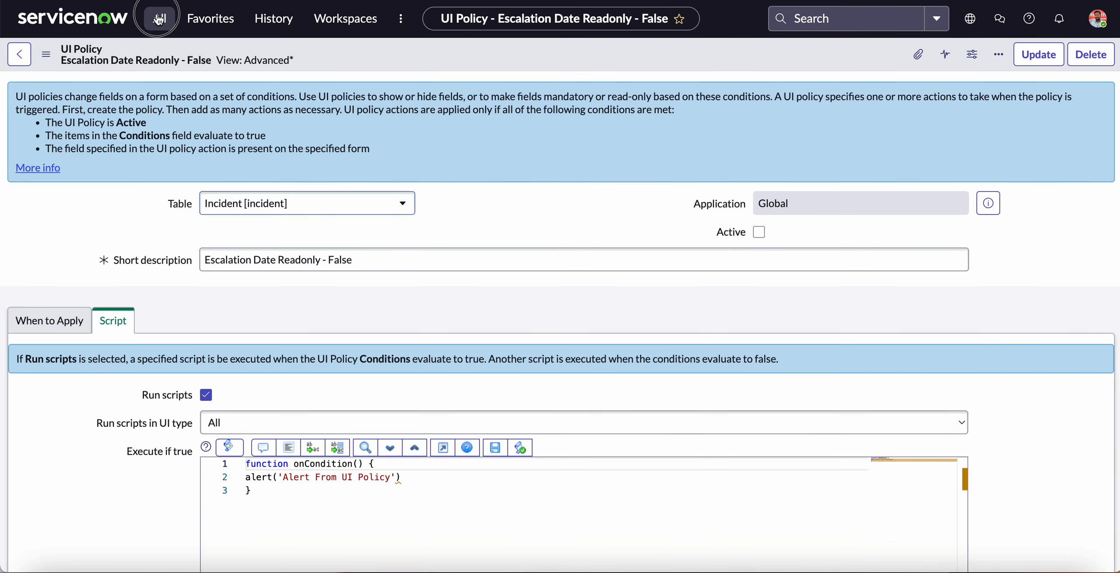
type("UI")
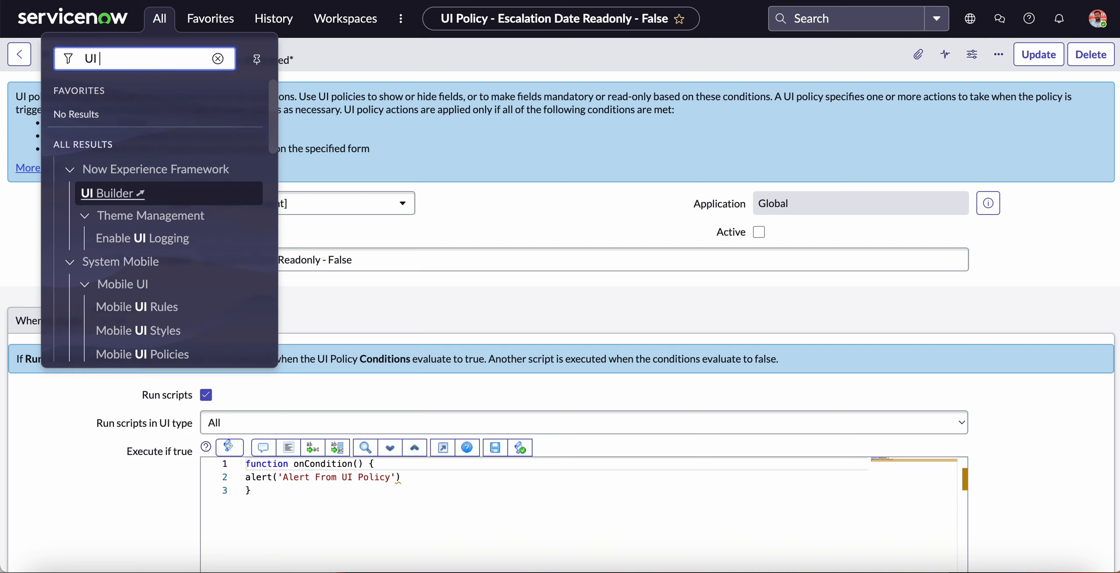
type(" Pol")
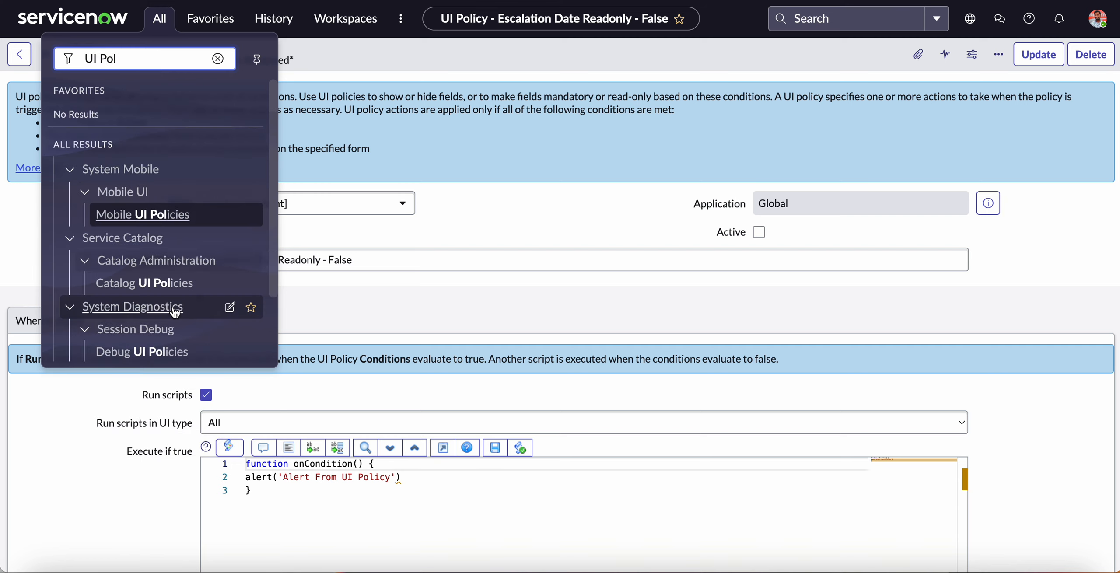
scroll(163, 315, "down", 2)
left_click(122, 338)
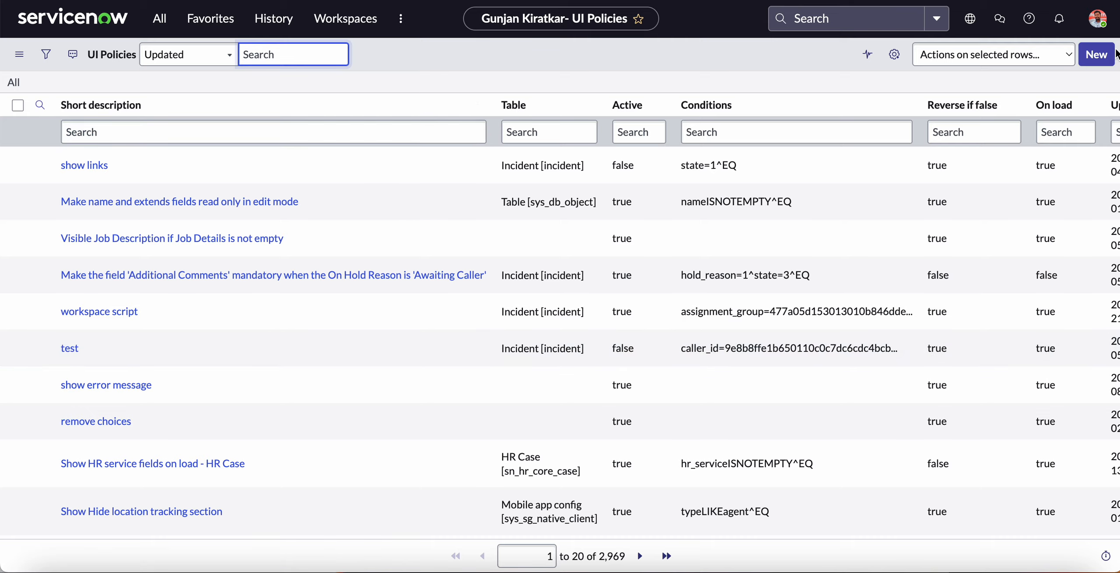
left_click(1116, 51)
left_click(1107, 54)
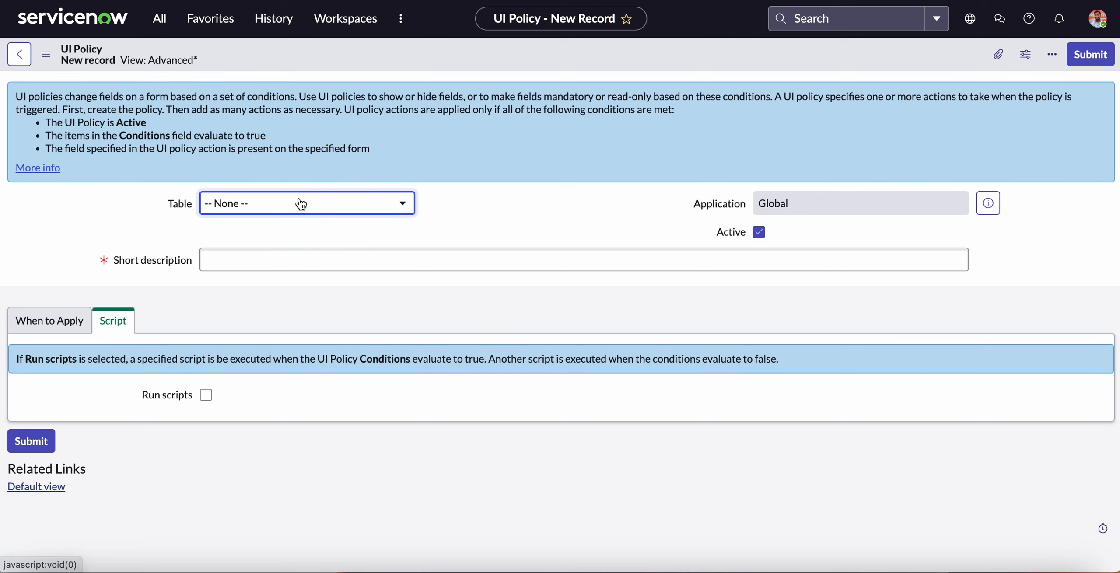
Set the new UI policy's table to Incident [incident].
left_click(301, 204)
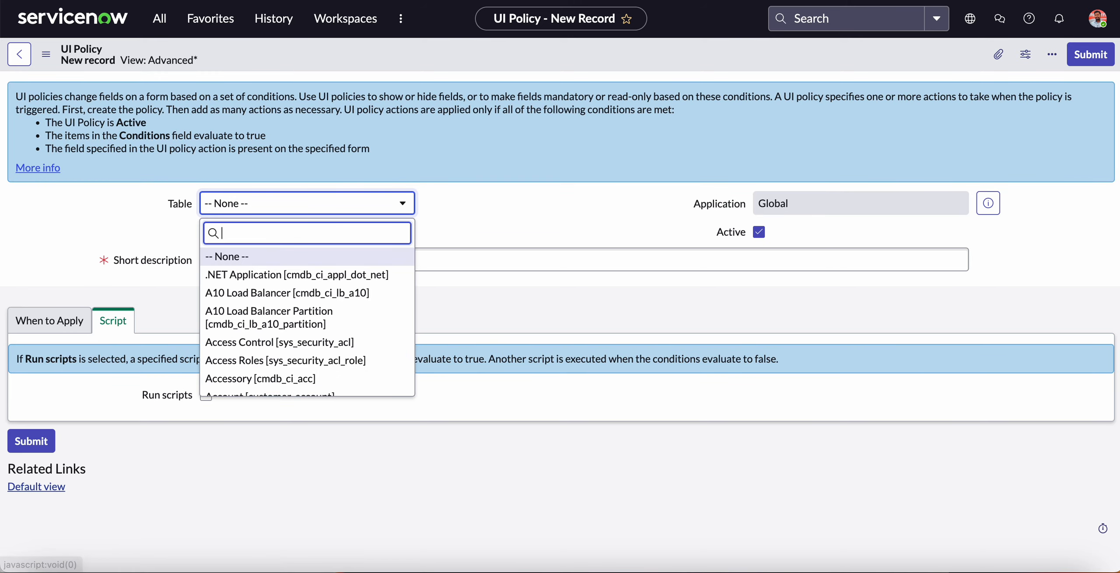
type("incident")
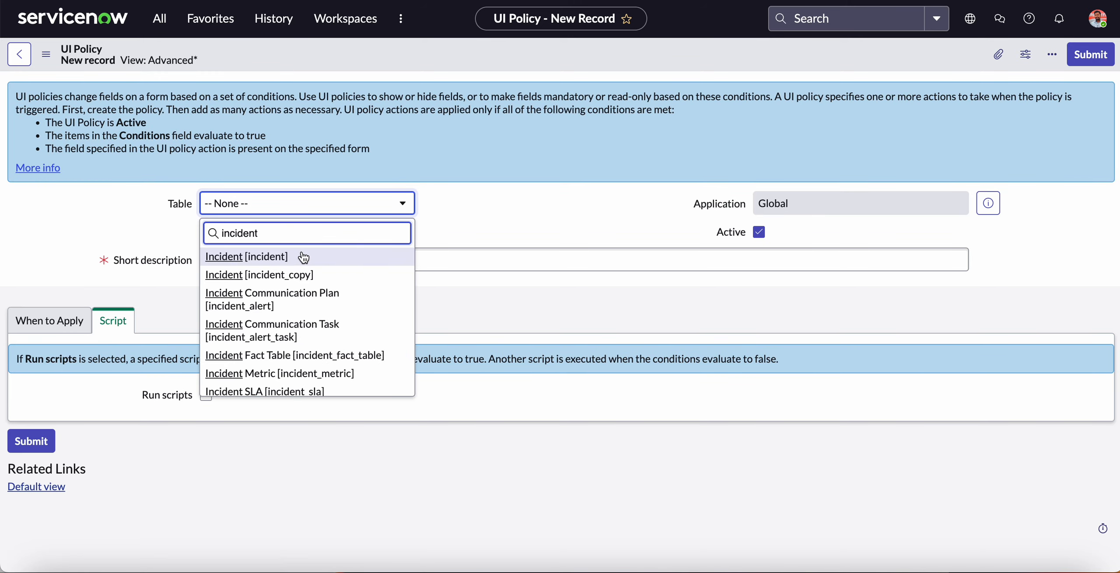
left_click(304, 258)
Enter "OnChange Make Readonly False" as the UI policy's short description.
left_click(321, 261)
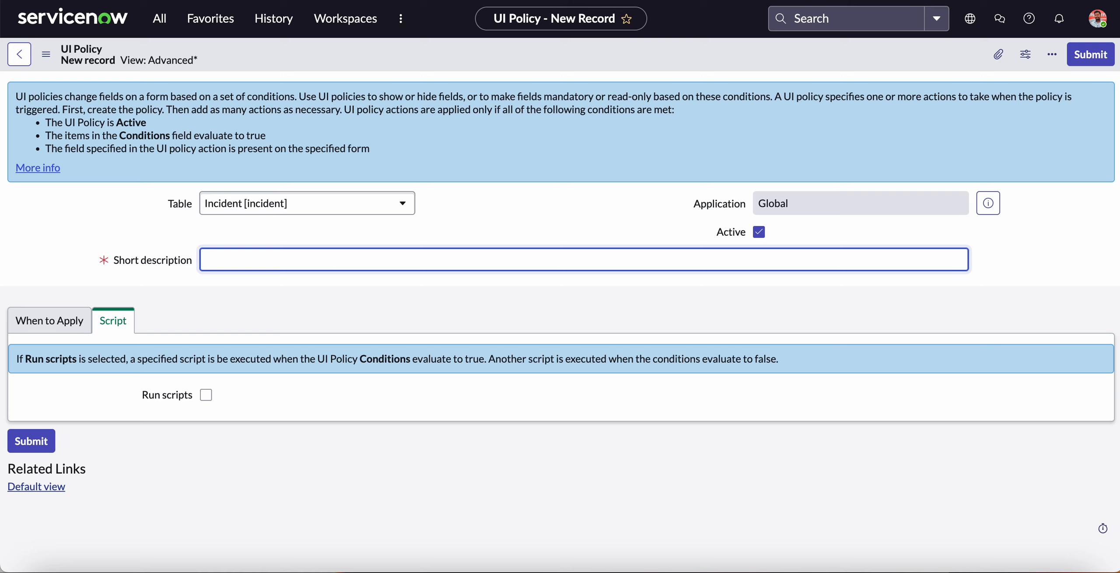
type("OnChange Make Readonl")
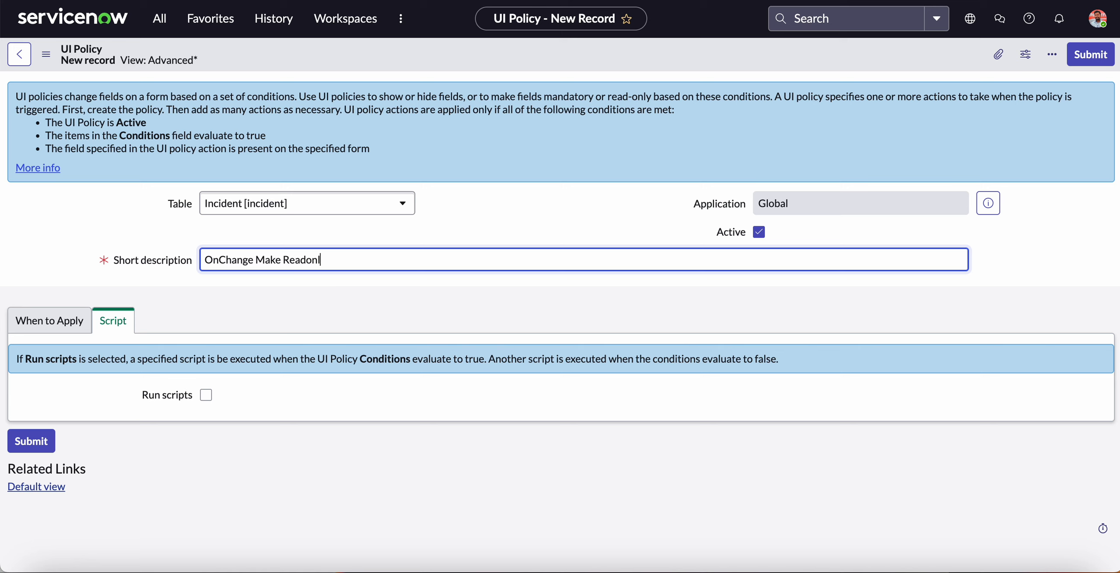
type("y False")
Choose Escalation Date as the field for the UI policy's condition.
left_click(70, 324)
left_click(322, 387)
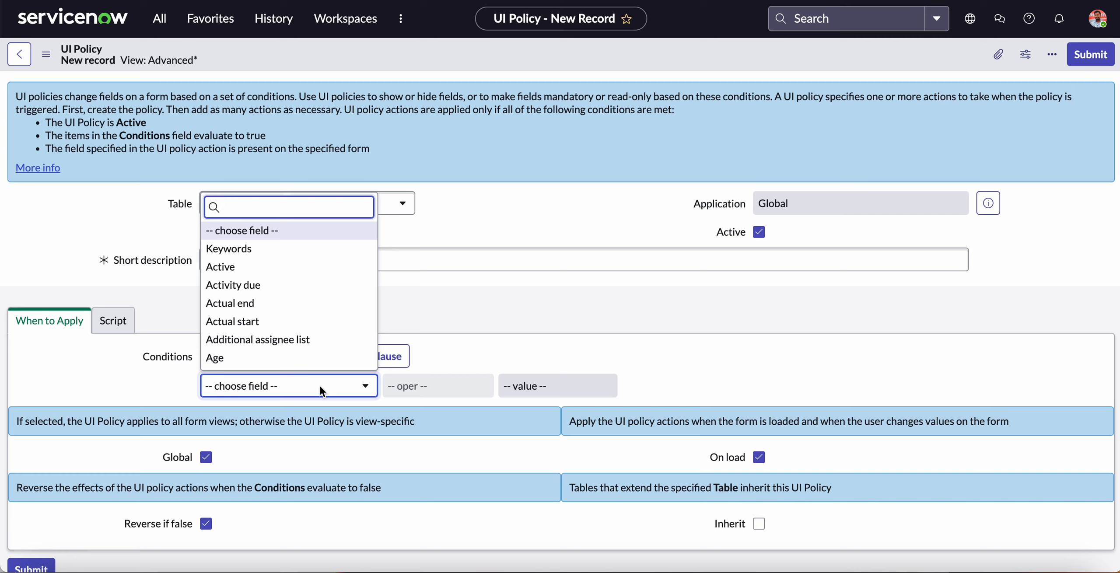
type("escala")
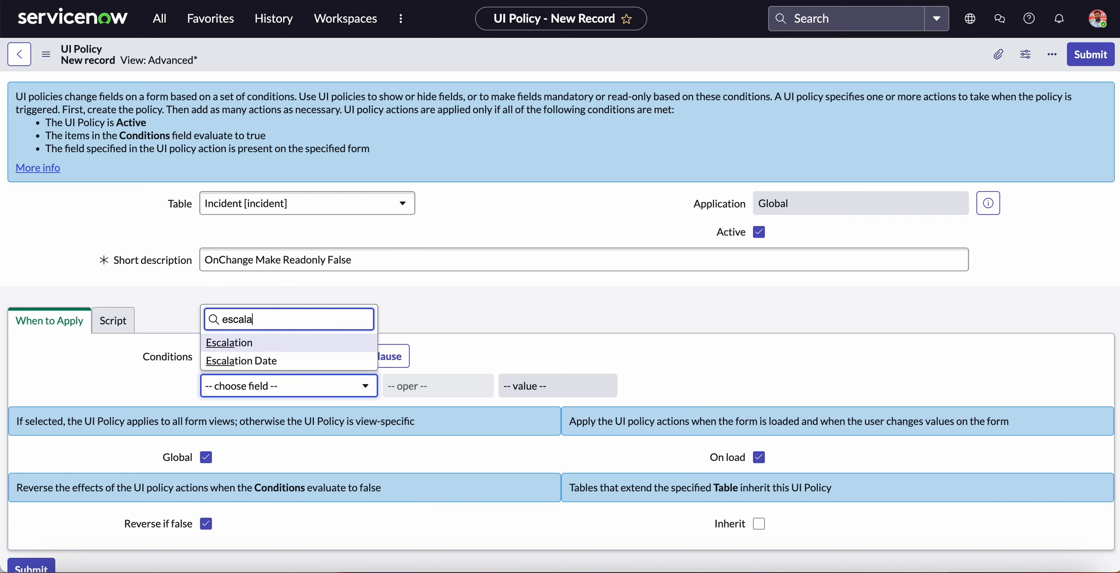
key("Down")
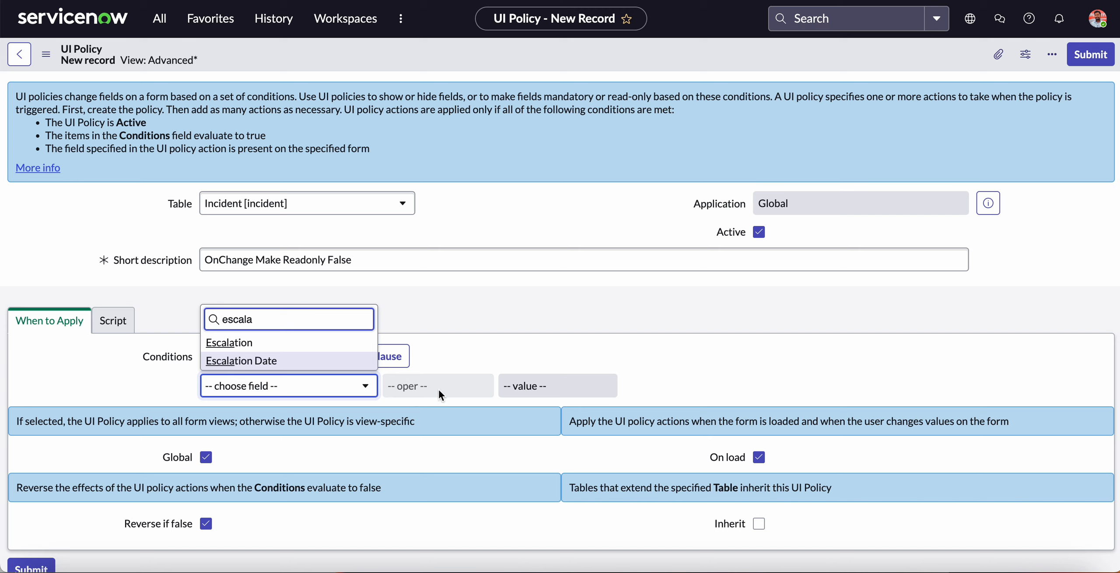
key("Return")
Examine the operators available for the Escalation Date condition, such as is same, is anything and after, without choosing another one.
left_click(426, 386)
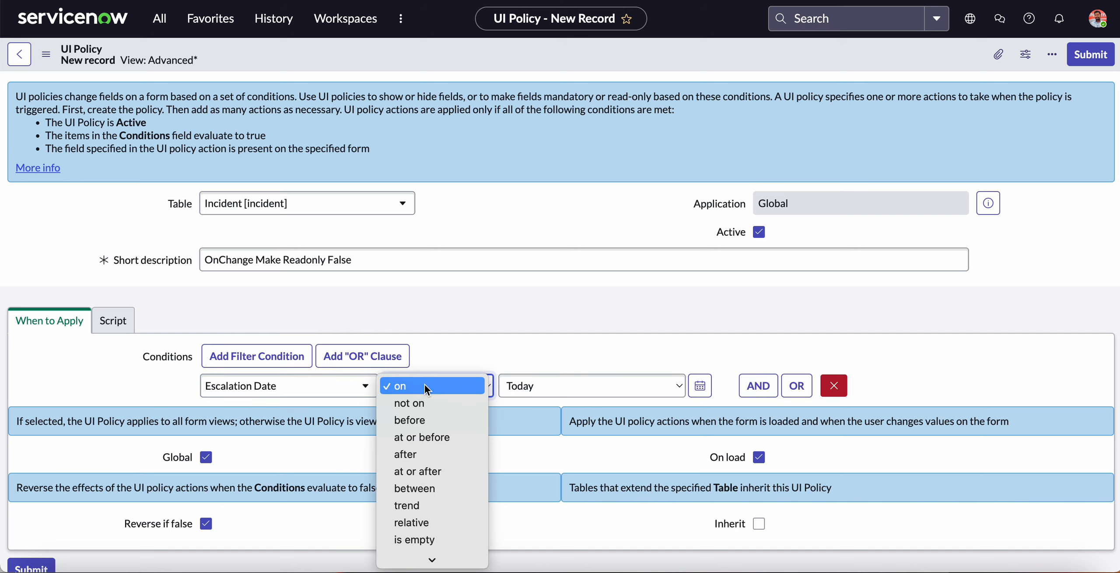
key("i")
key("Down")
key("Down")
key("Down")
key("Down")
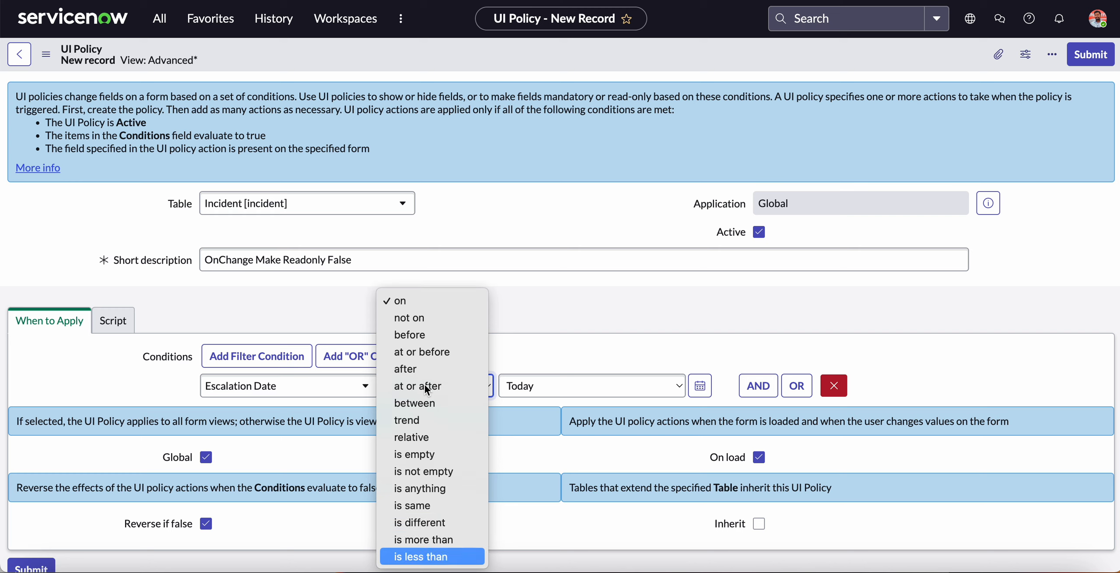
key("Up")
key("Up")
key("Up")
key("Up")
key("Up")
key("Up")
key("Up")
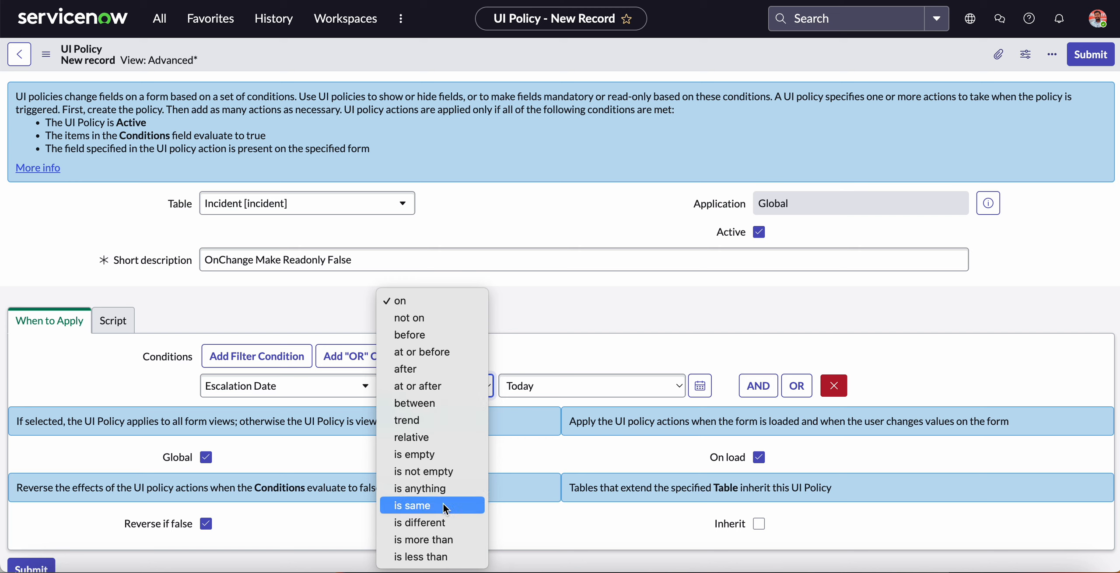
left_click(556, 427)
left_click(462, 390)
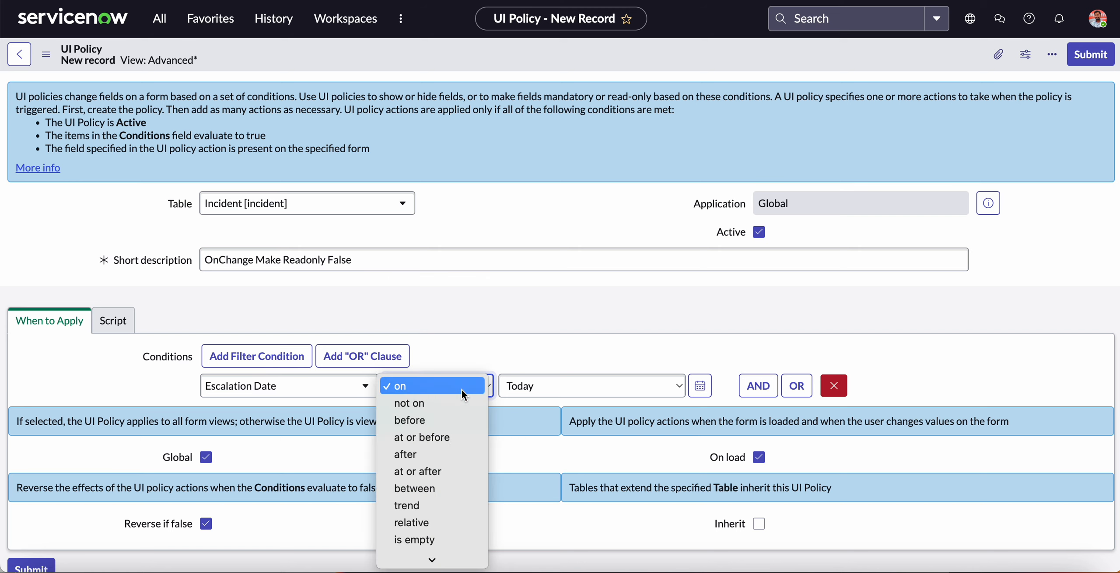
scroll(422, 479, "down", 3)
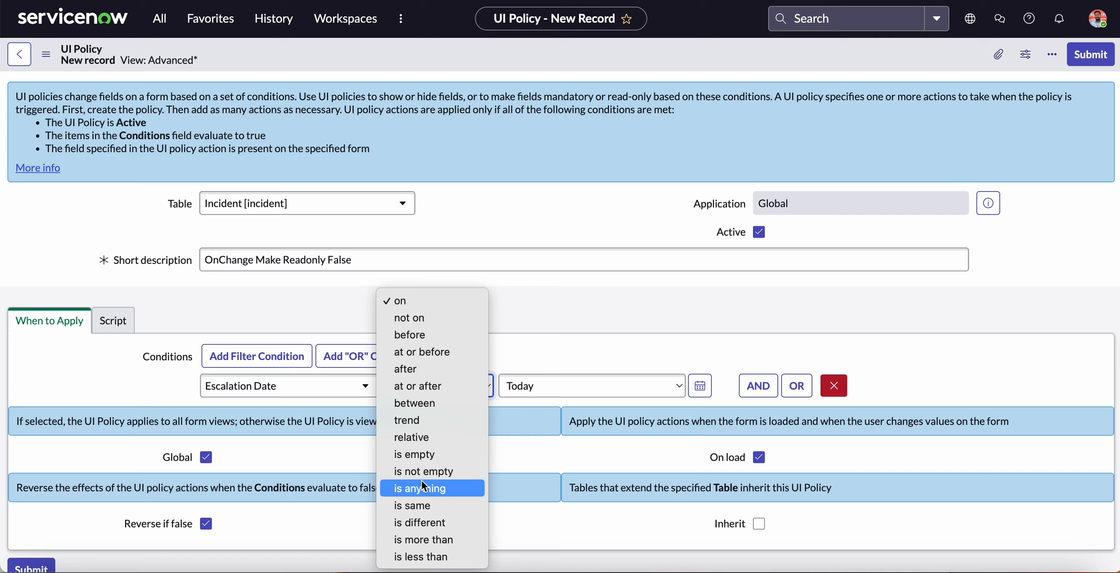
left_click(528, 407)
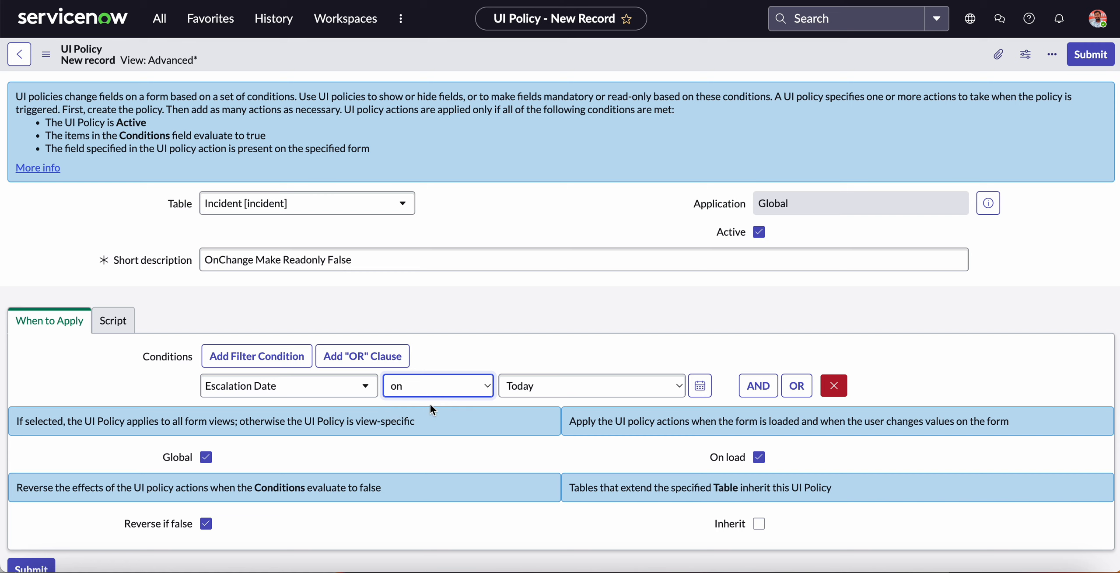
left_click(449, 384)
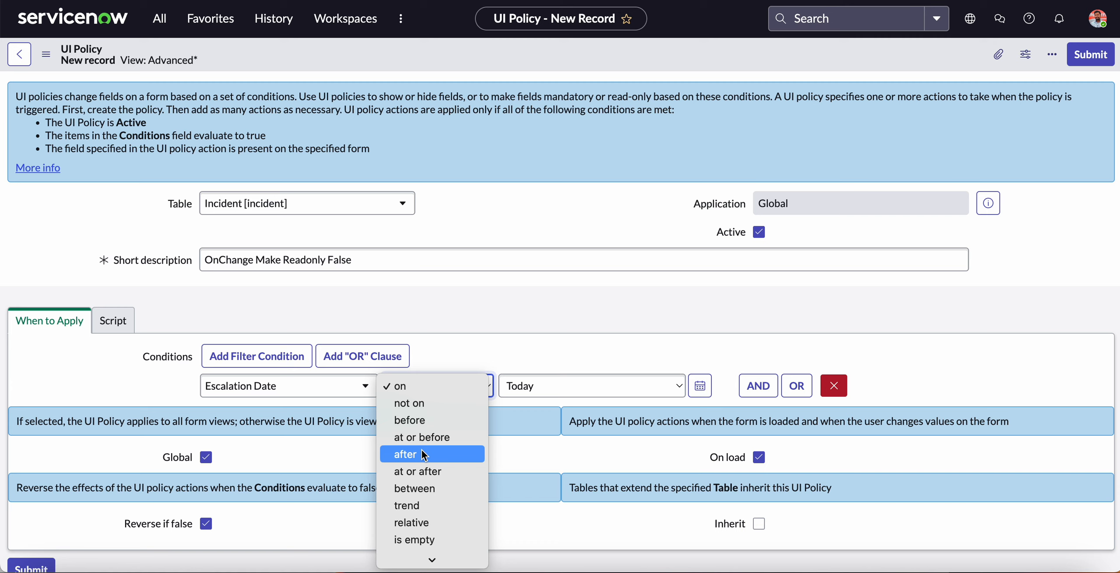
left_click(540, 410)
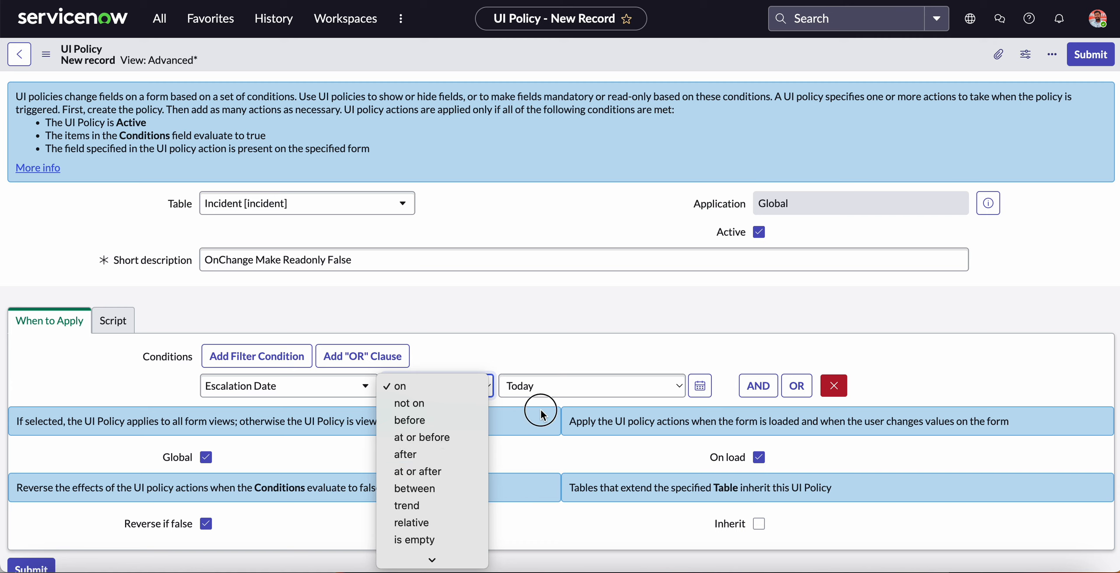
Enable Run scripts for the UI policy and set its script UI type to All.
scroll(349, 415, "down", 2)
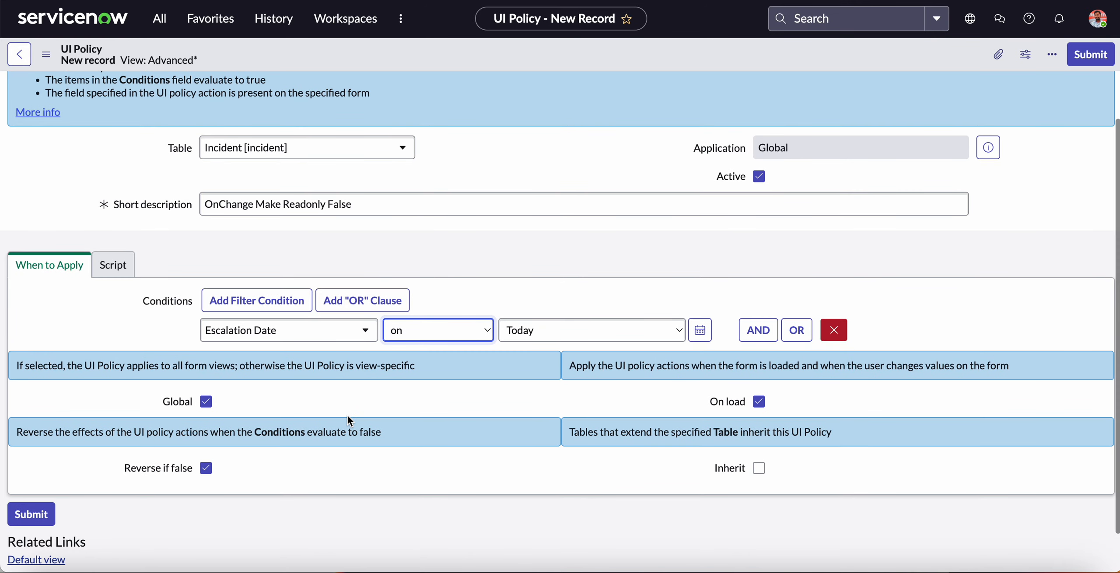
left_click(123, 274)
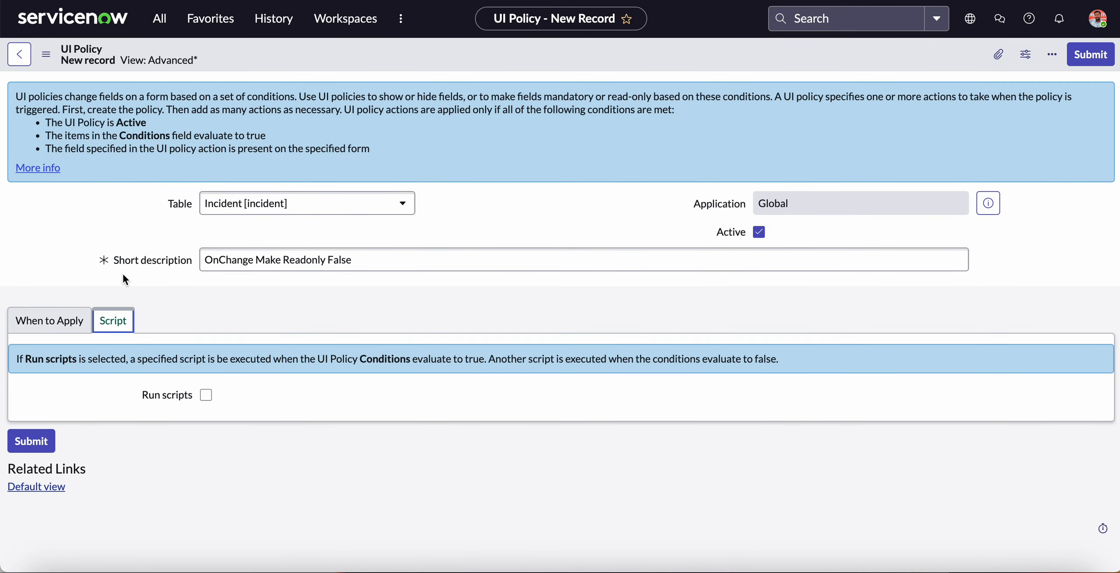
left_click(206, 394)
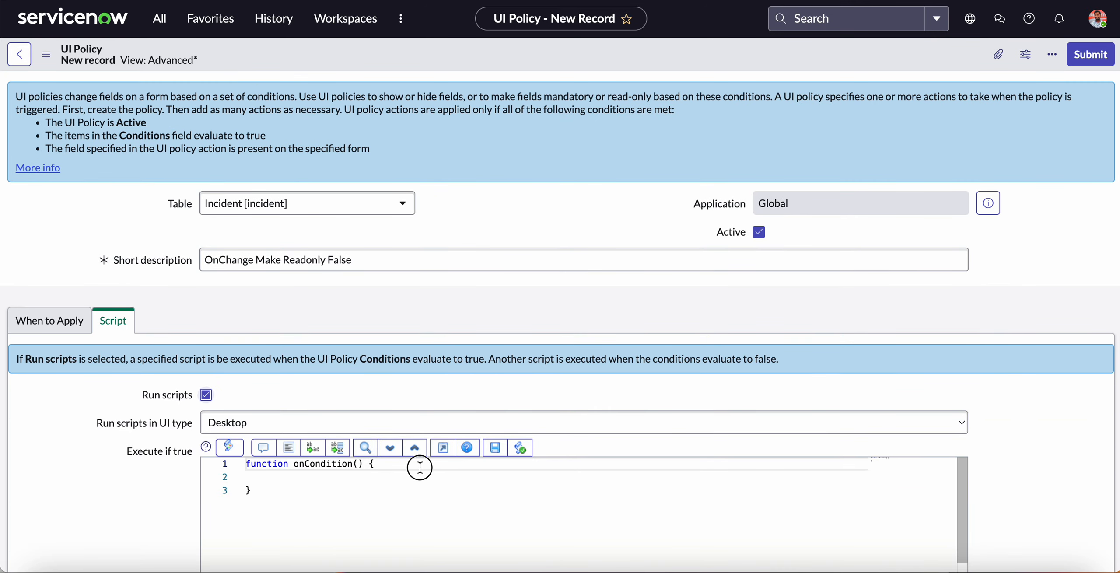
left_click(346, 421)
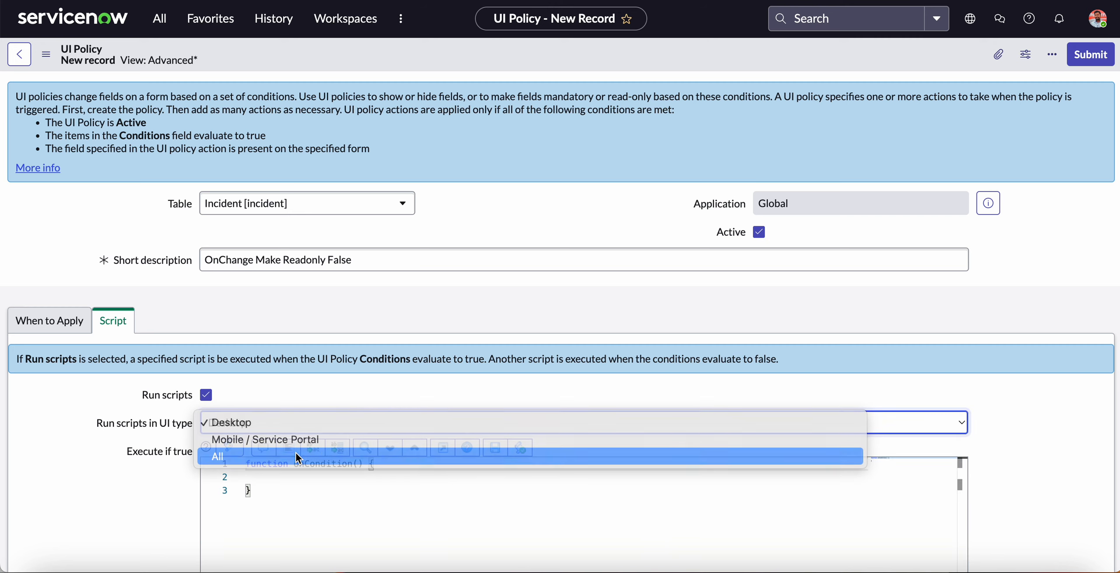
left_click(297, 456)
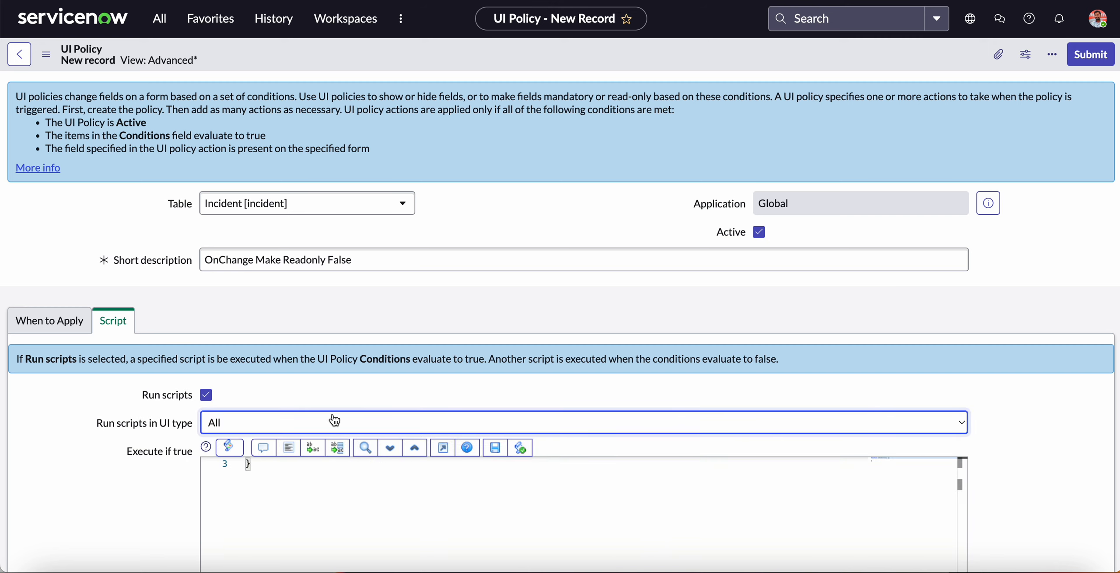
Add the line alert("Alert From UI Policy"); inside the onCondition function of the Execute if true script.
scroll(292, 397, "down", 3)
left_click(292, 397)
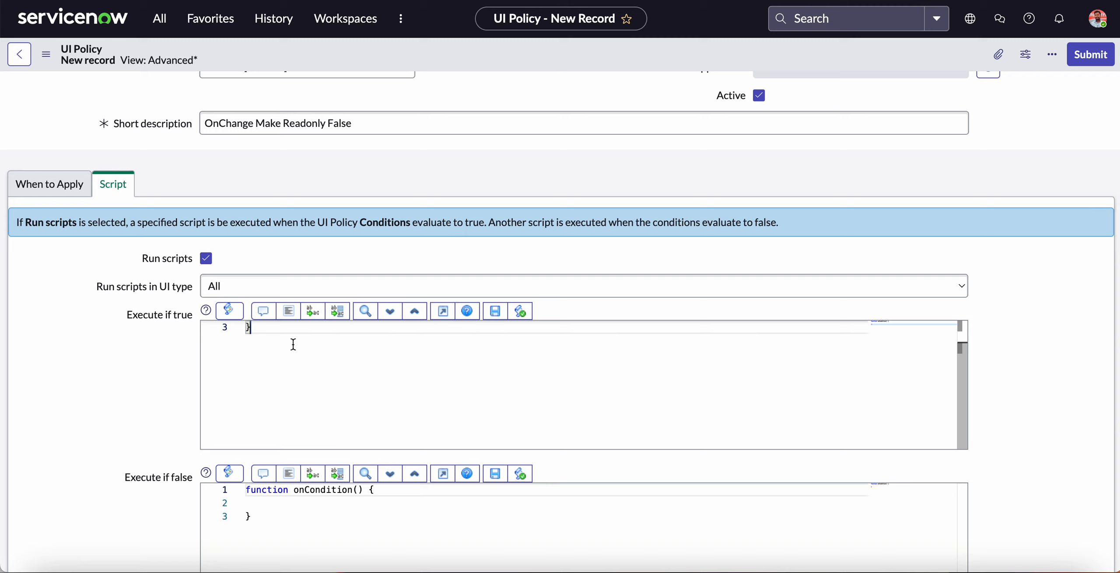
key("Up")
key("Up")
key("Up")
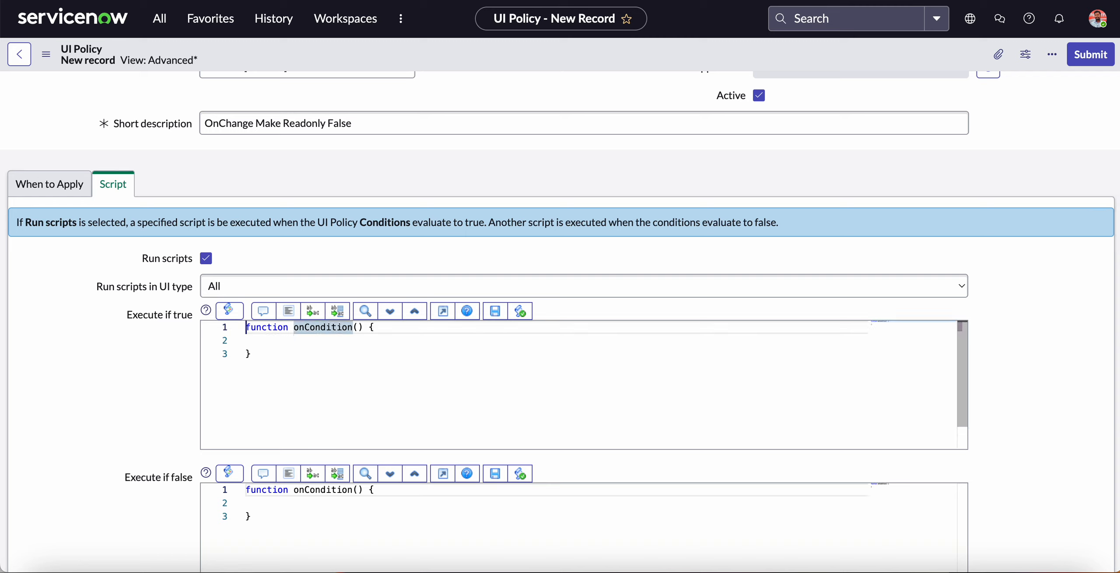
left_click(273, 341)
type("alert")
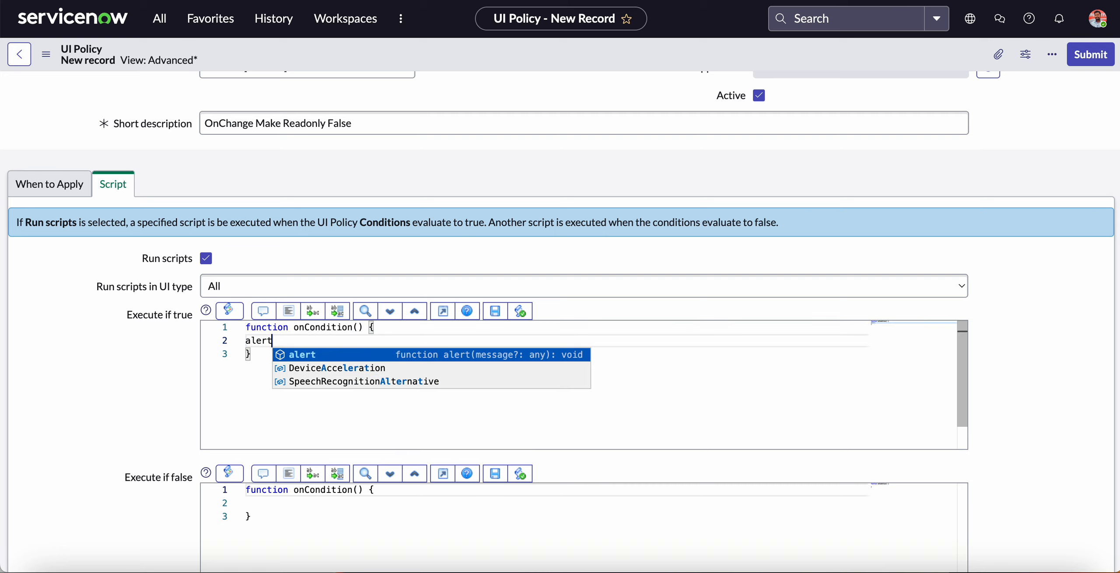
type("(\"A")
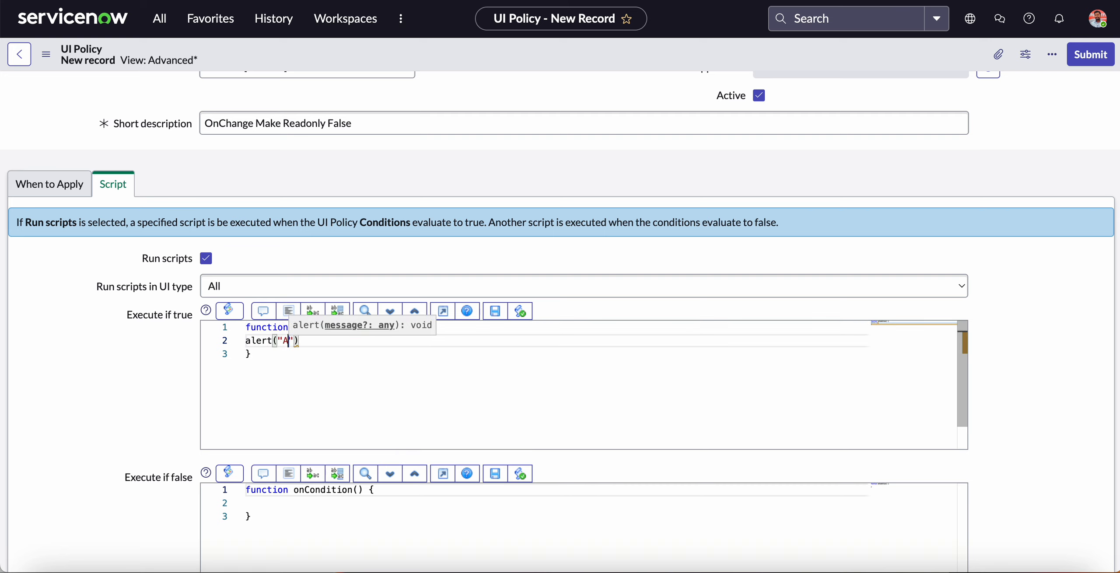
type("lert From")
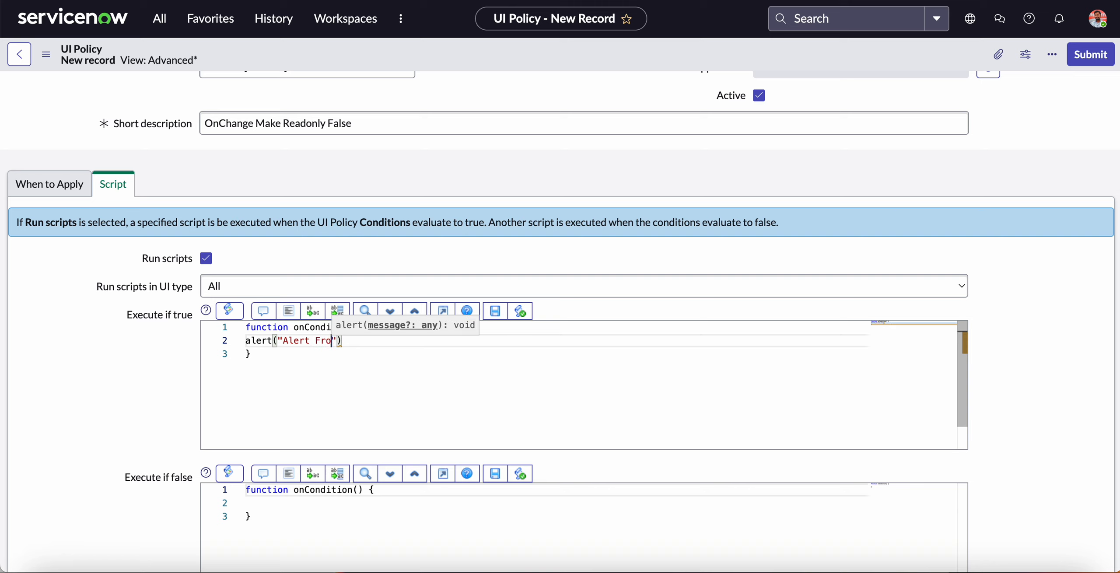
type(" UI Policy")
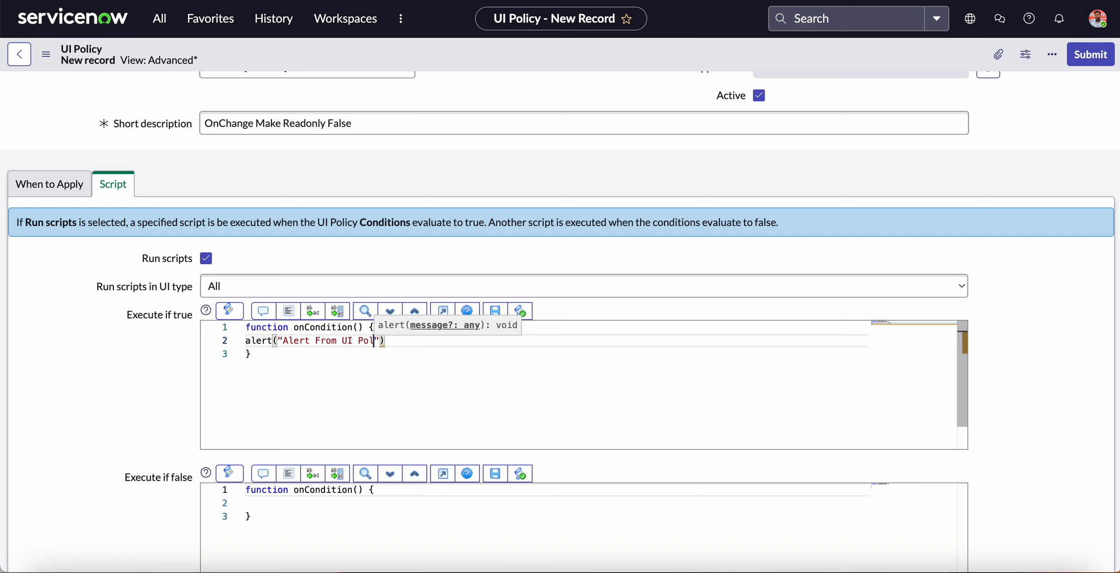
type("\");")
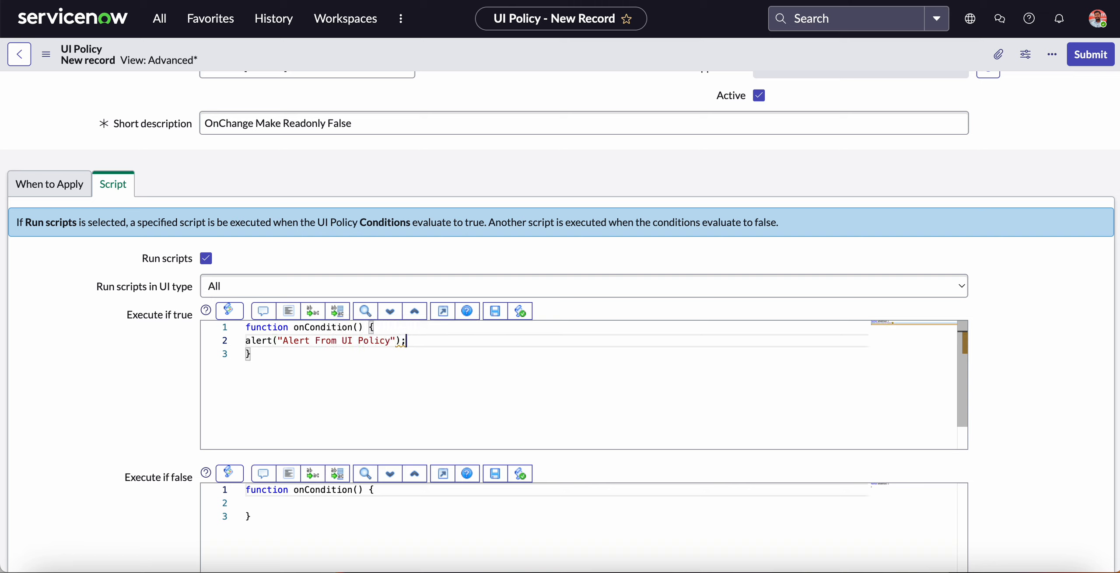
Save the UI policy after returning to its conditions, and start a new UI policy action for it.
left_click(49, 183)
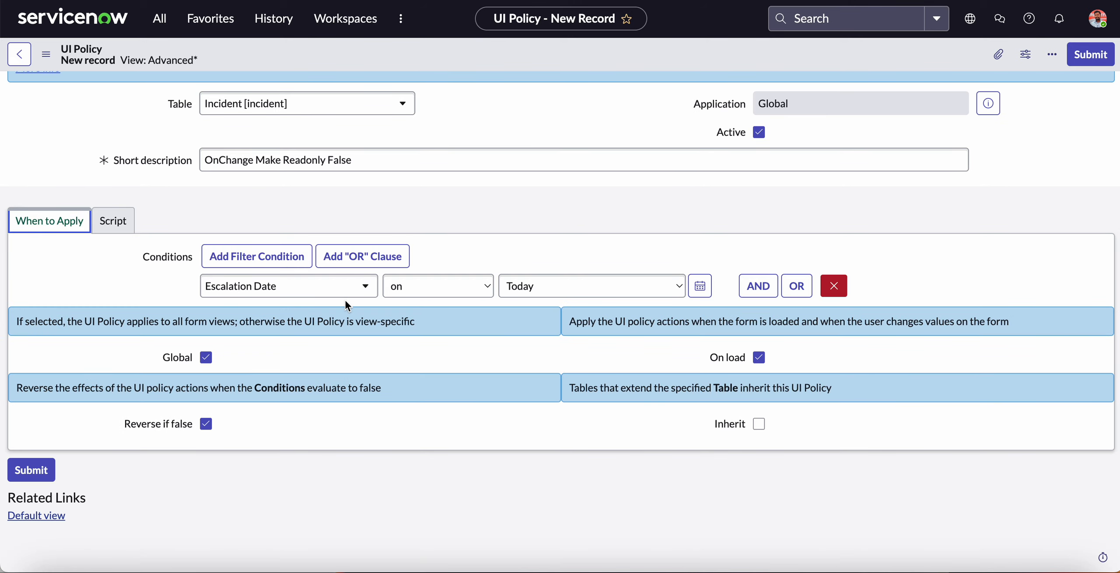
left_click(45, 54)
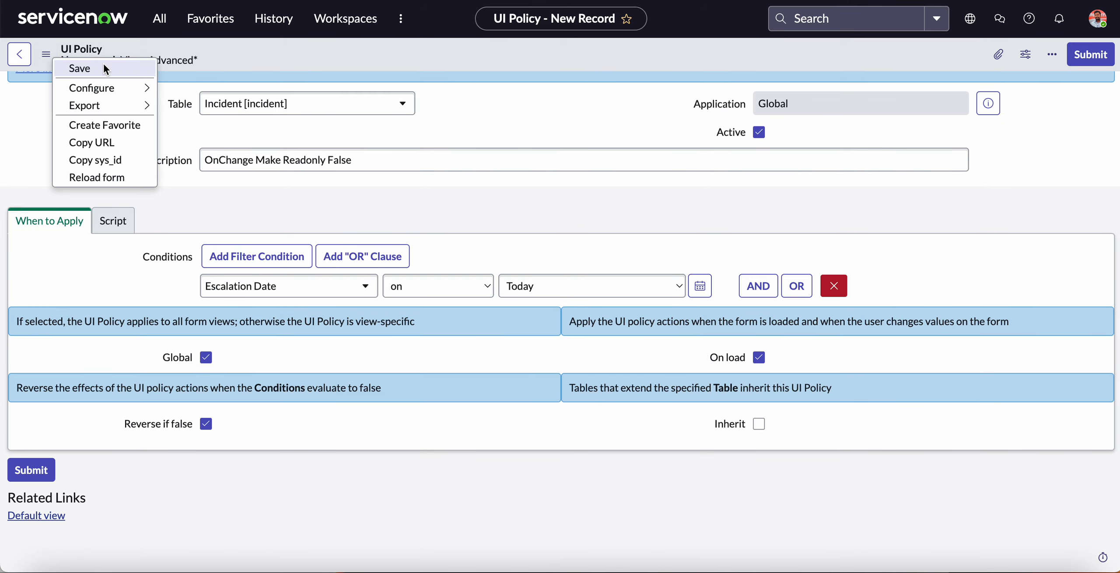
key("Return")
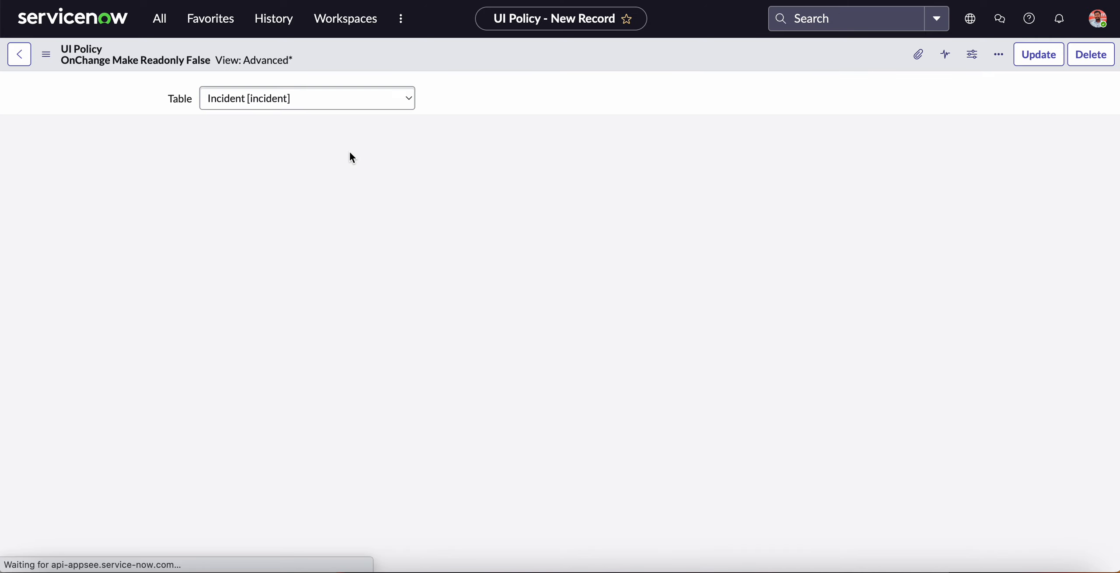
scroll(529, 246, "down", 2)
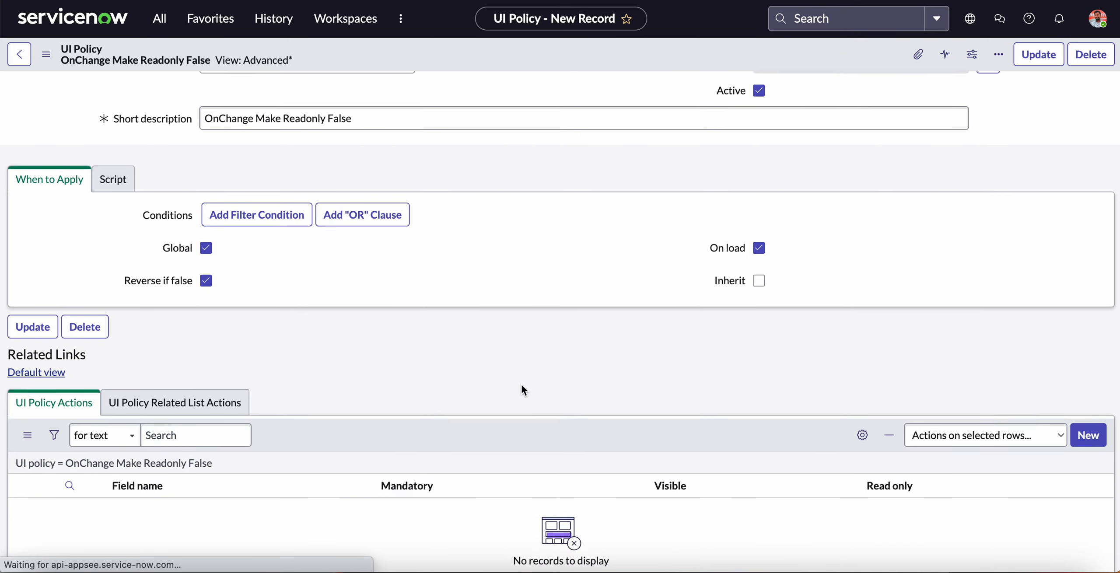
scroll(523, 385, "down", 5)
scroll(799, 416, "down", 1)
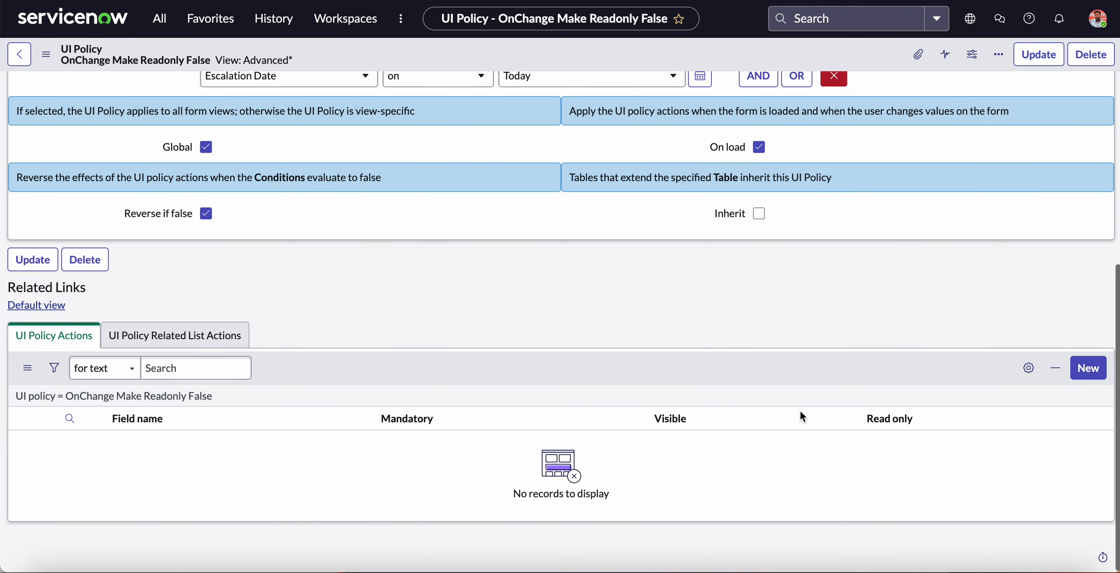
left_click(1088, 370)
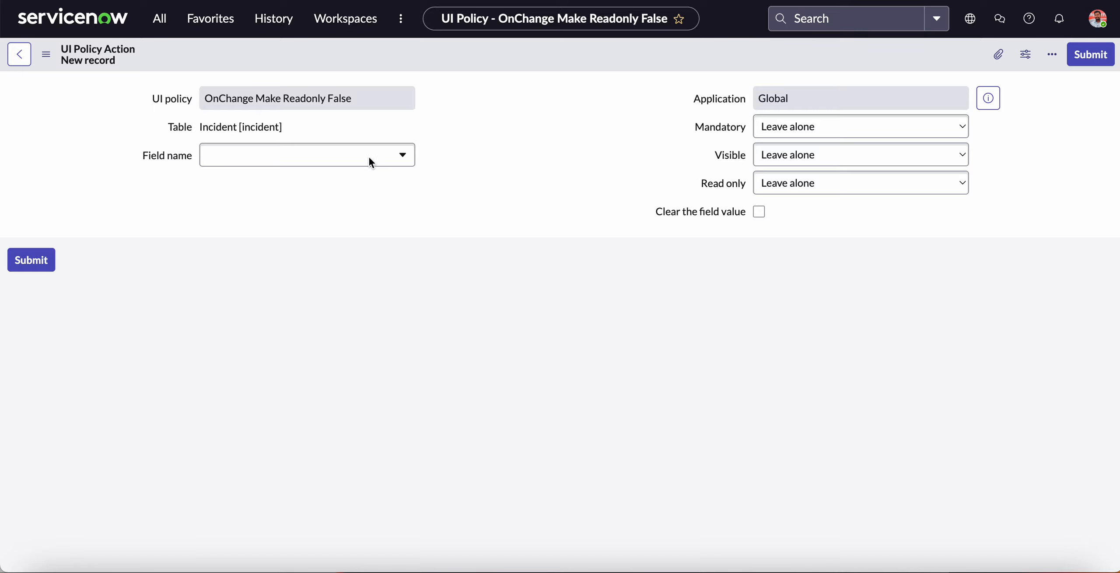
Create the UI policy action for the Escalation Date field with Read only set to False, and submit it.
left_click(335, 191)
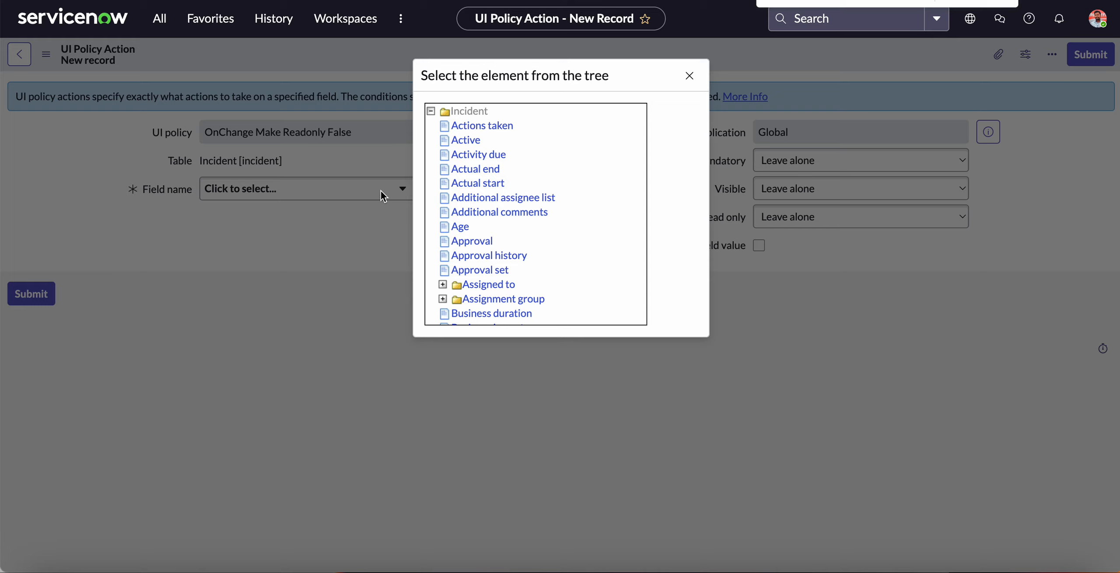
key("Return")
left_click(497, 228)
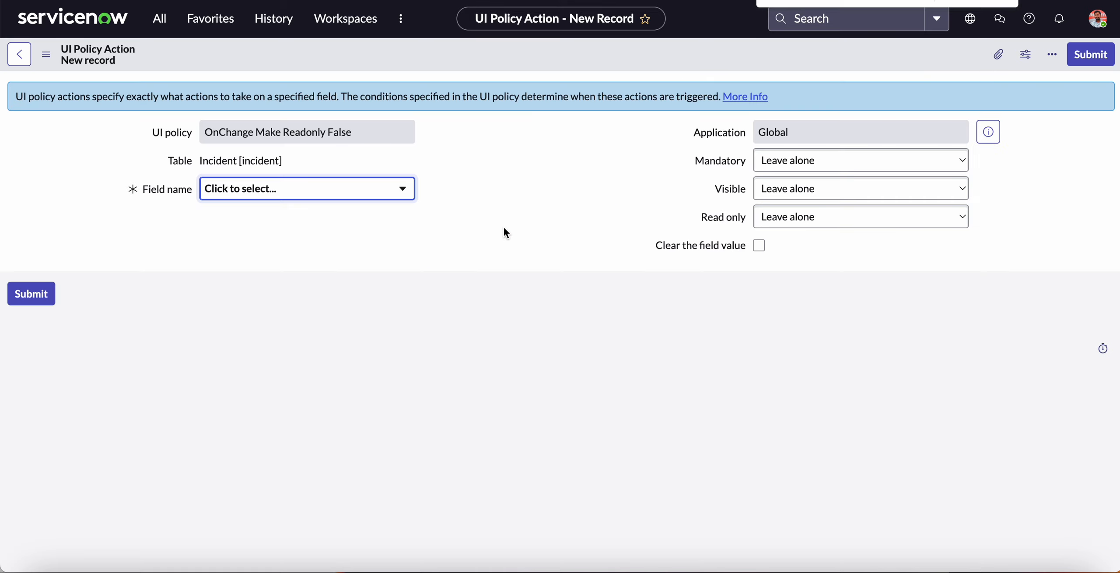
left_click(888, 218)
left_click(802, 249)
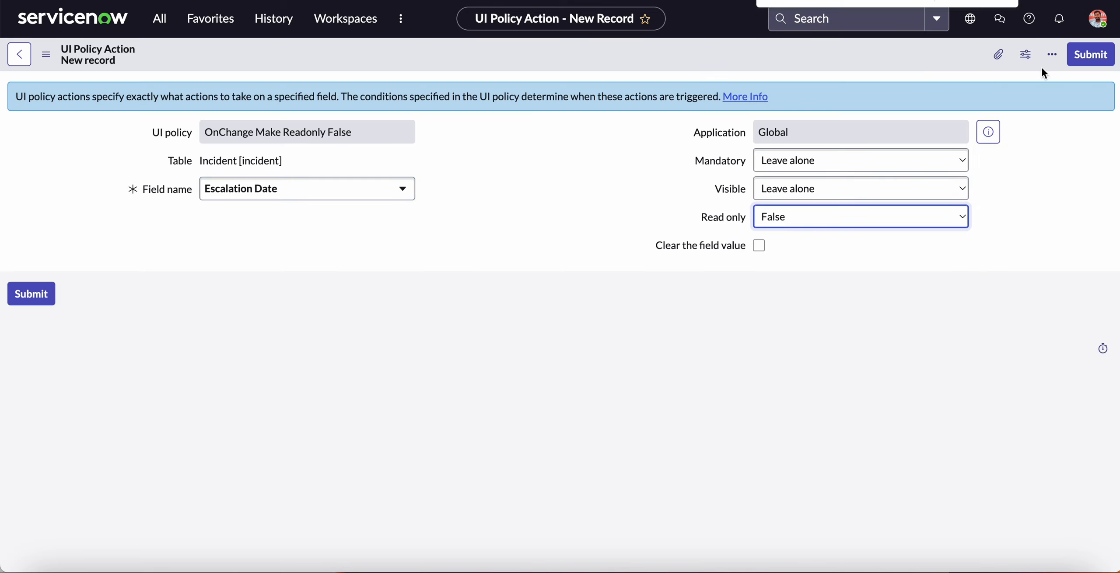
left_click(1089, 57)
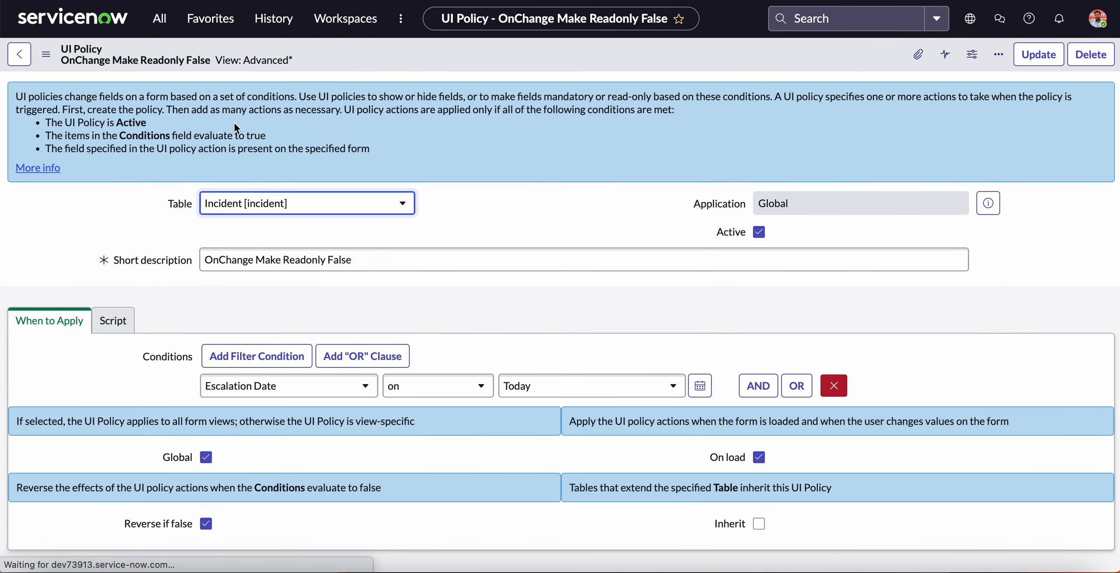
Review the UI policy's Escalation Date condition, its Execute if true script and its UI policy actions.
scroll(269, 135, "down", 1)
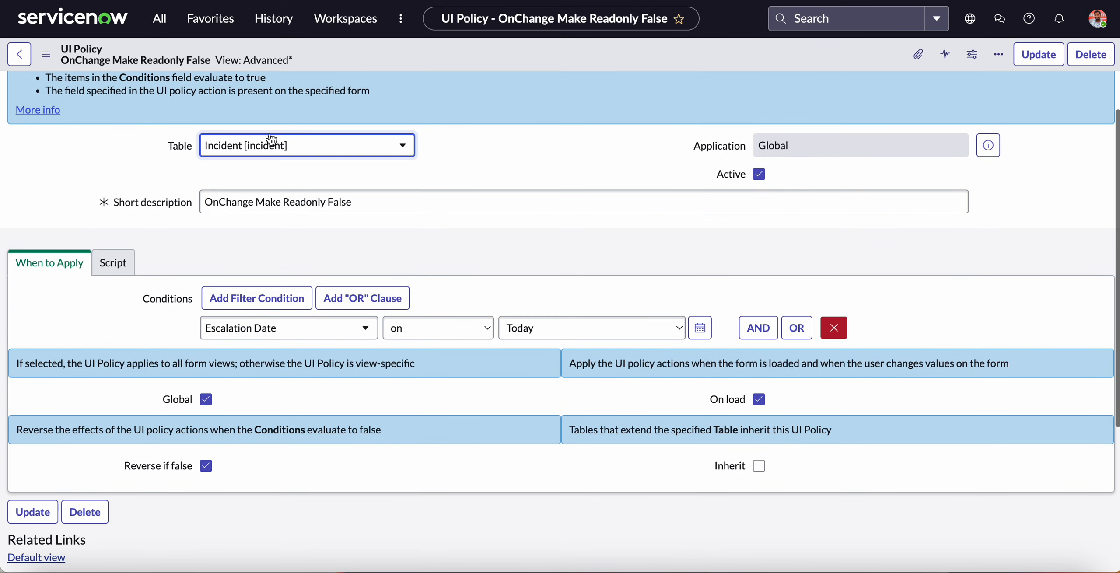
scroll(250, 300, "down", 1)
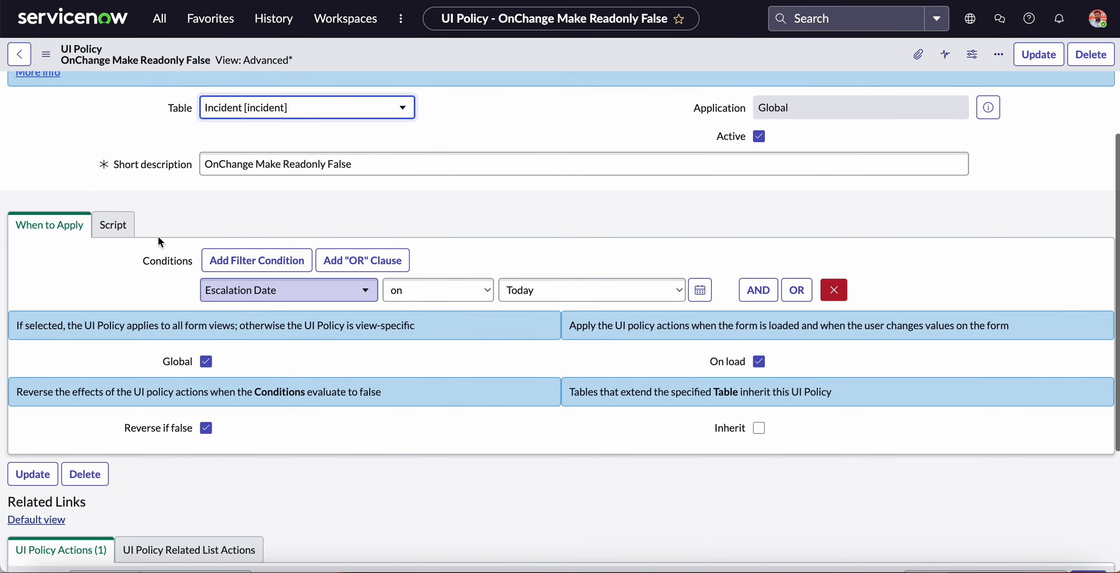
left_click(113, 225)
scroll(297, 414, "down", 1)
scroll(293, 404, "up", 1)
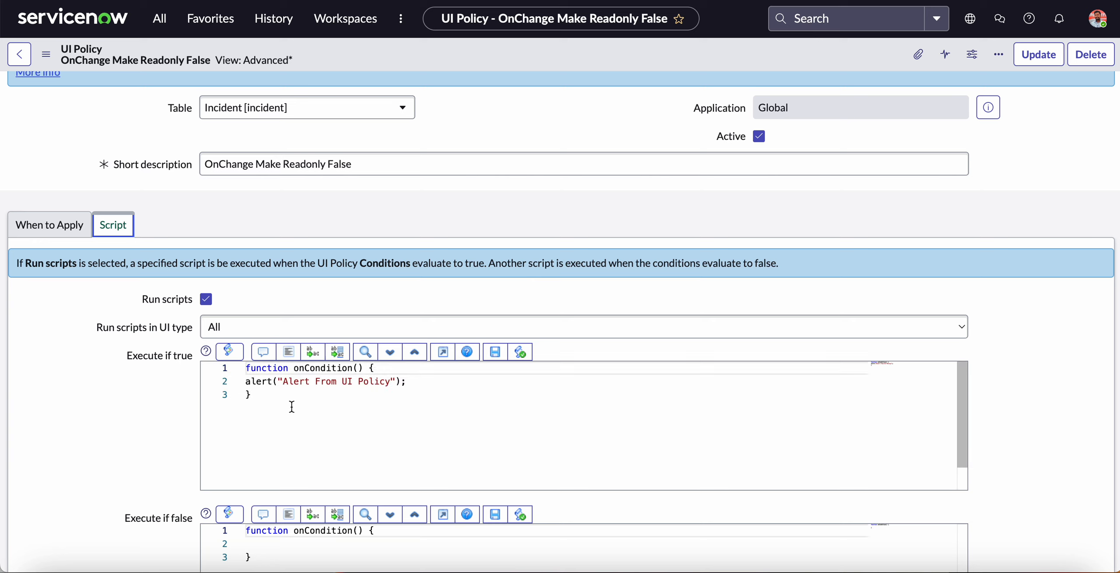
left_click(321, 382)
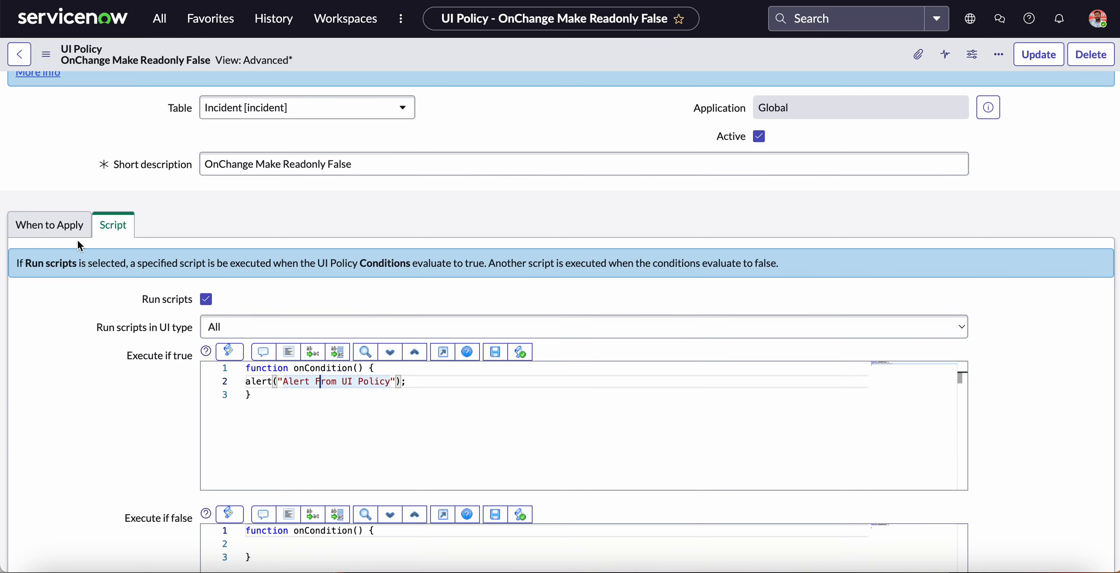
left_click(50, 224)
scroll(278, 313, "down", 4)
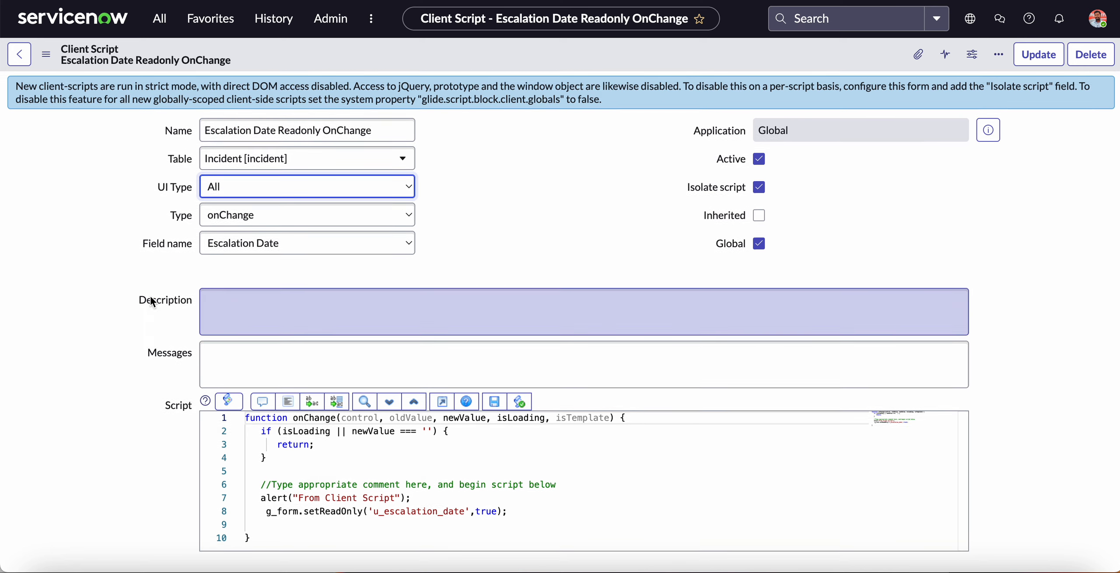
Examine the u_escalation_date setReadOnly line in the Escalation Date Readonly OnChange client script.
scroll(150, 298, "down", 4)
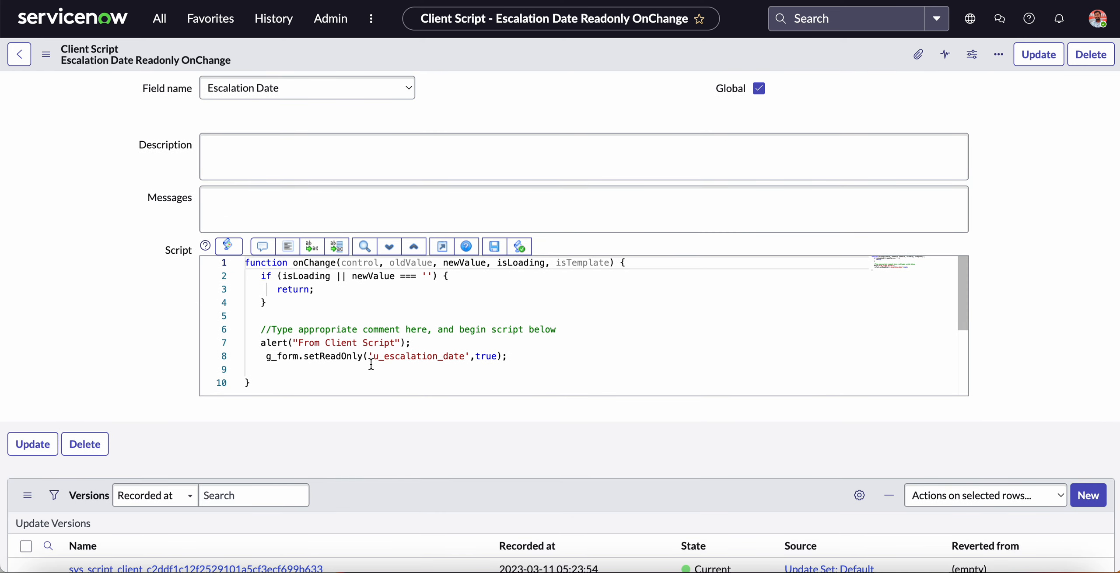
double_click(428, 355)
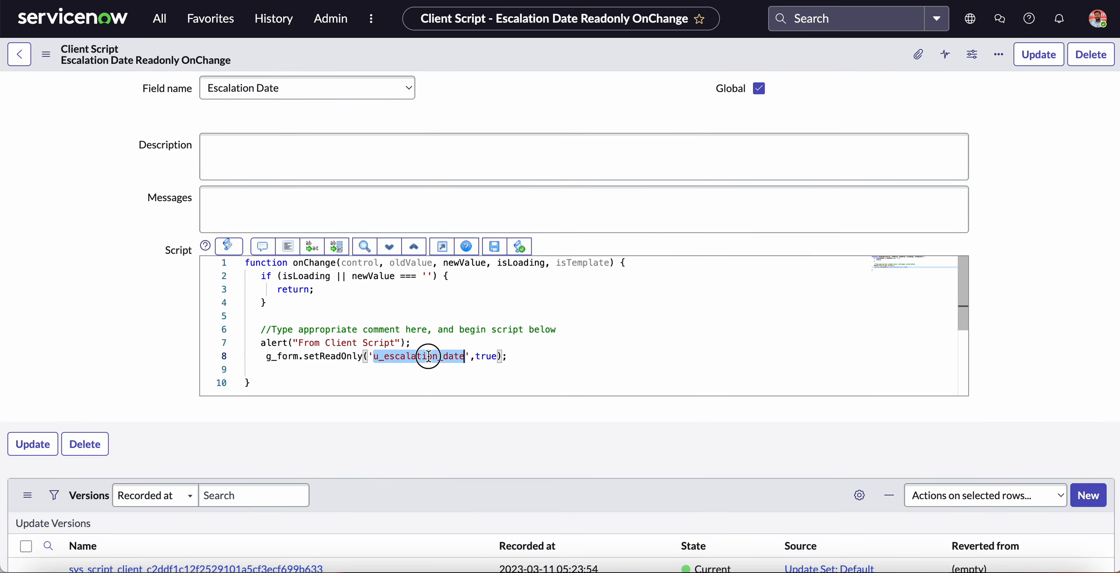
left_click(523, 343)
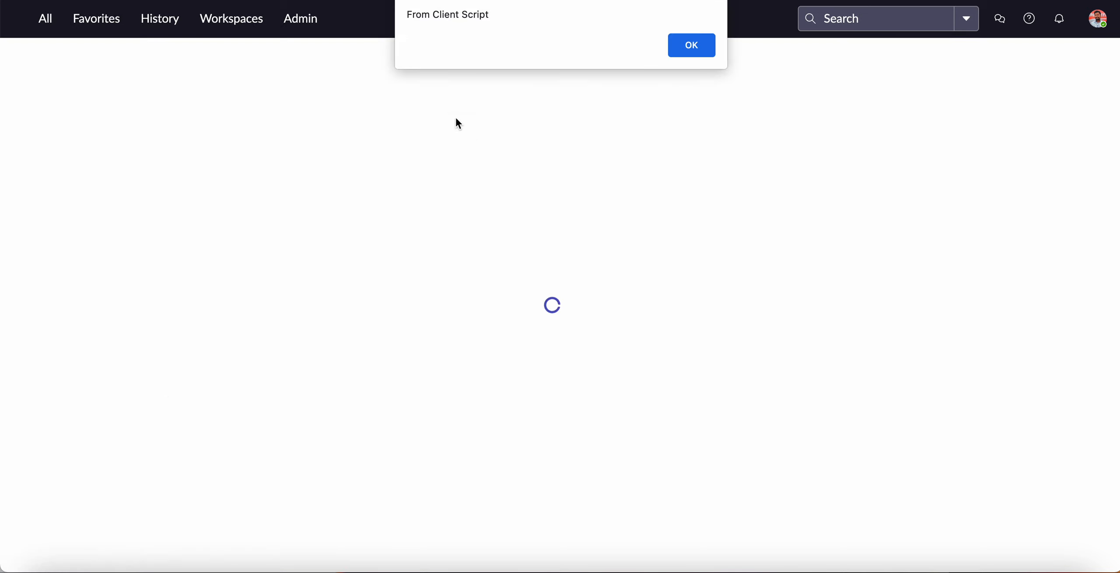
Dismiss the incident form's alert, review the UI policy action, and check whether the test incident's Escalation Date can be edited.
key("Return")
key("Return")
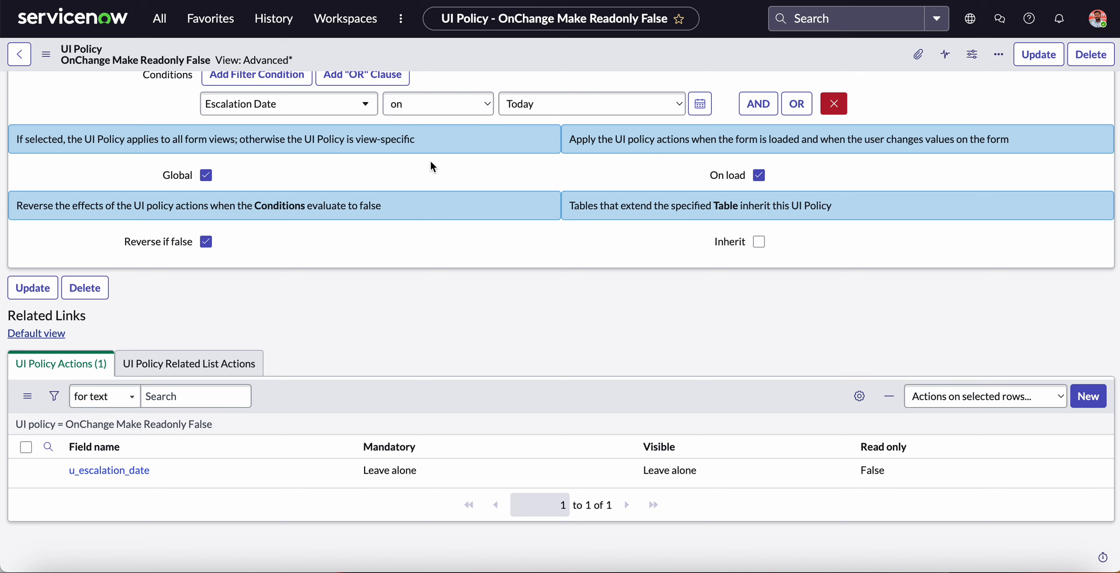
scroll(430, 161, "up", 1)
scroll(429, 161, "down", 1)
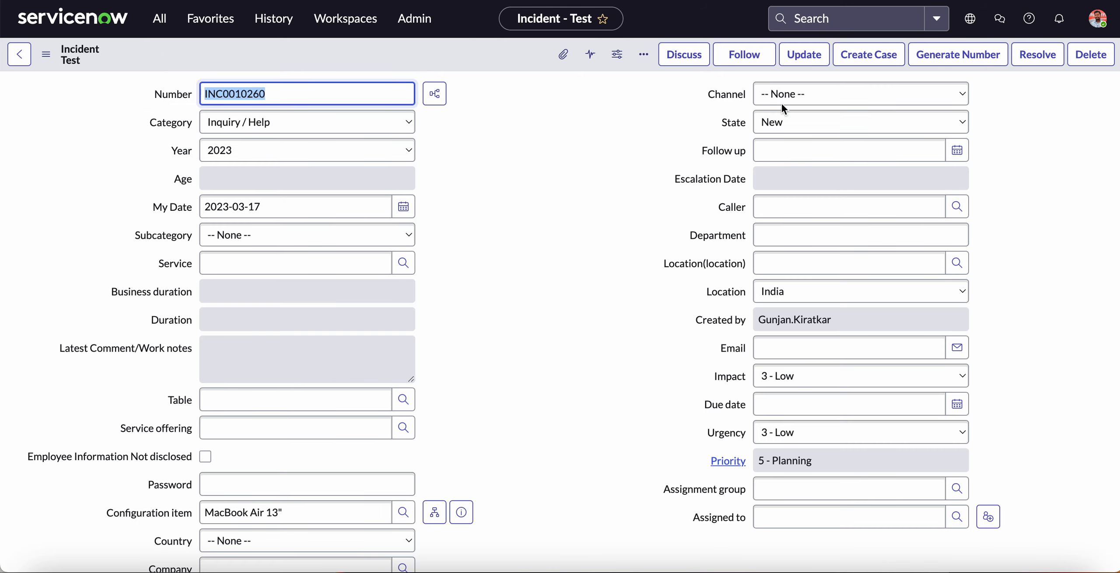
left_click(732, 175)
left_click(757, 184)
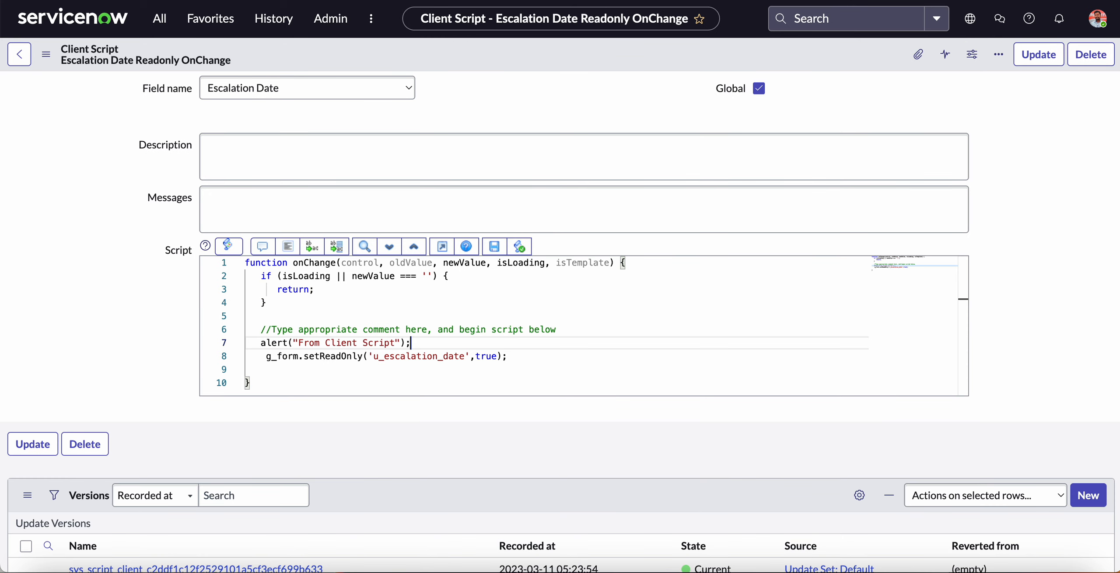
Compare the onLoad and onChange Escalation Date client scripts with the UI policy's condition and Read only action.
scroll(526, 158, "up", 5)
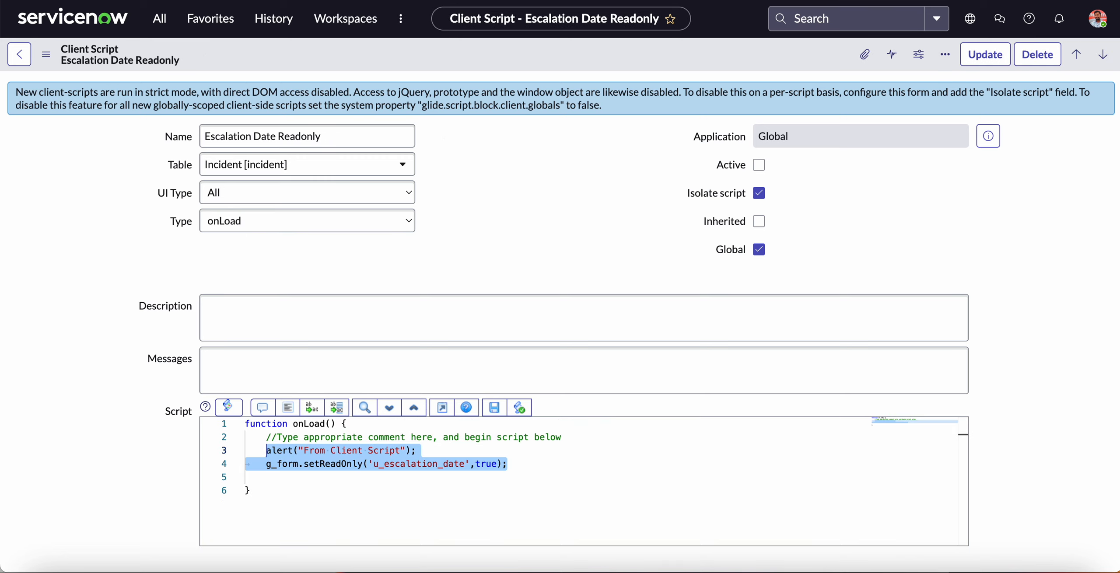
left_click(494, 146)
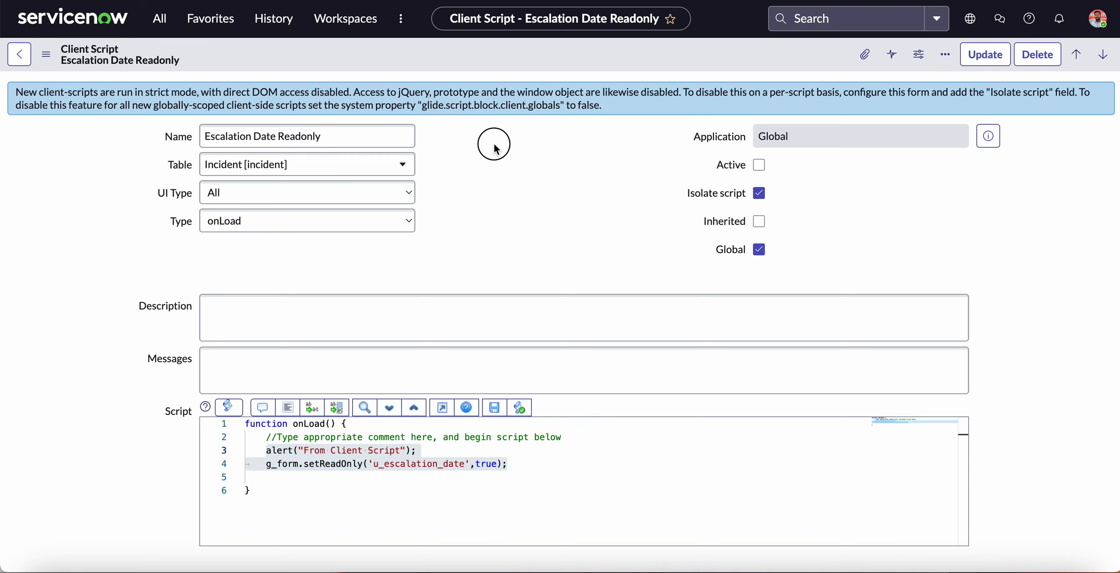
scroll(542, 164, "down", 2)
scroll(542, 164, "up", 2)
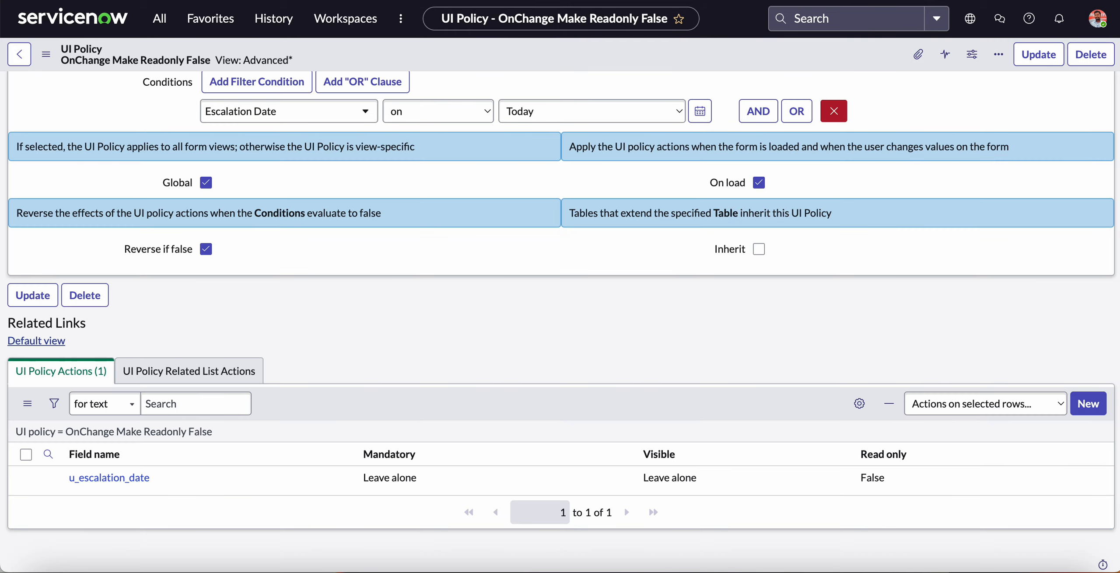
scroll(531, 109, "up", 6)
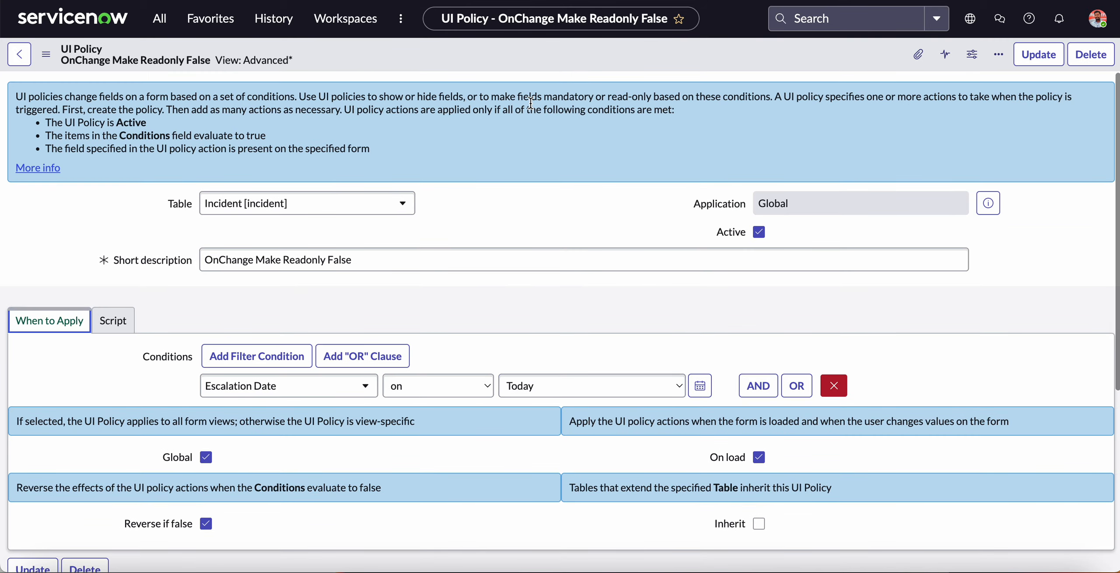
scroll(553, 229, "down", 6)
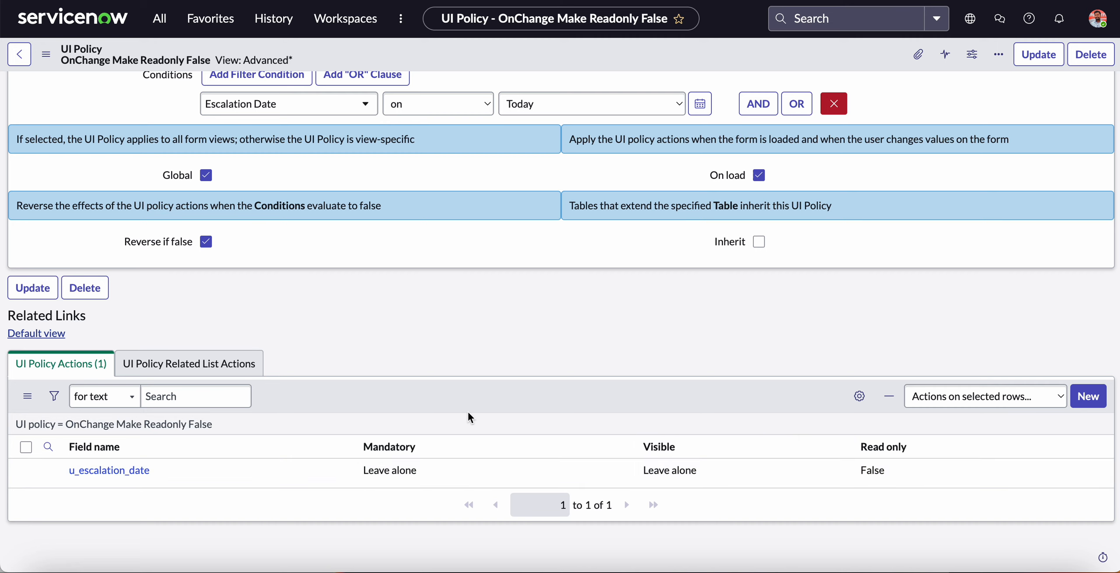
scroll(467, 410, "up", 6)
Reload the test incident and flush the instance cache through cache.do.
left_click(656, 1)
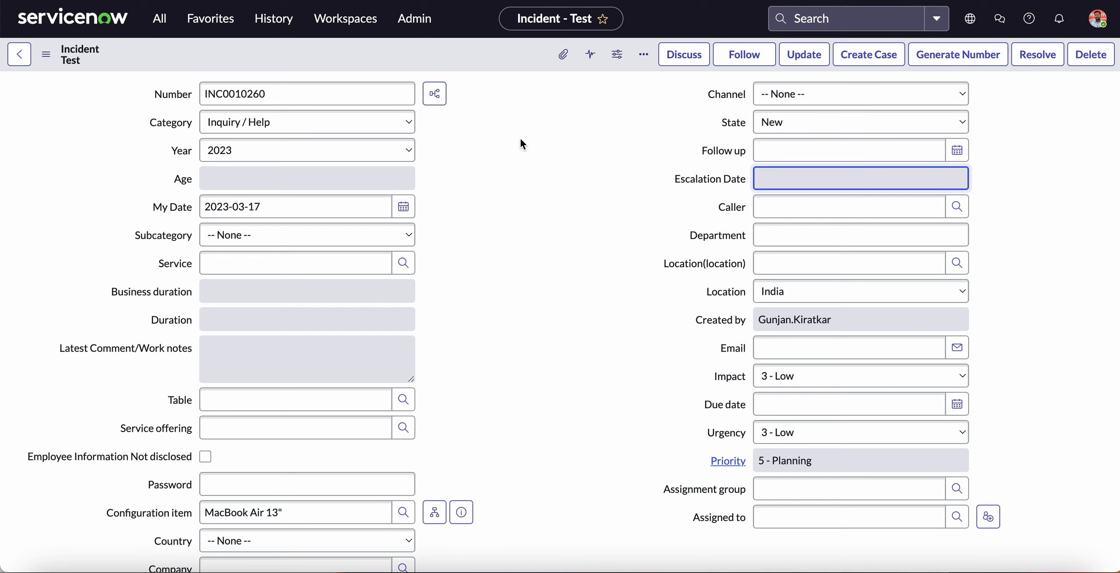
key("super+r")
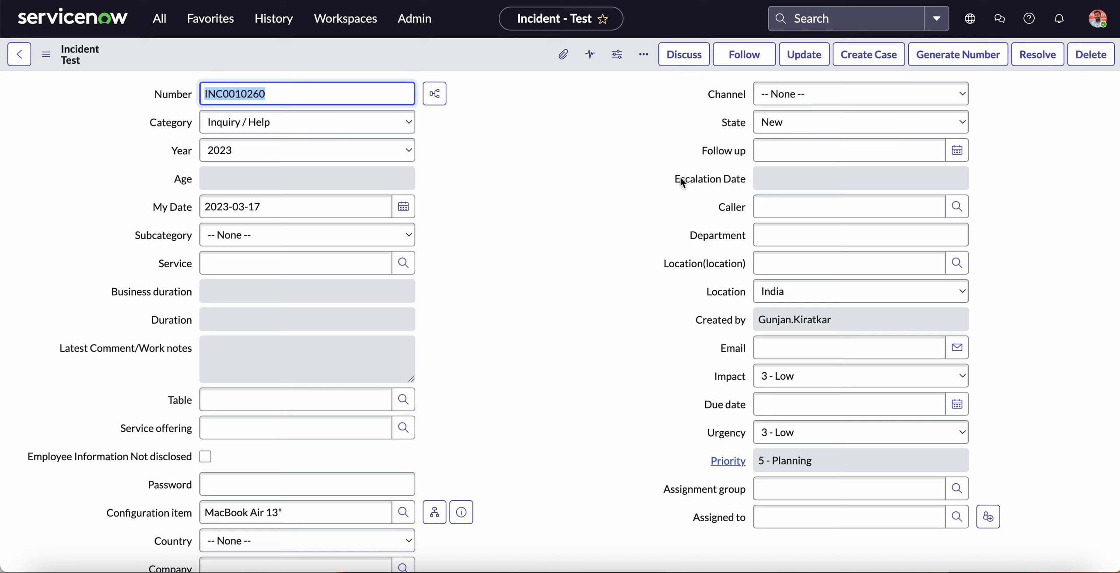
left_click(160, 18)
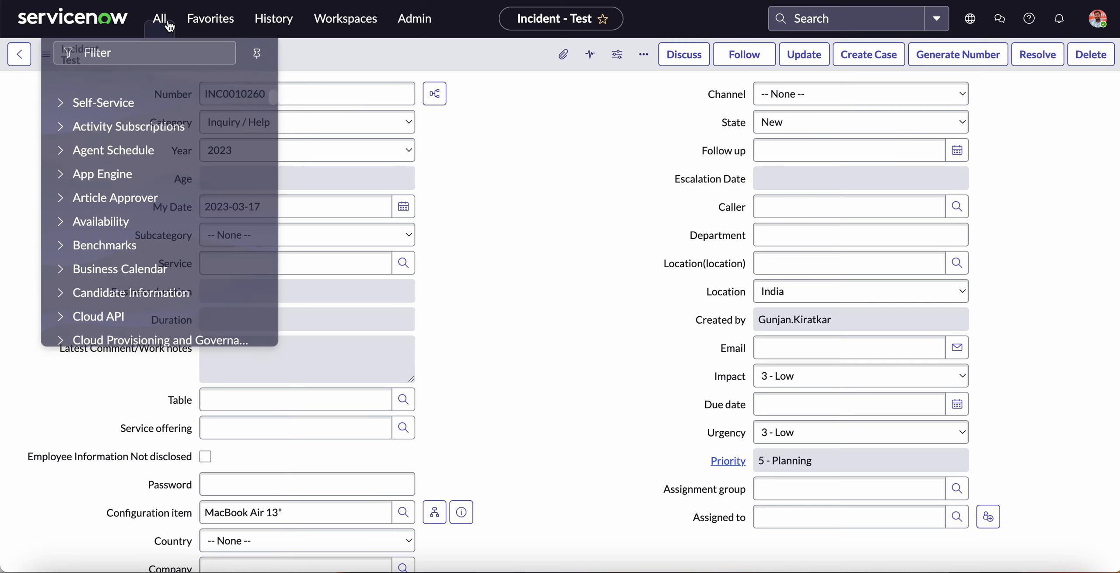
type("cache")
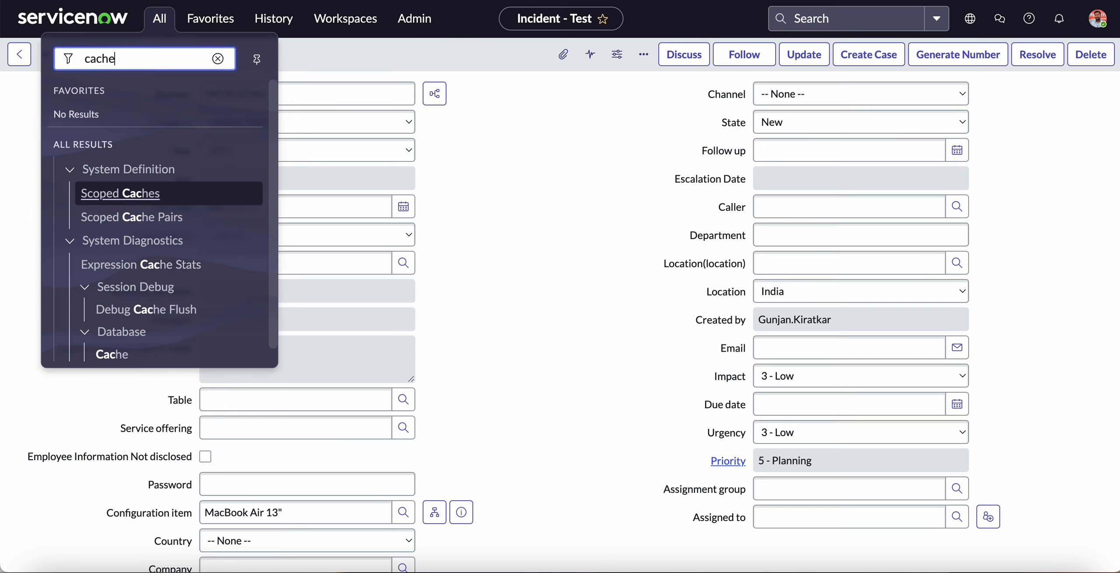
type(".do")
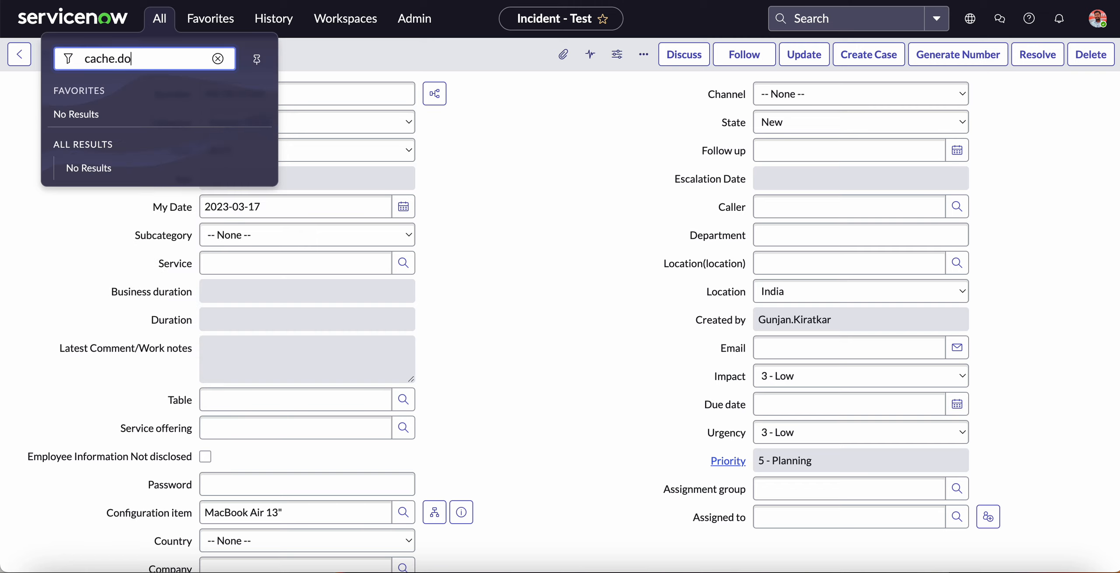
key("Return")
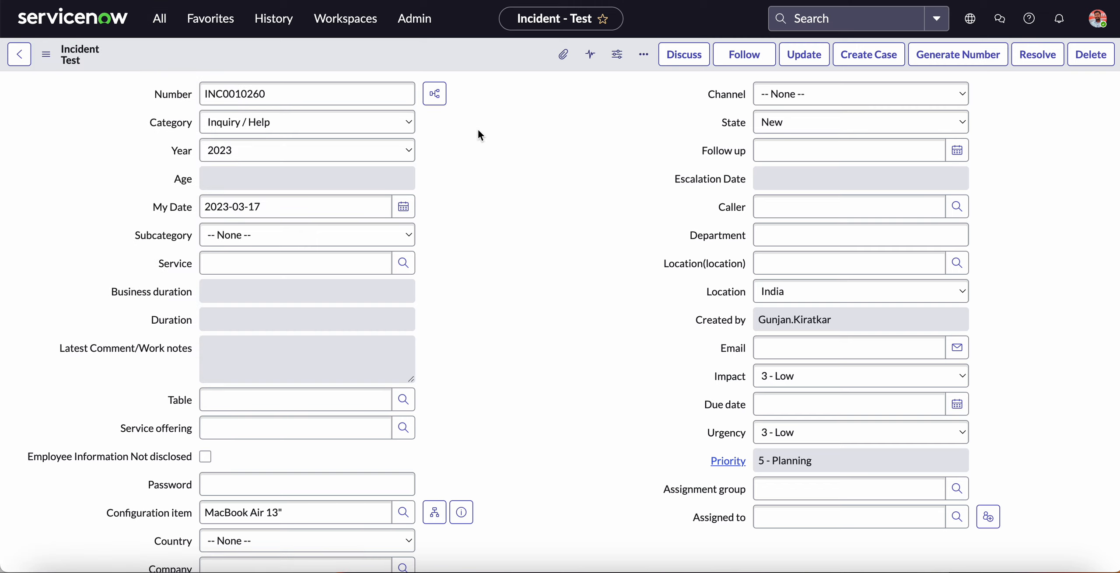
left_click(1080, 54)
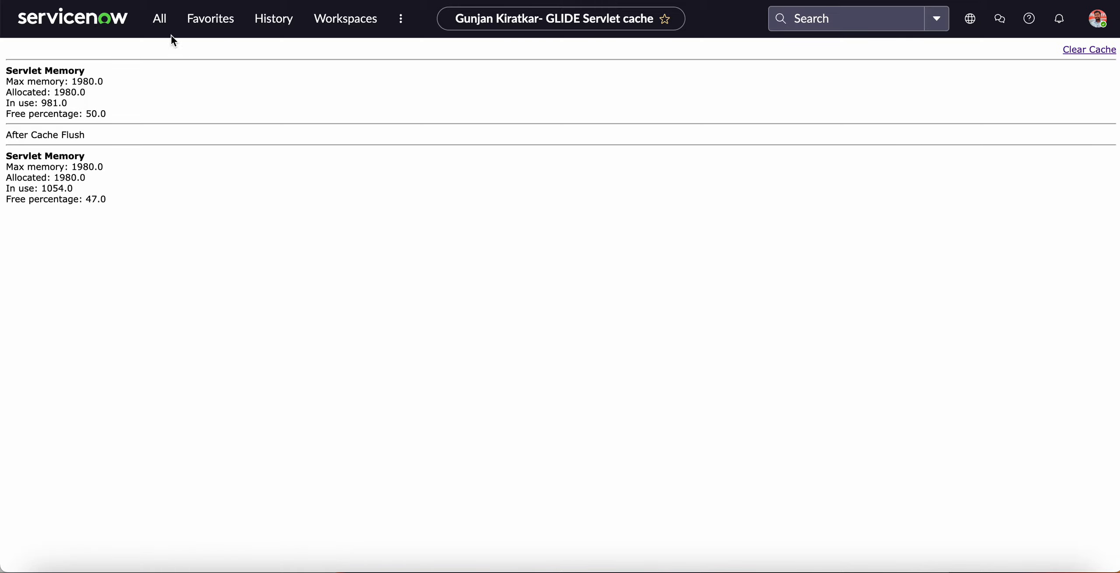
Find the incident modules in the navigator, open the list of all incidents and start a new incident record.
left_click(159, 19)
type("c")
key("BackSpace")
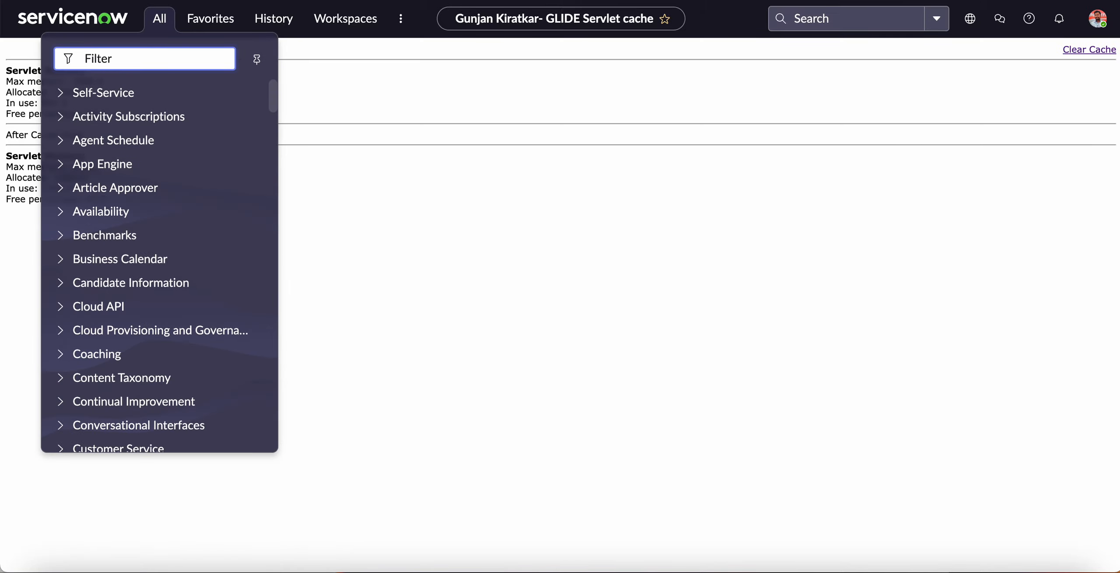
type("incident")
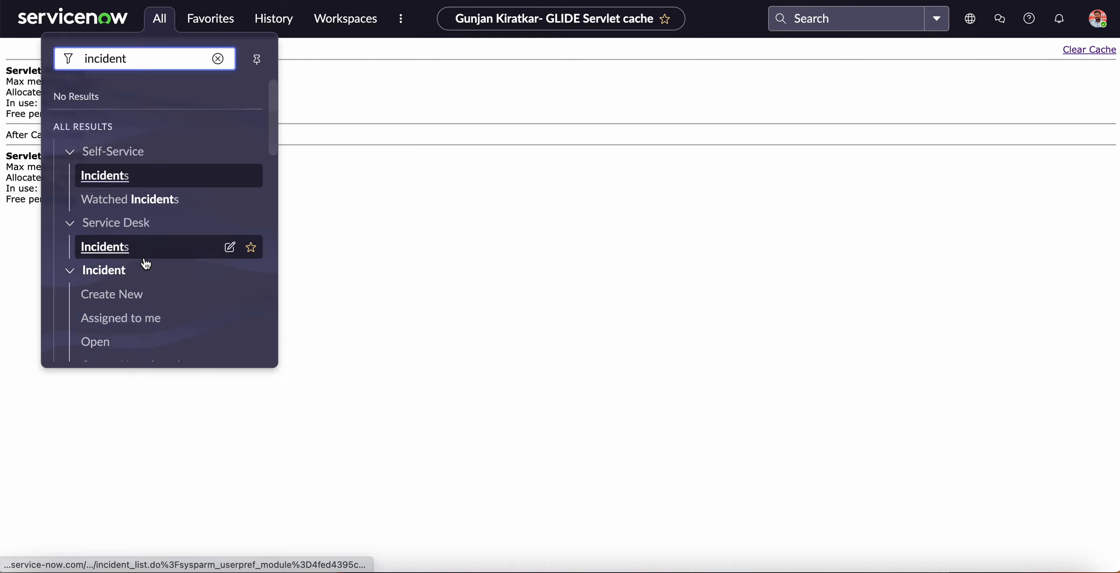
scroll(143, 260, "down", 4)
left_click(107, 241)
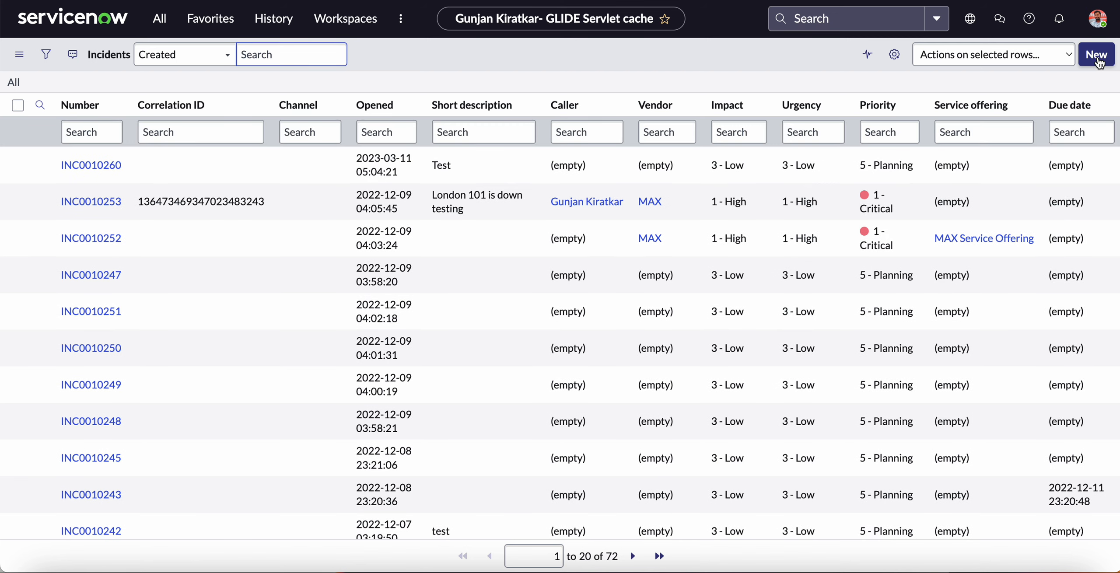
left_click(1097, 60)
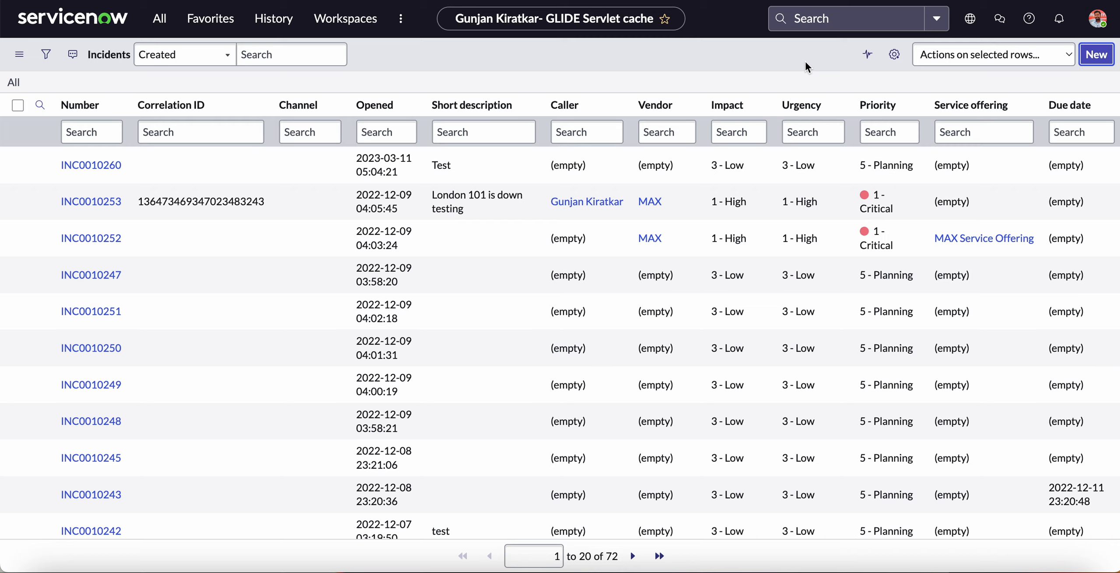
left_click(1090, 66)
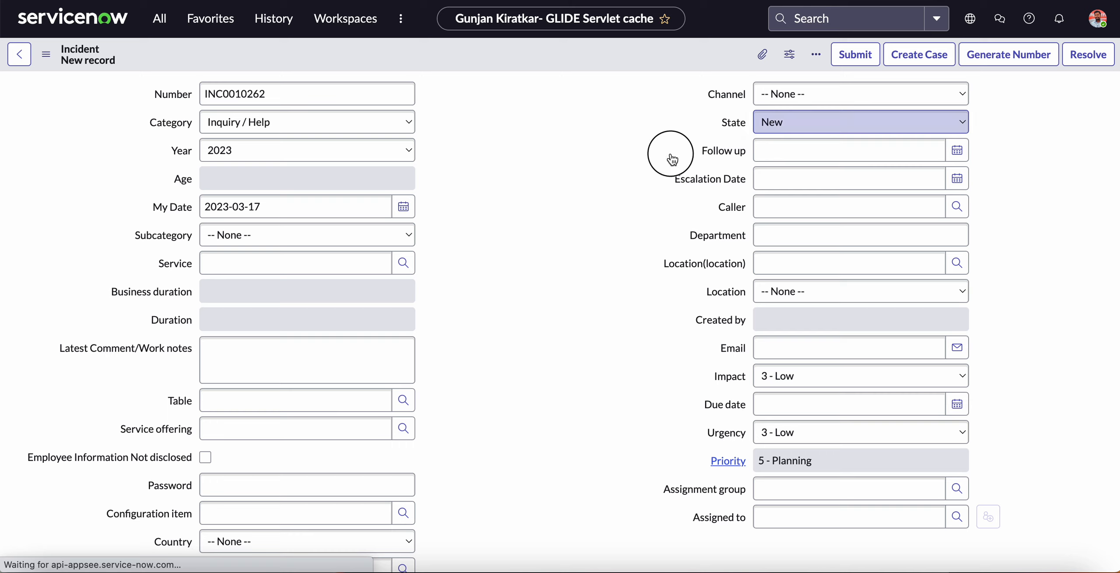
Recheck the OnChange Make Readonly False UI policy and the active state and script of both Escalation Date client scripts.
key("Tab")
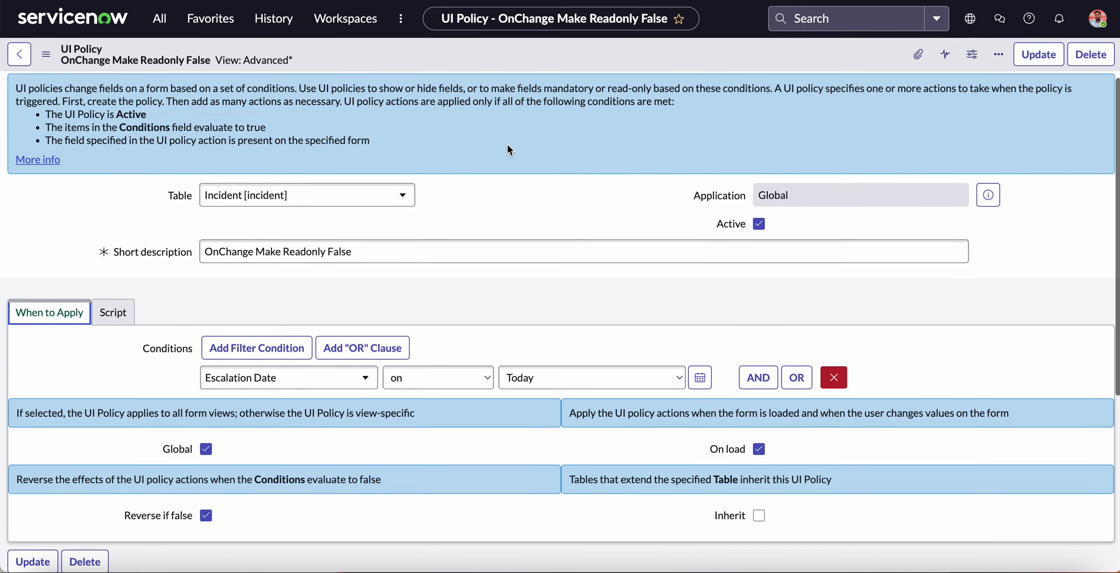
scroll(509, 149, "down", 2)
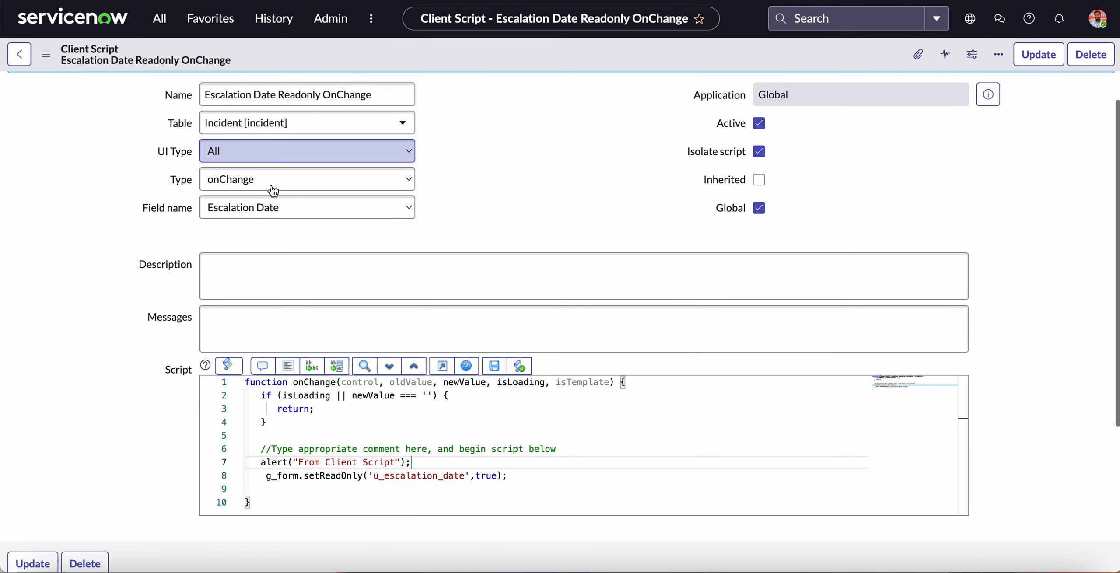
scroll(271, 190, "down", 2)
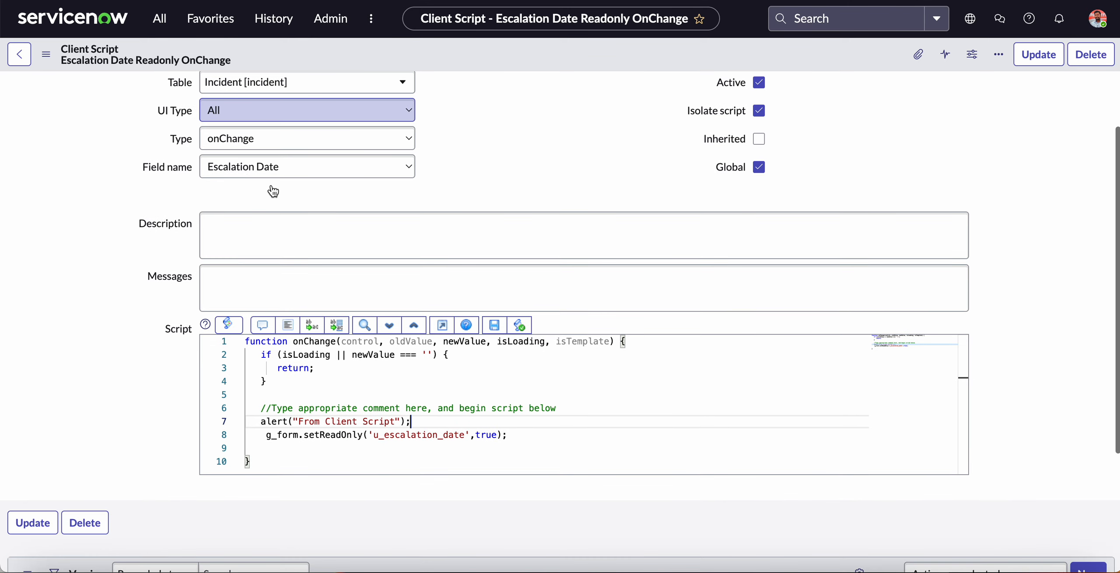
Review the onChange Escalation Date client script's settings and code, then compare the onLoad script and the new incident form.
scroll(271, 190, "up", 2)
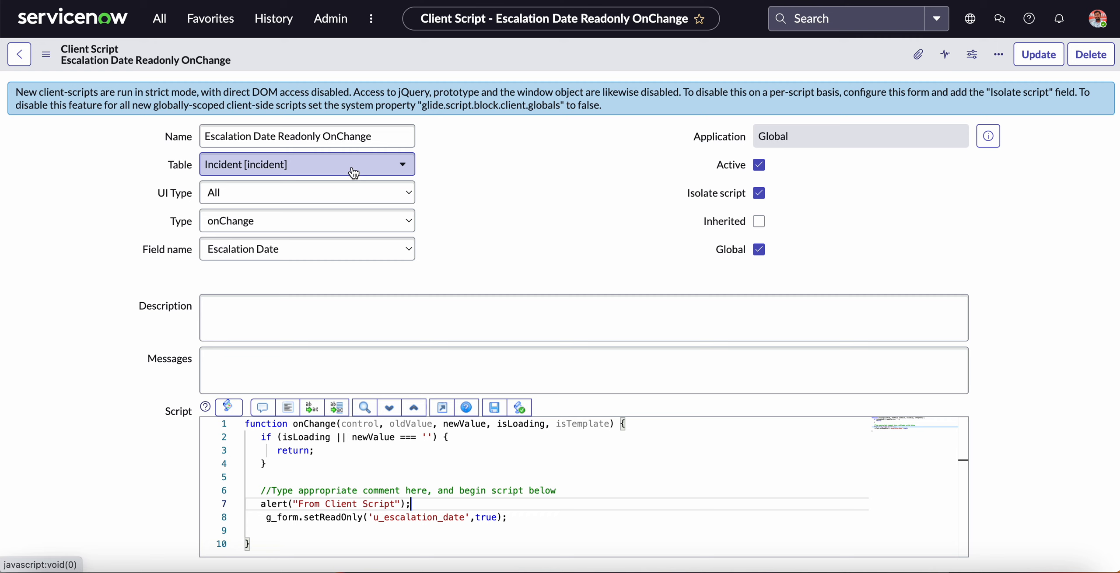
key("super+shift+5")
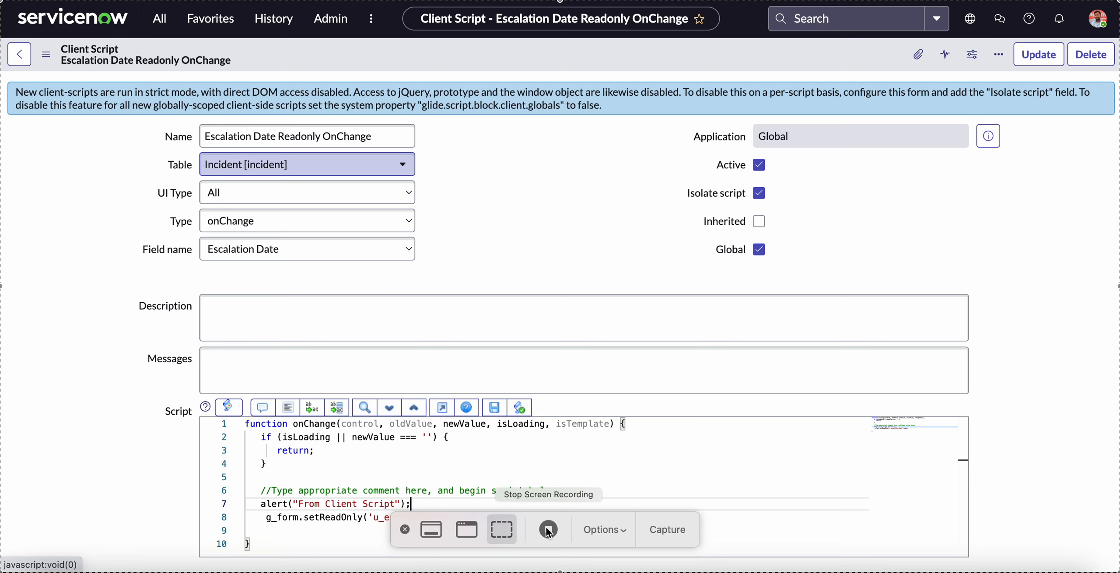
left_click(404, 530)
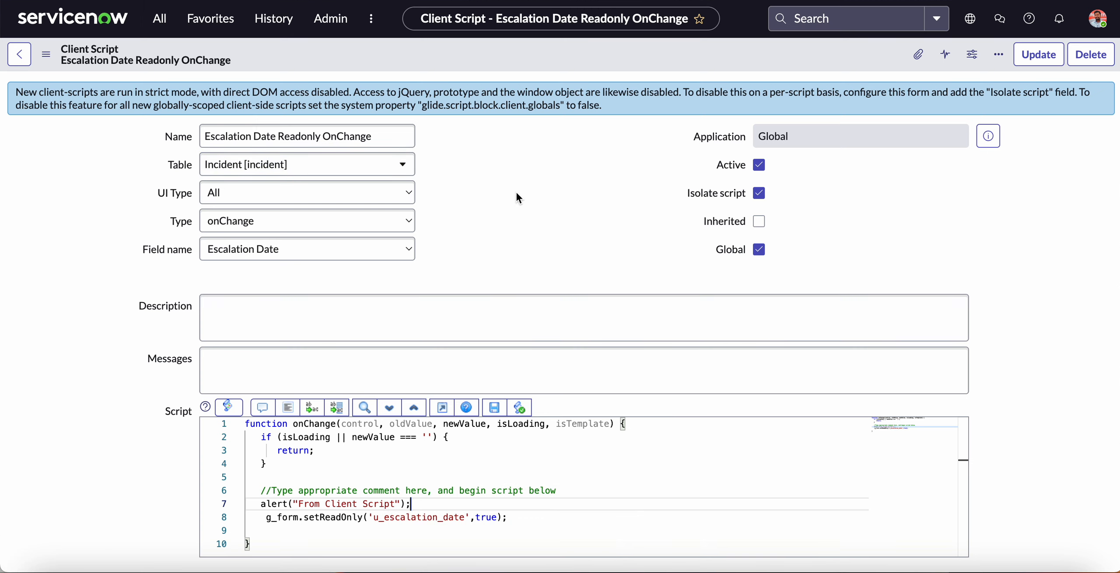
scroll(516, 196, "down", 6)
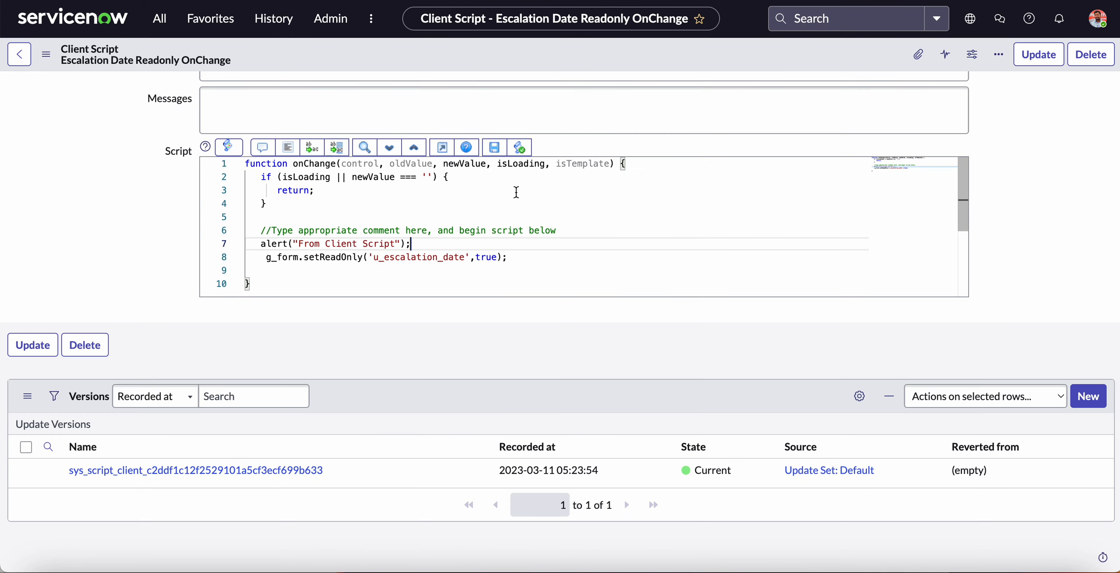
scroll(516, 193, "up", 6)
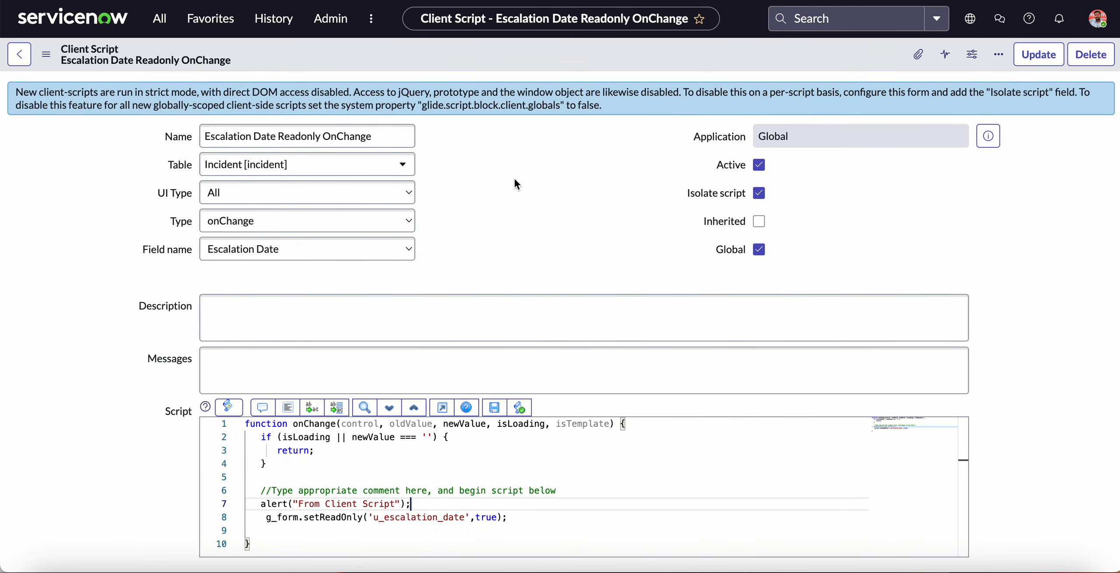
scroll(98, 249, "down", 2)
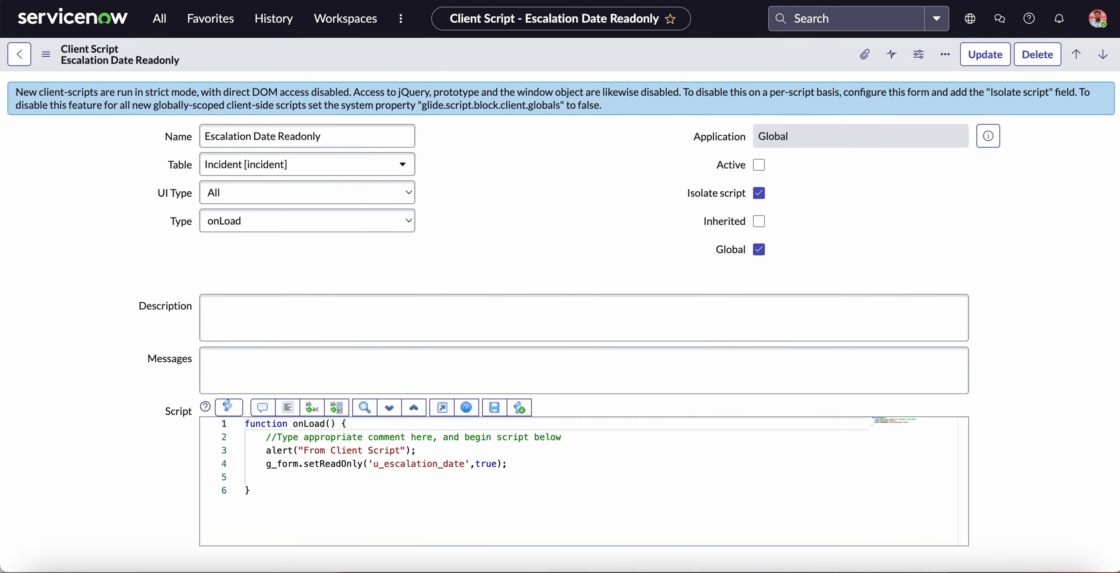
left_click(158, 19)
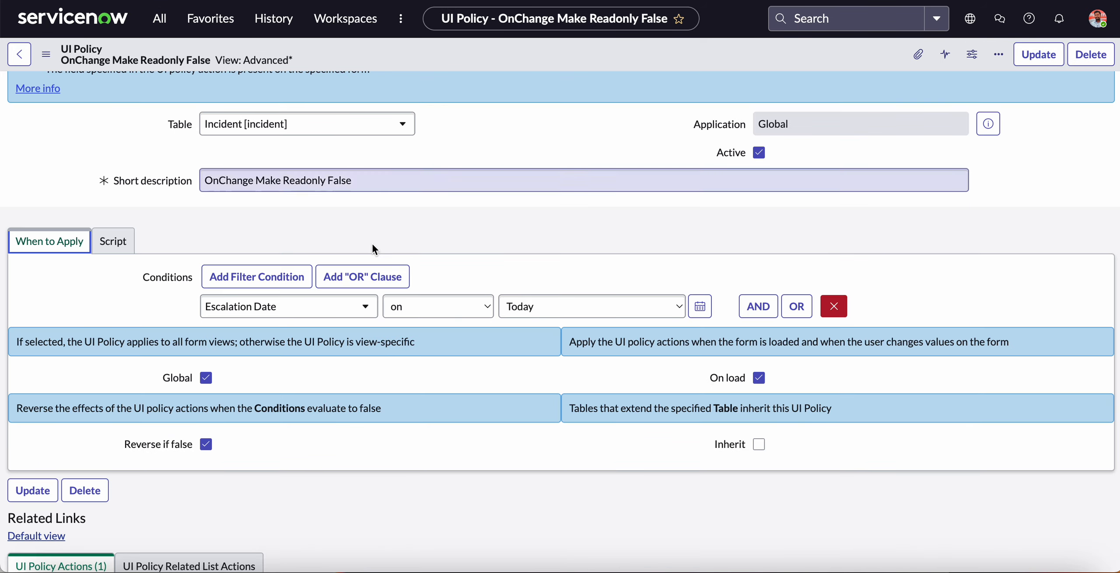
scroll(371, 242, "down", 2)
scroll(371, 242, "up", 3)
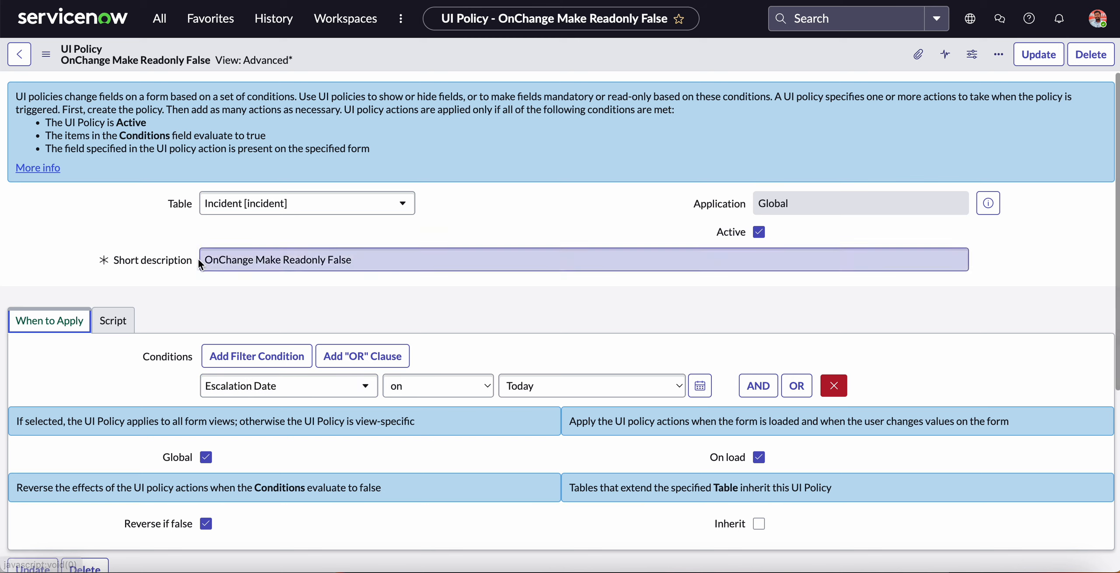
Check the OnChange Make Readonly False UI policy's scripts, turn off its Reverse if false option and save the policy.
left_click(117, 321)
scroll(375, 302, "down", 3)
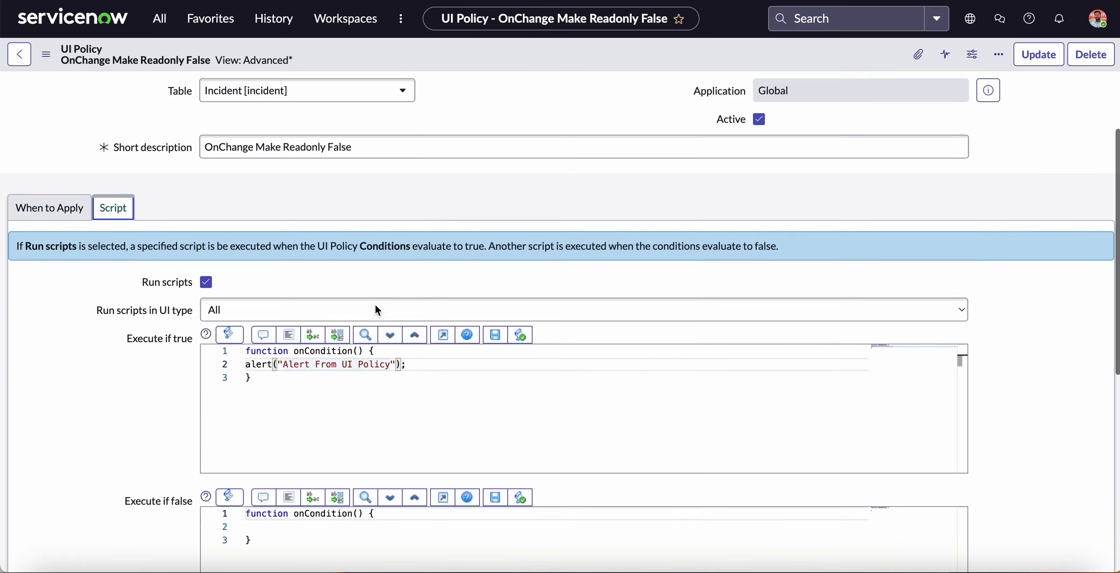
scroll(281, 347, "down", 1)
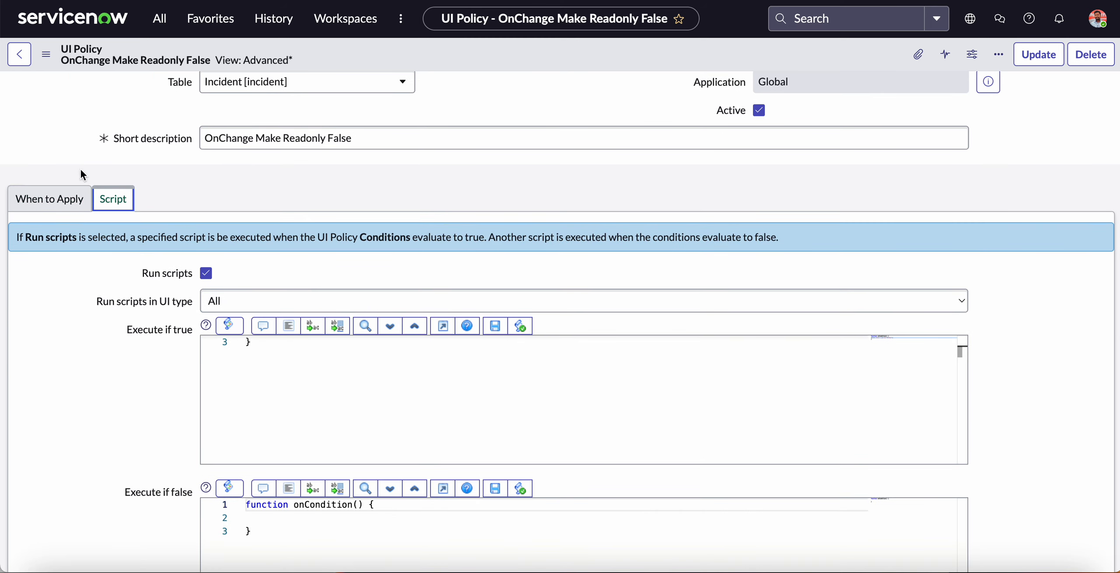
left_click(78, 196)
scroll(336, 270, "down", 3)
left_click(206, 294)
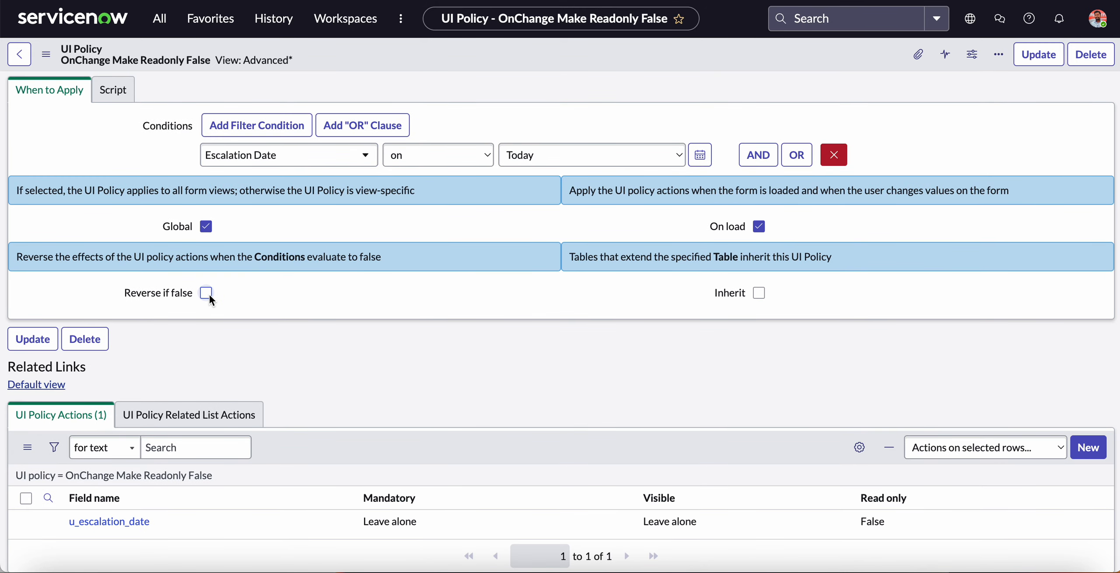
left_click(46, 54)
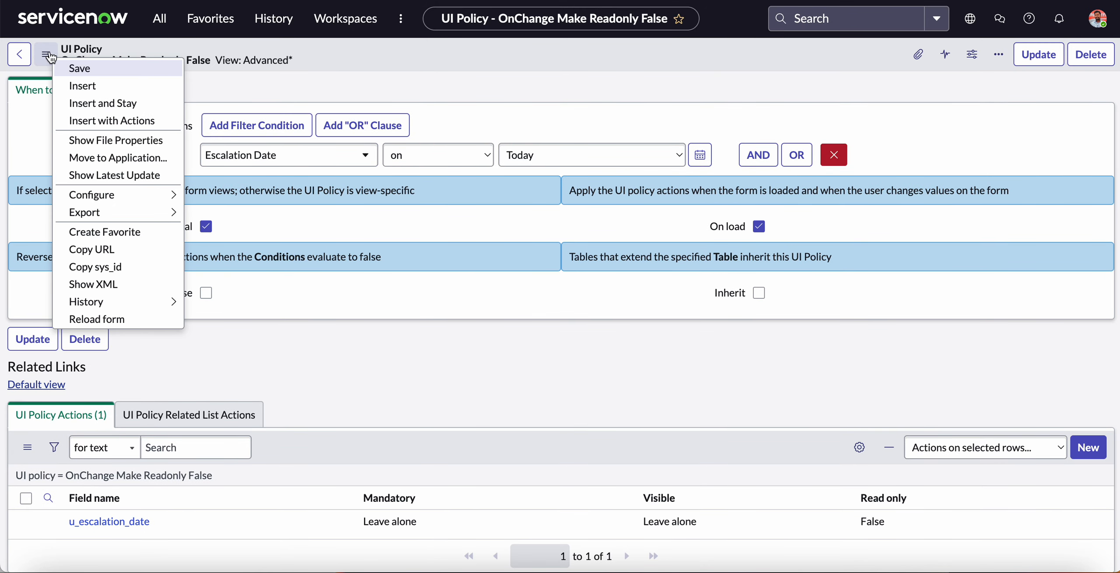
left_click(86, 69)
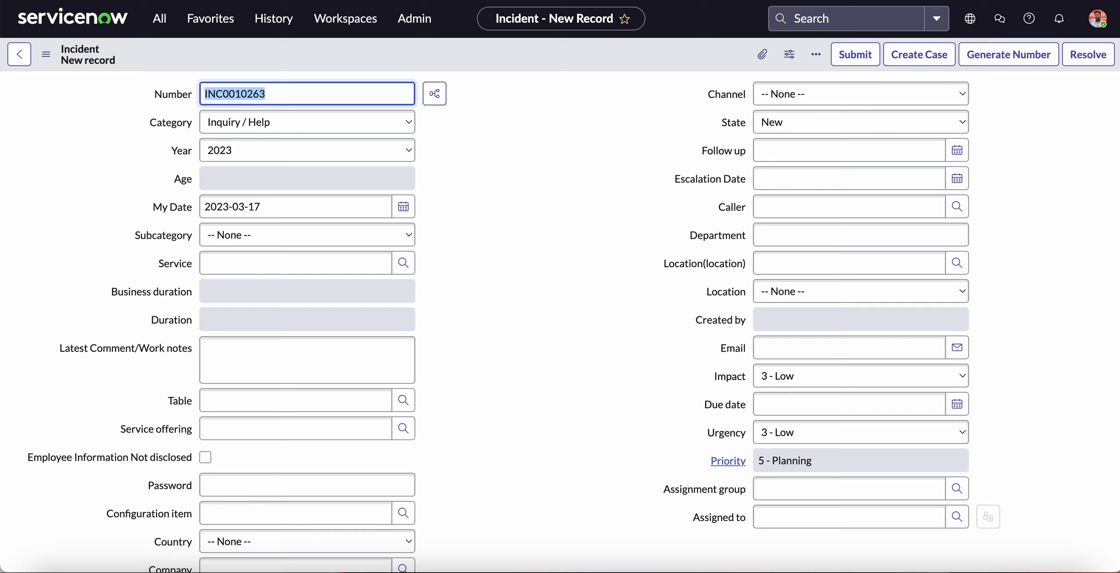
Set the new incident's Escalation Date to March 11, 2023 and acknowledge the client script and UI policy alerts.
left_click(529, 210)
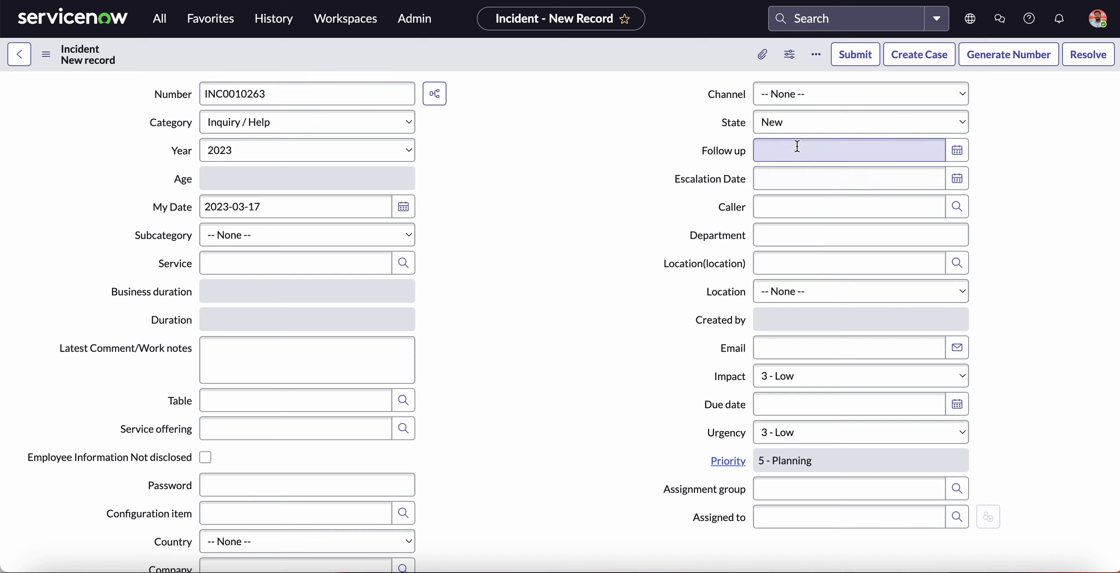
left_click(784, 214)
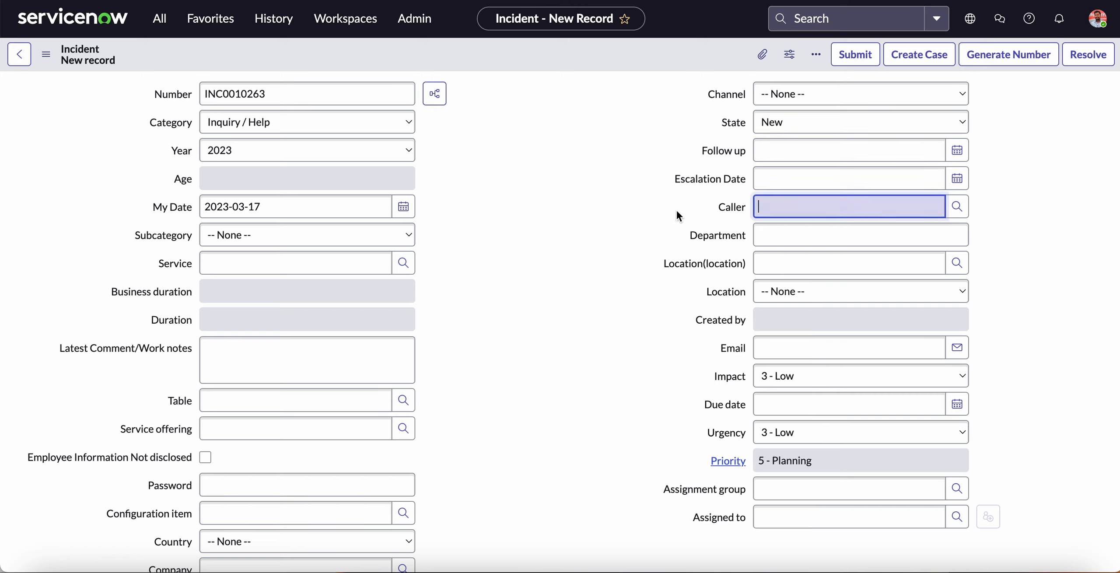
left_click(783, 150)
key("Tab")
key("Tab")
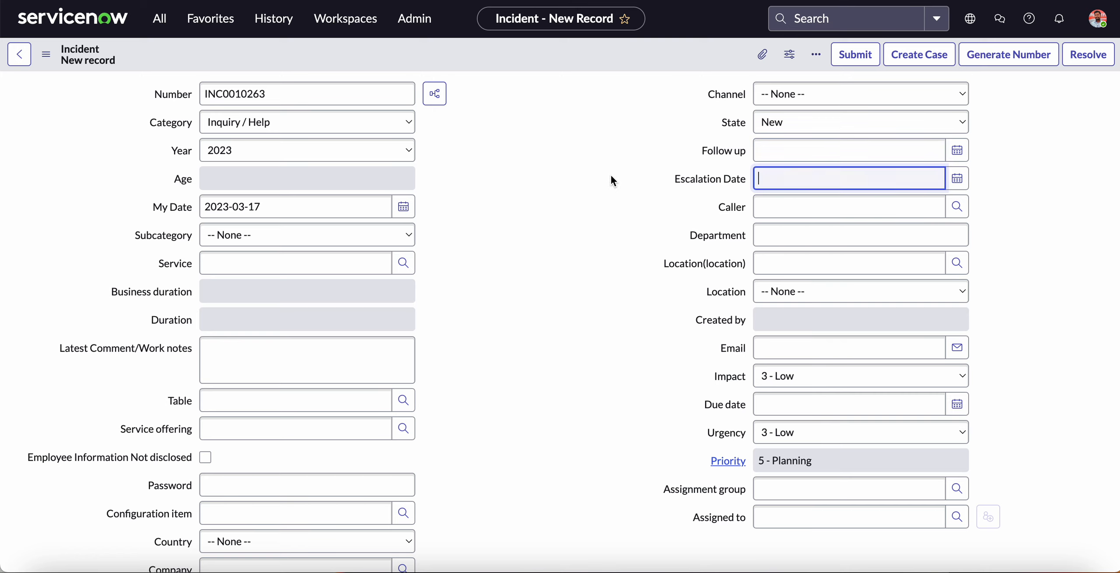
left_click(770, 232)
left_click(957, 180)
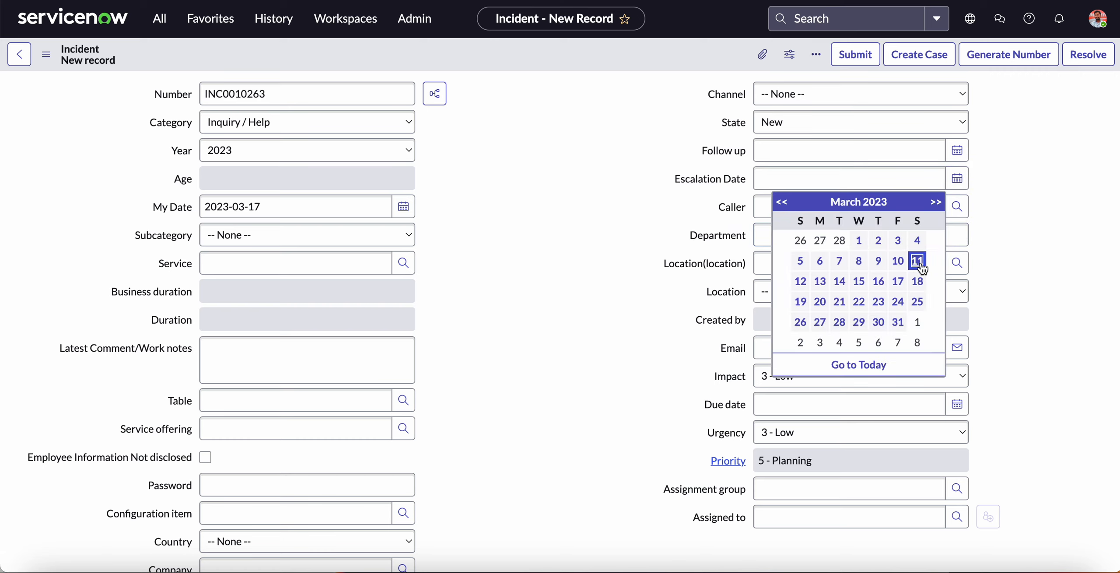
left_click(917, 261)
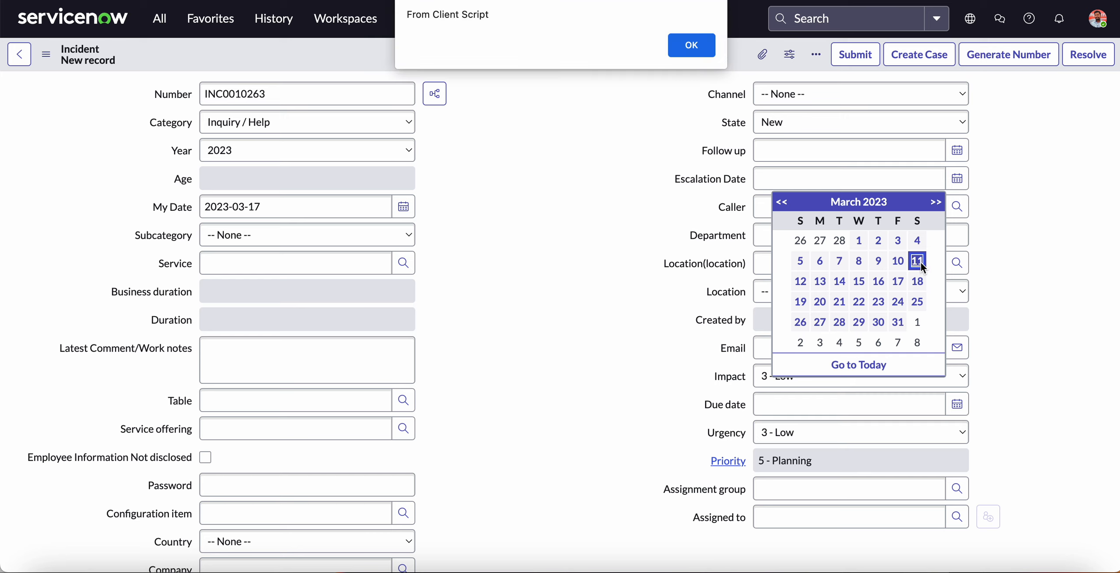
left_click(698, 53)
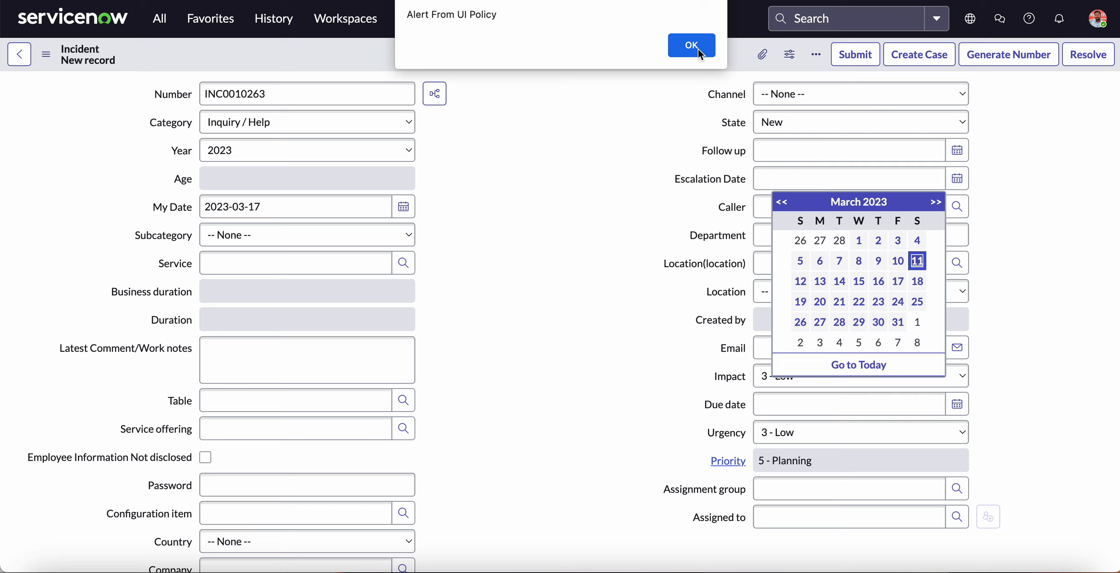
left_click(698, 49)
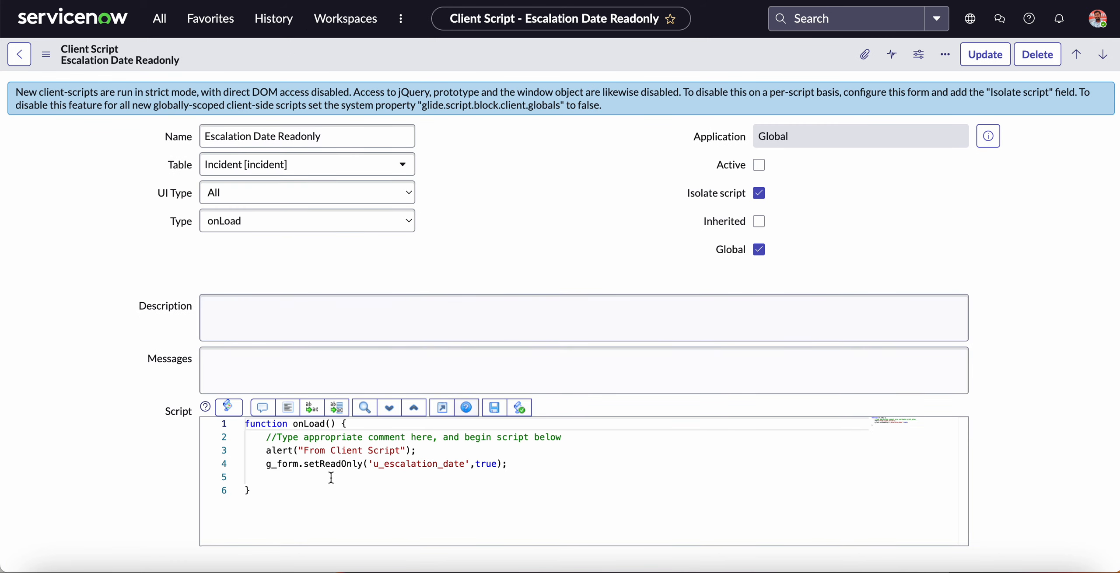
Examine the alert and setReadOnly lines in the onLoad Escalation Date Readonly client script.
left_click_drag(267, 451, 497, 486)
left_click(497, 486)
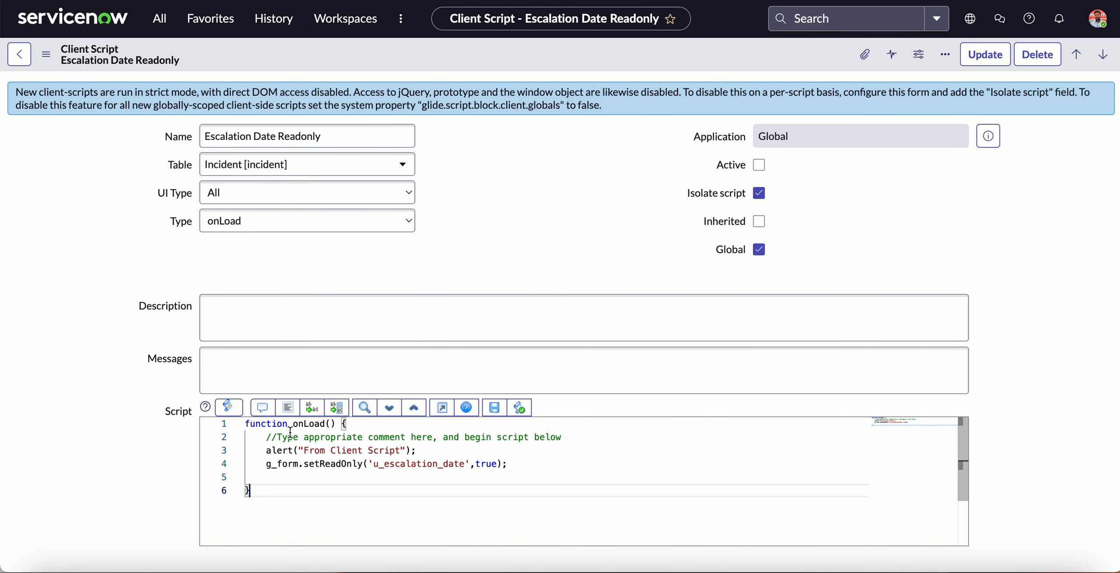
left_click_drag(266, 423, 532, 484)
left_click(532, 485)
left_click_drag(262, 438, 386, 485)
left_click(321, 467)
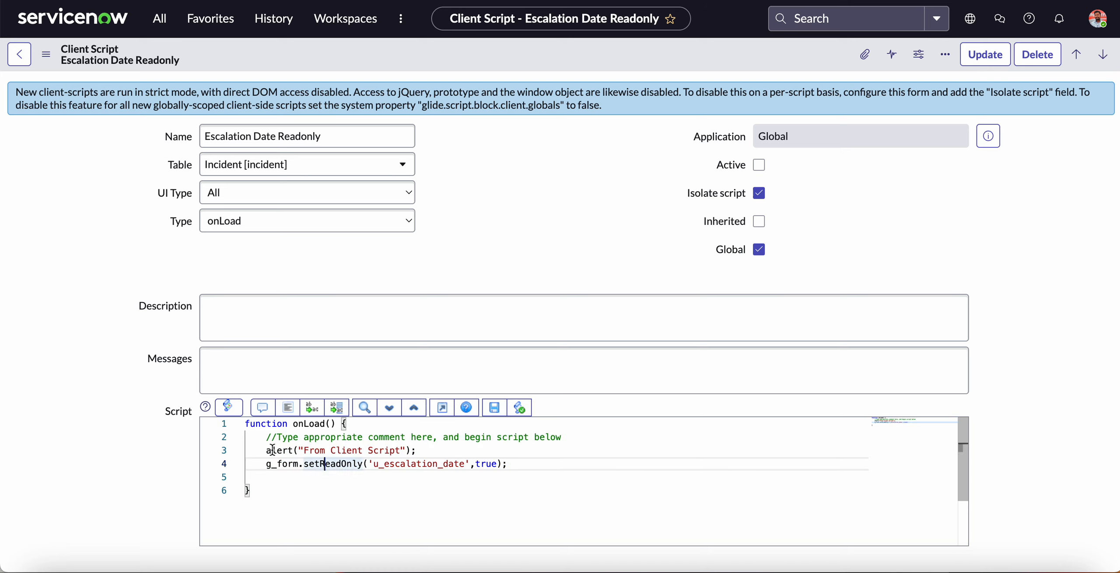
left_click(262, 449)
left_click_drag(260, 447, 475, 480)
left_click(475, 483)
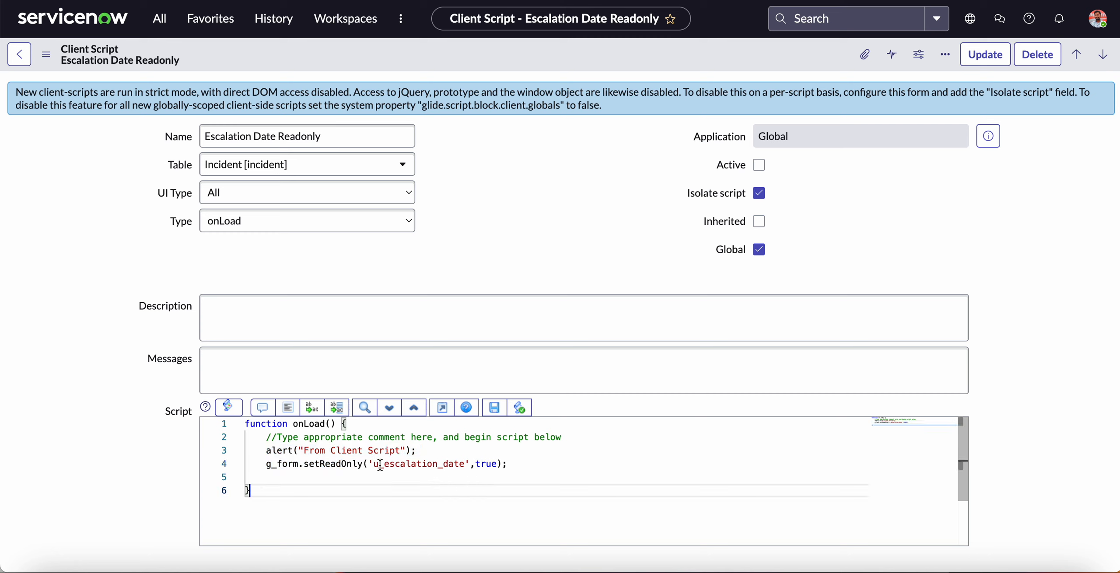